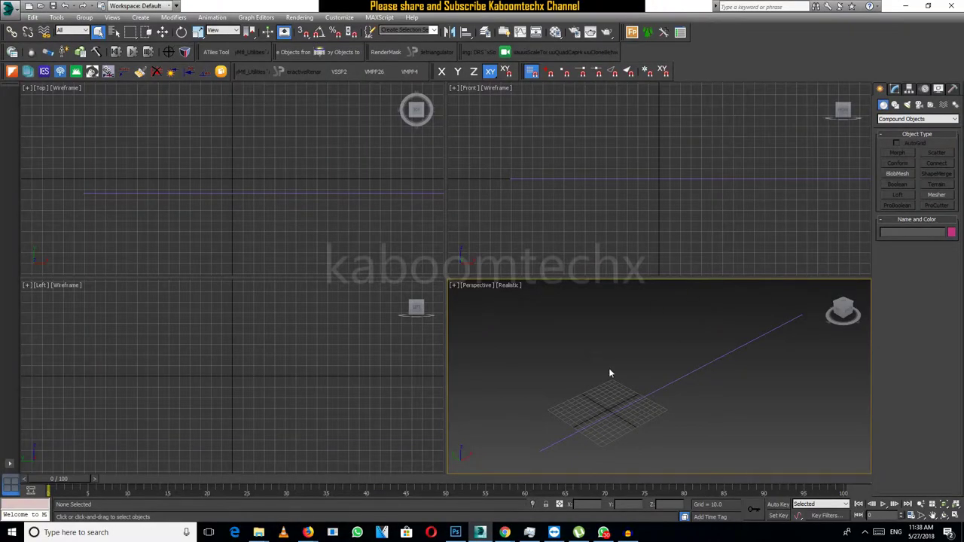
Select the straight Line001 spline in the viewport as the loft path.
{"action": "left_click", "coordinate": [685, 375]}
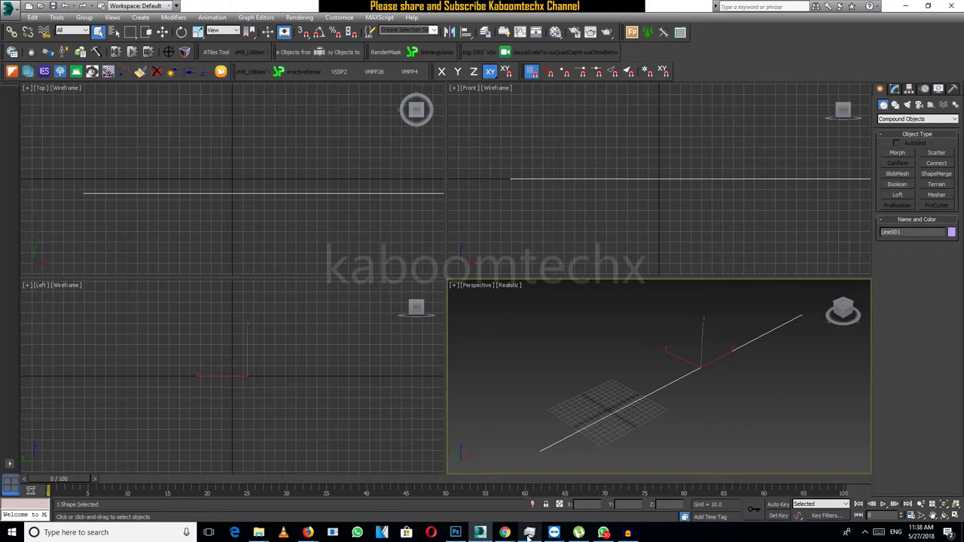
Study the screwdriver reference photo, then reselect the line and orbit the Perspective view around it.
{"action": "mouse_move", "coordinate": [504, 533]}
{"action": "left_click", "coordinate": [547, 497]}
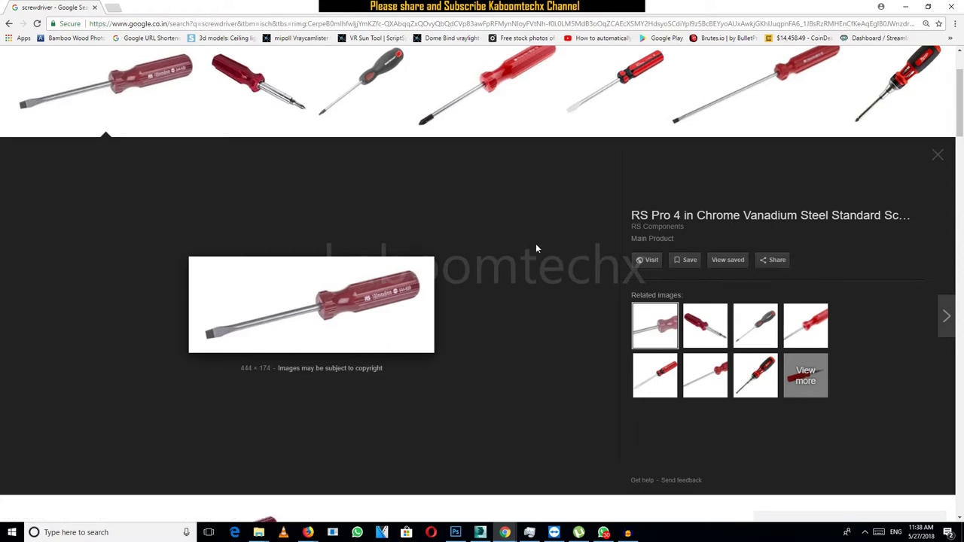
{"action": "left_click", "coordinate": [905, 7]}
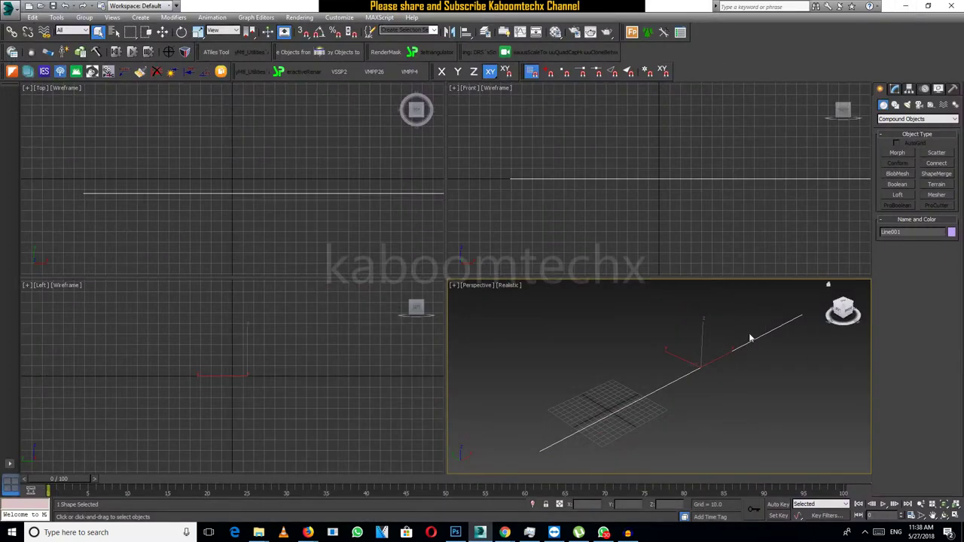
{"action": "left_click", "coordinate": [765, 392]}
{"action": "left_click", "coordinate": [712, 364]}
{"action": "scroll", "coordinate": [712, 364], "scroll_direction": "down", "scroll_amount": 5}
{"action": "scroll", "coordinate": [714, 359], "scroll_direction": "up", "scroll_amount": 6}
{"action": "scroll", "coordinate": [714, 359], "scroll_direction": "down", "scroll_amount": 3}
{"action": "mouse_move", "coordinate": [713, 362]}
{"action": "middle_mouse_down", "text": "alt"}
{"action": "mouse_move", "coordinate": [710, 383]}
{"action": "mouse_move", "coordinate": [680, 376]}
{"action": "middle_mouse_up", "text": "alt"}
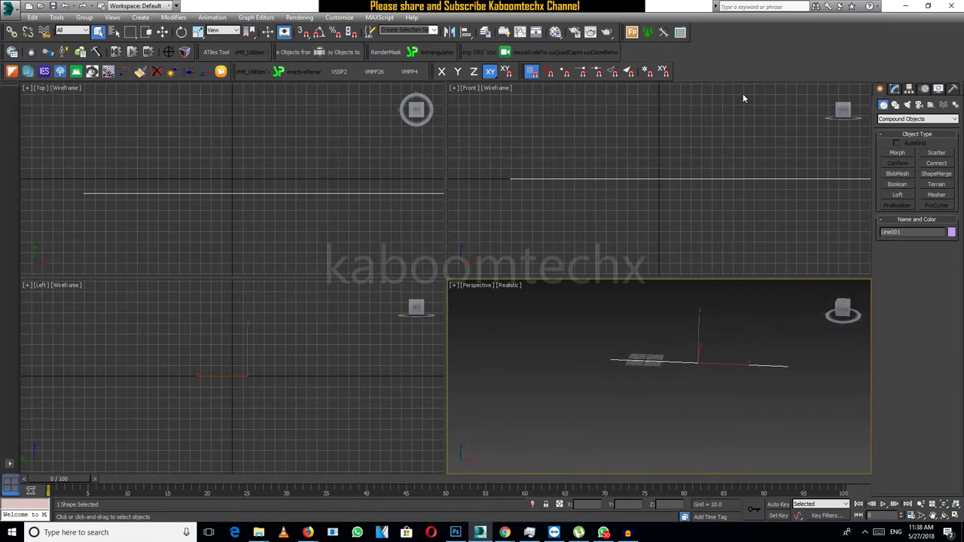
{"action": "mouse_move", "coordinate": [694, 345]}
{"action": "middle_mouse_down", "text": "alt"}
{"action": "mouse_move", "coordinate": [668, 407]}
{"action": "mouse_move", "coordinate": [677, 435]}
{"action": "mouse_move", "coordinate": [671, 416]}
{"action": "mouse_move", "coordinate": [684, 430]}
{"action": "middle_mouse_up", "text": "alt"}
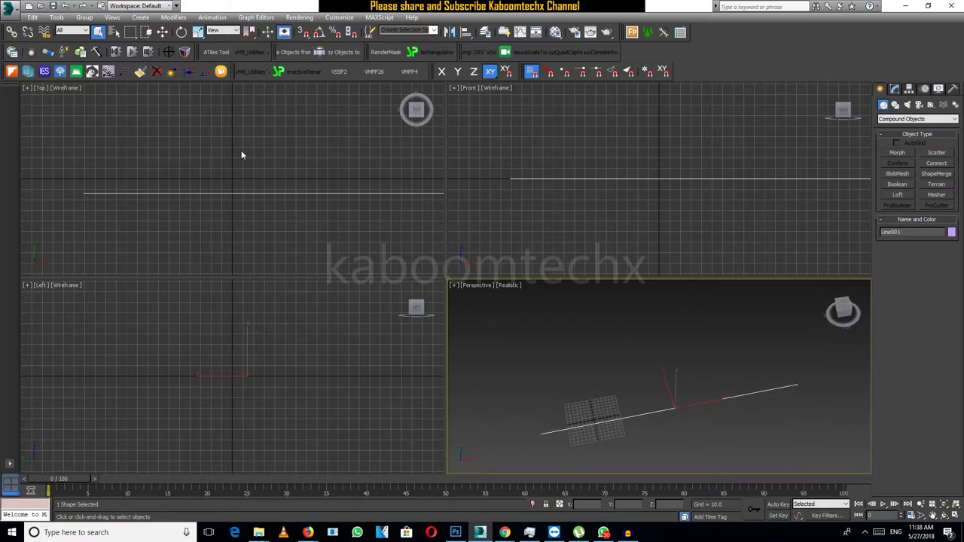
{"action": "middle_click_drag", "start_coordinate": [585, 348], "coordinate": [623, 396], "text": "alt"}
{"action": "middle_click_drag", "start_coordinate": [808, 391], "coordinate": [708, 400], "text": "alt"}
Activate the Top view, recheck the reference photo, and maximize the Top view with Alt+W.
{"action": "left_click", "coordinate": [271, 178]}
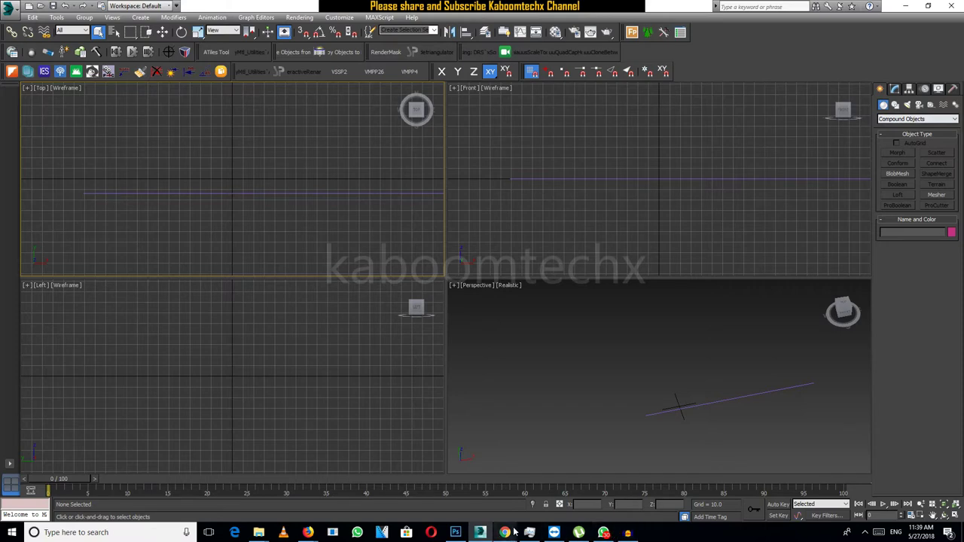
{"action": "mouse_move", "coordinate": [505, 533]}
{"action": "left_click", "coordinate": [521, 461]}
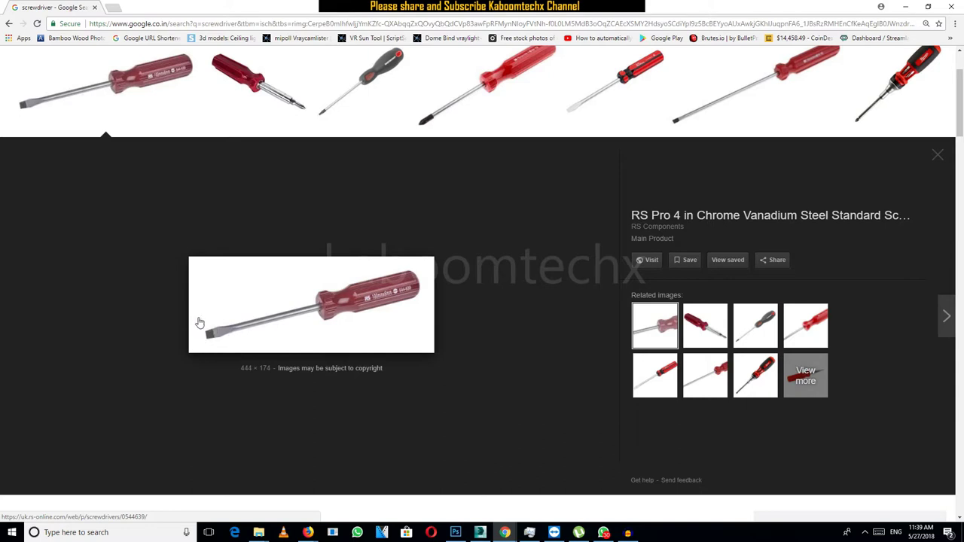
{"action": "left_click", "coordinate": [904, 7]}
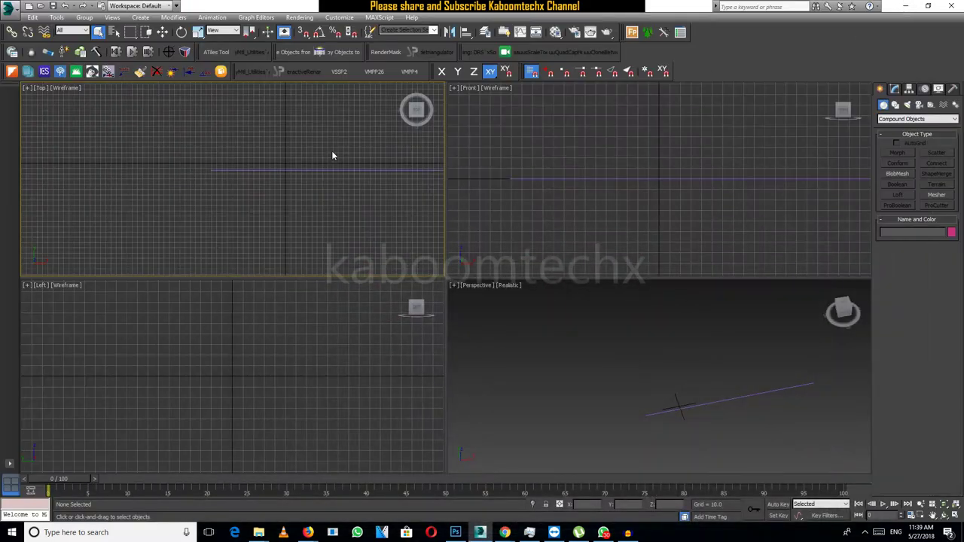
{"action": "key", "text": "alt+w"}
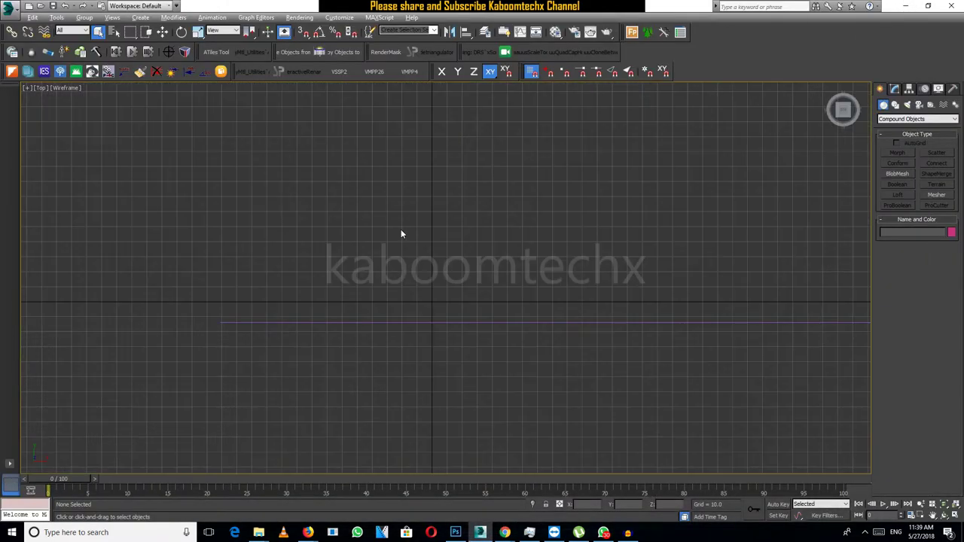
Draw a small circle and a larger circle beside the line in the Top view.
{"action": "middle_click_drag", "start_coordinate": [496, 245], "coordinate": [276, 305]}
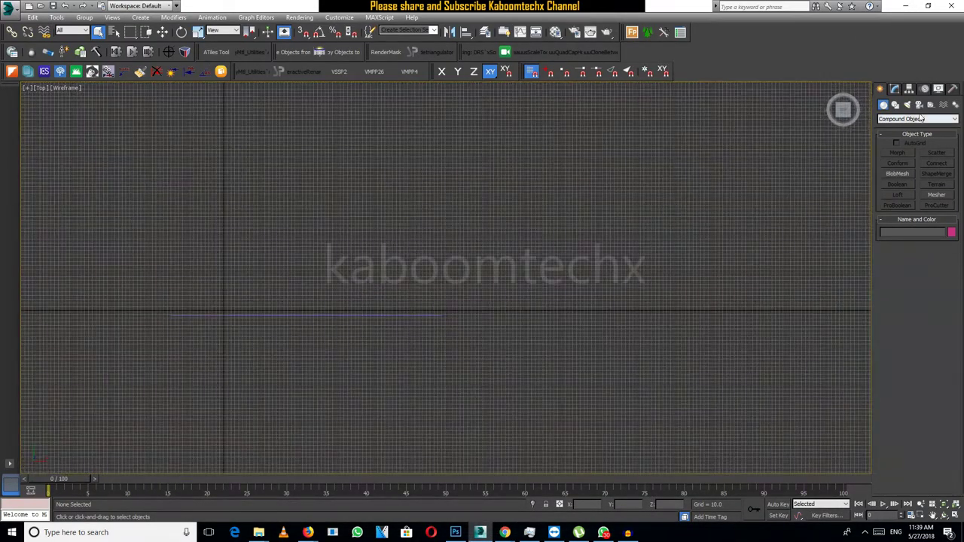
{"action": "left_click", "coordinate": [894, 105]}
{"action": "left_click", "coordinate": [908, 171]}
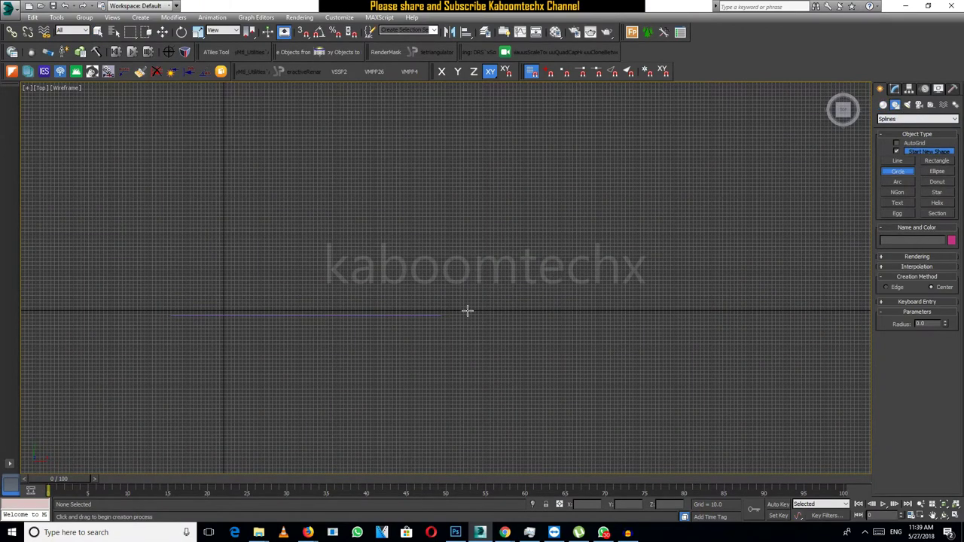
{"action": "left_click_drag", "start_coordinate": [528, 315], "coordinate": [531, 316]}
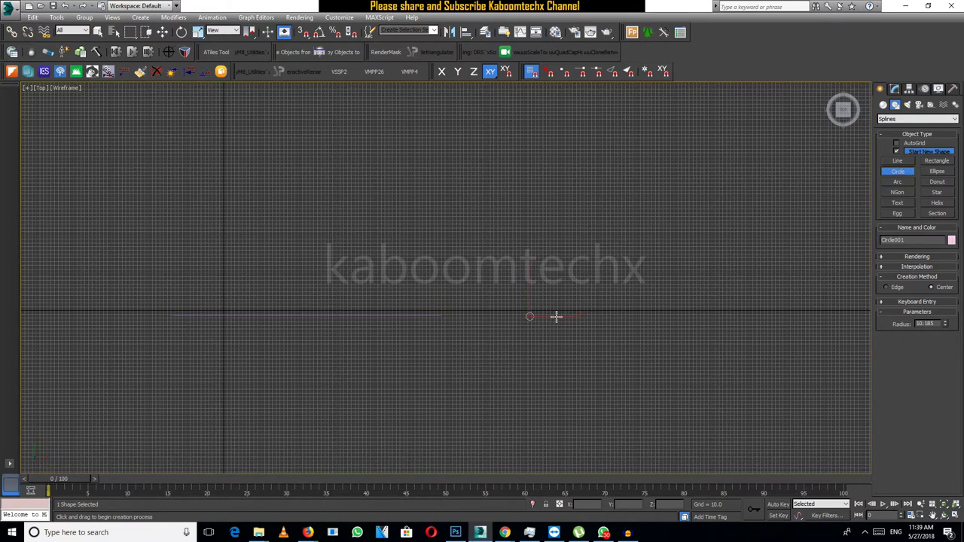
{"action": "left_click_drag", "start_coordinate": [556, 316], "coordinate": [567, 322]}
Draw a six-point star, Star001, next to the circles.
{"action": "left_click", "coordinate": [934, 193]}
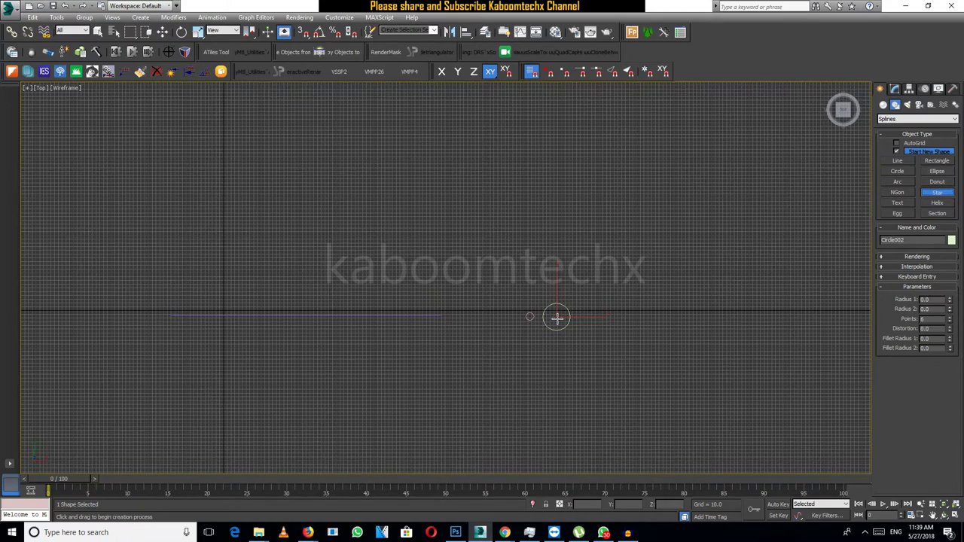
{"action": "left_click_drag", "start_coordinate": [555, 317], "coordinate": [564, 326]}
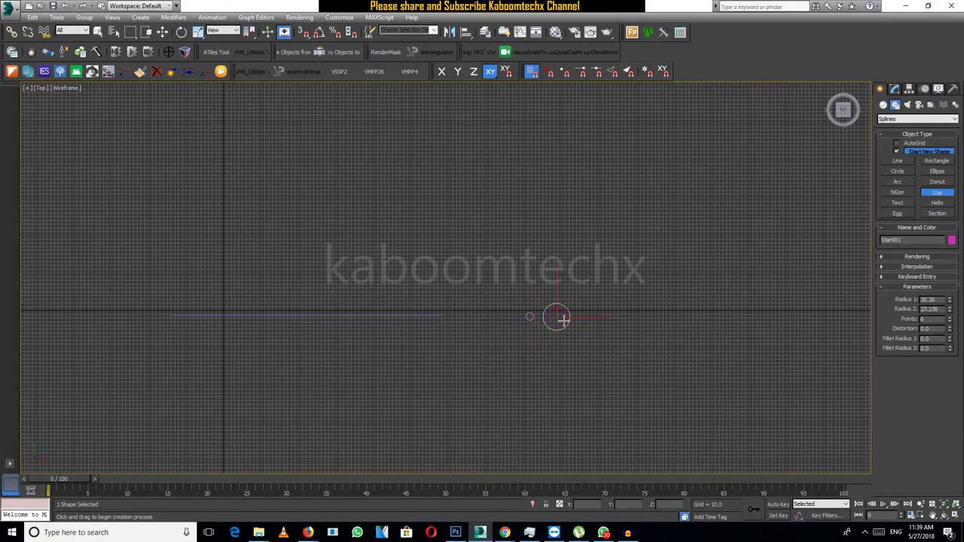
{"action": "left_click", "coordinate": [555, 326]}
{"action": "right_click", "coordinate": [555, 325]}
{"action": "scroll", "coordinate": [555, 327], "scroll_direction": "up", "scroll_amount": 5}
{"action": "left_click", "coordinate": [163, 31]}
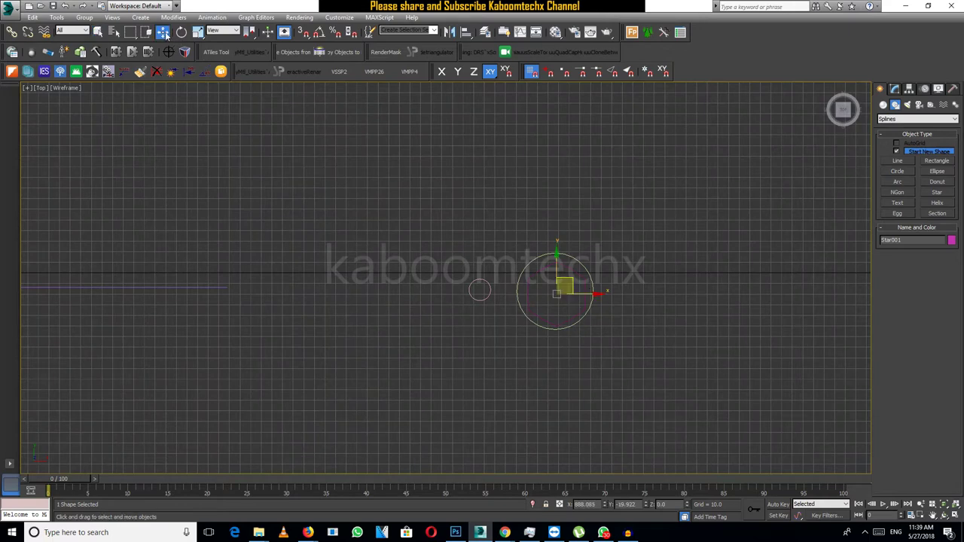
Reposition the star and set its Fillet Radius 1 to 6.78.
{"action": "left_click_drag", "start_coordinate": [557, 273], "coordinate": [563, 276]}
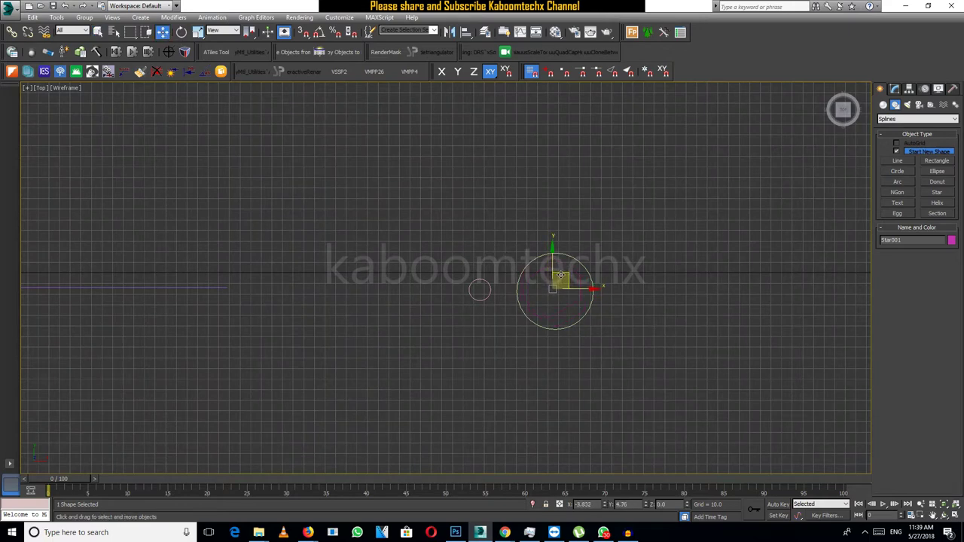
{"action": "left_click", "coordinate": [895, 89]}
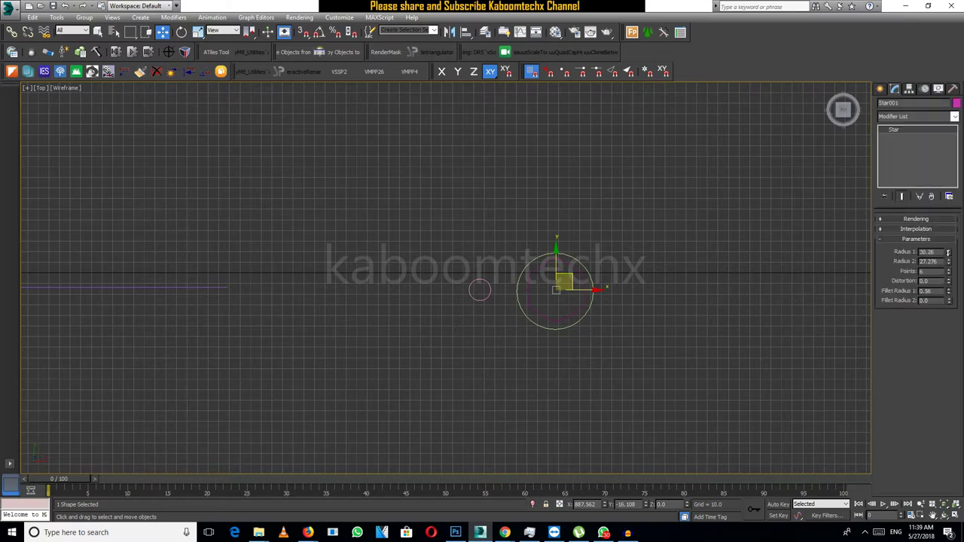
{"action": "mouse_move", "coordinate": [947, 260]}
{"action": "left_mouse_down"}
{"action": "mouse_move", "coordinate": [952, 269]}
{"action": "mouse_move", "coordinate": [949, 238]}
{"action": "left_mouse_up"}
{"action": "left_click_drag", "start_coordinate": [948, 290], "coordinate": [948, 252]}
{"action": "left_click_drag", "start_coordinate": [948, 291], "coordinate": [949, 271]}
Clone the star to the right as Star002 with a smaller outer radius.
{"action": "left_click_drag", "start_coordinate": [602, 300], "coordinate": [719, 297]}
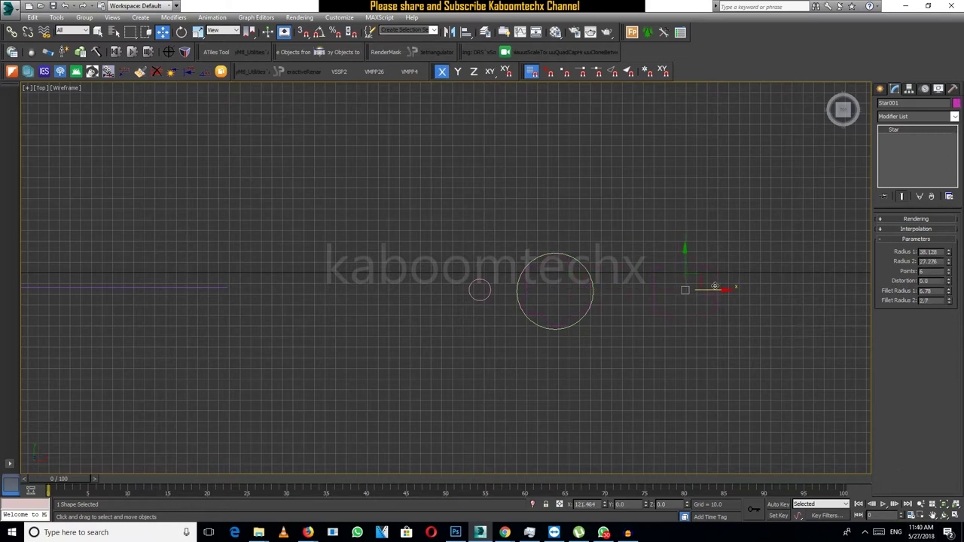
{"action": "middle_click_drag", "start_coordinate": [737, 320], "coordinate": [552, 317]}
{"action": "left_click_drag", "start_coordinate": [536, 281], "coordinate": [632, 282], "text": "shift"}
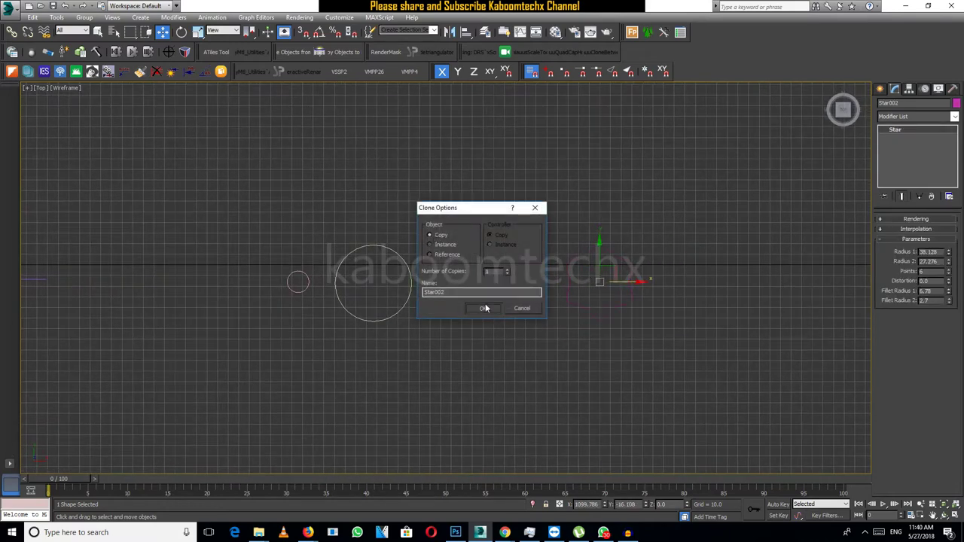
{"action": "left_click", "coordinate": [483, 308]}
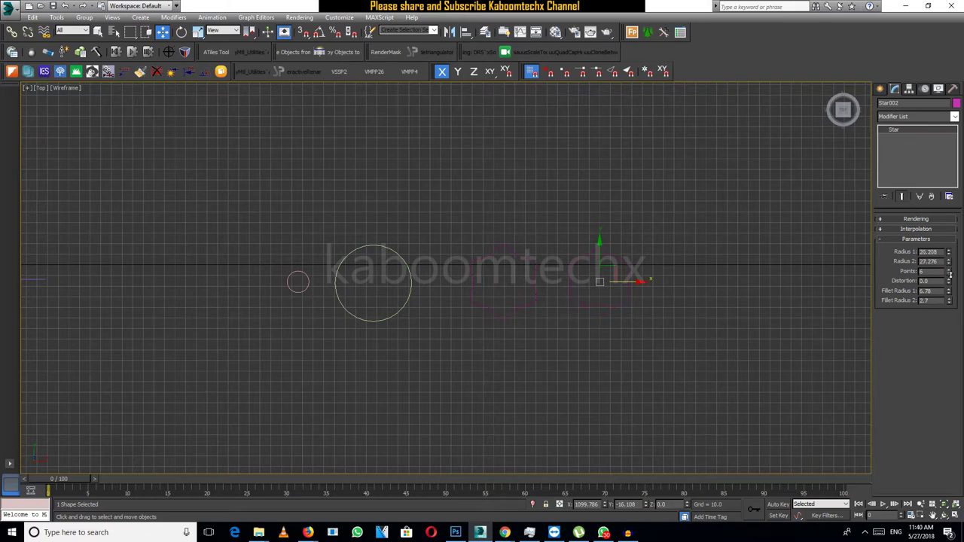
{"action": "left_click_drag", "start_coordinate": [950, 275], "coordinate": [948, 281]}
Clone the larger circle as Circle003 and reduce its radius to 25.566.
{"action": "middle_click_drag", "start_coordinate": [625, 286], "coordinate": [541, 316]}
{"action": "left_click", "coordinate": [324, 295]}
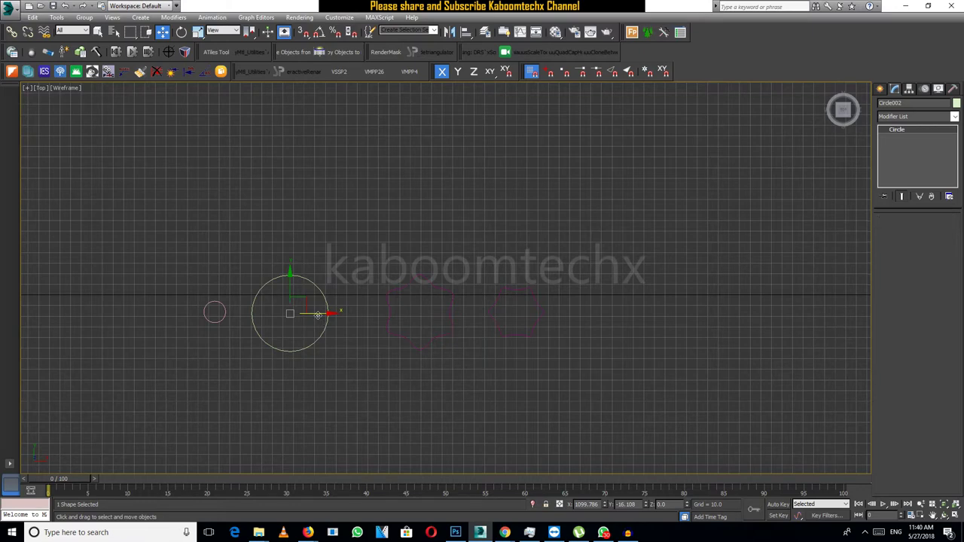
{"action": "left_click_drag", "start_coordinate": [318, 315], "coordinate": [642, 314], "text": "shift"}
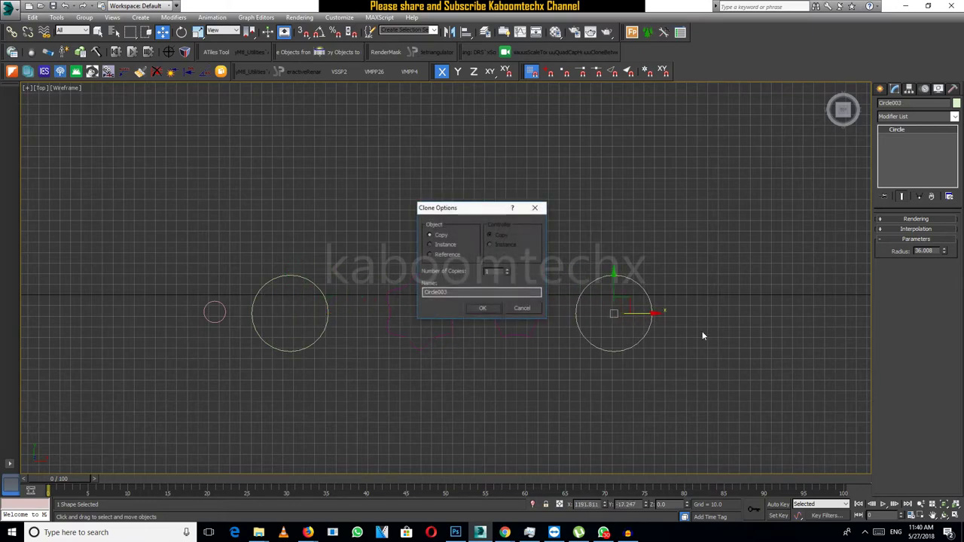
{"action": "left_click", "coordinate": [491, 309]}
{"action": "left_click_drag", "start_coordinate": [946, 254], "coordinate": [944, 263]}
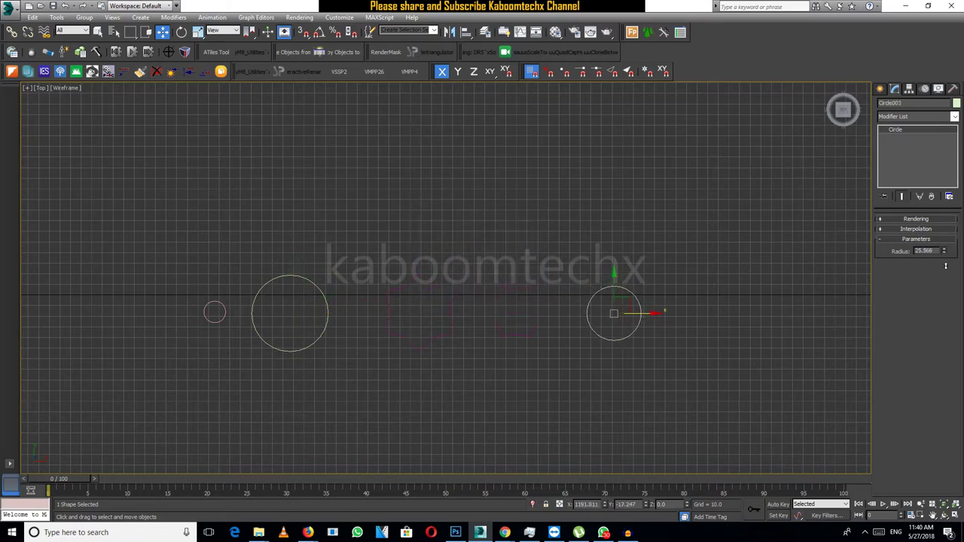
{"action": "left_click", "coordinate": [565, 353]}
{"action": "scroll", "coordinate": [563, 352], "scroll_direction": "down", "scroll_amount": 2}
{"action": "scroll", "coordinate": [562, 353], "scroll_direction": "down", "scroll_amount": 2}
{"action": "scroll", "coordinate": [561, 353], "scroll_direction": "up", "scroll_amount": 2}
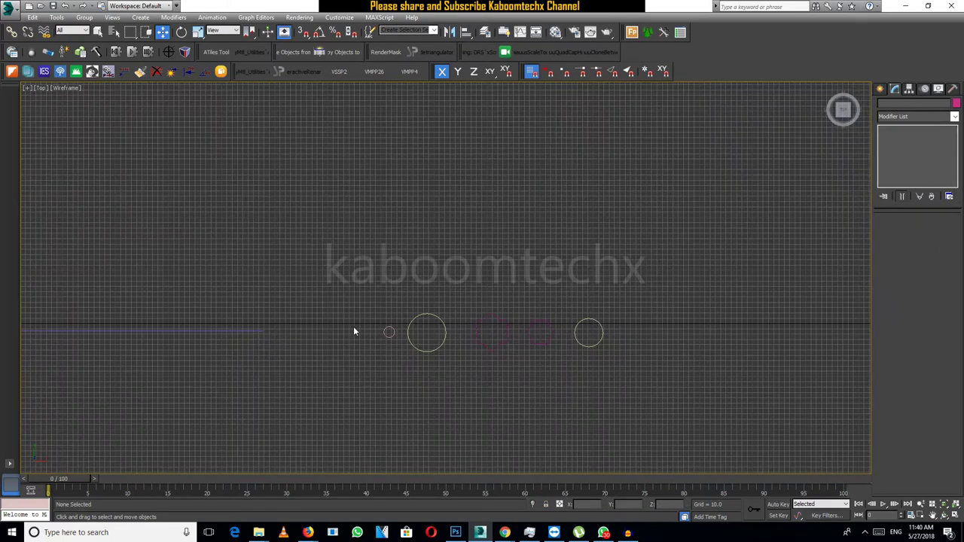
{"action": "left_click", "coordinate": [882, 89]}
{"action": "left_click", "coordinate": [921, 163]}
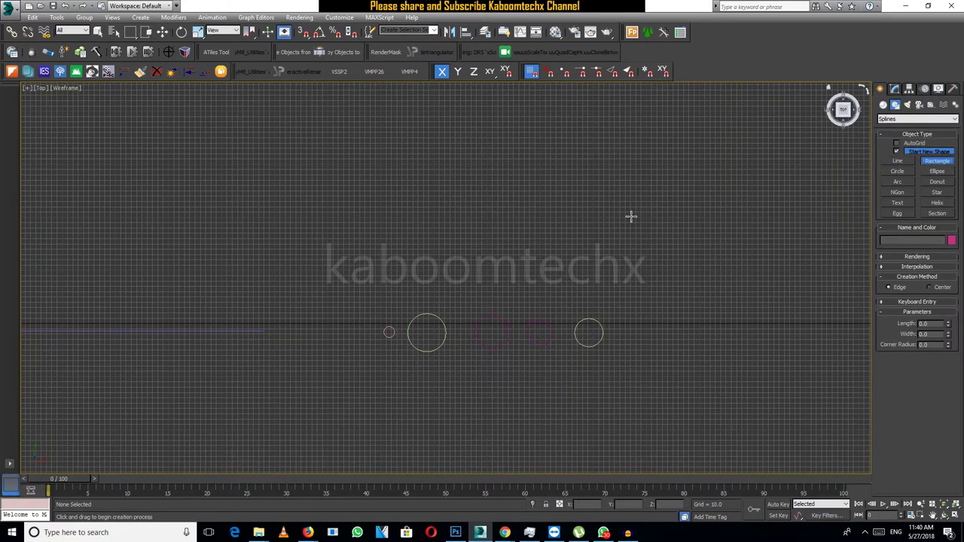
Draw a small thin rectangle over the small circle and move it to the left.
{"action": "scroll", "coordinate": [432, 323], "scroll_direction": "up", "scroll_amount": 3}
{"action": "scroll", "coordinate": [362, 342], "scroll_direction": "up", "scroll_amount": 2}
{"action": "left_click_drag", "start_coordinate": [306, 336], "coordinate": [344, 342]}
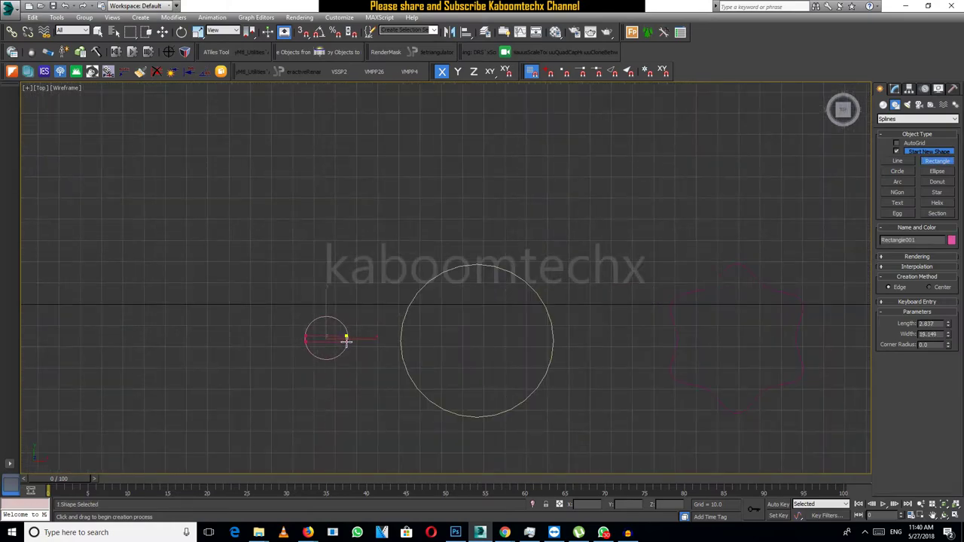
{"action": "right_click", "coordinate": [340, 307]}
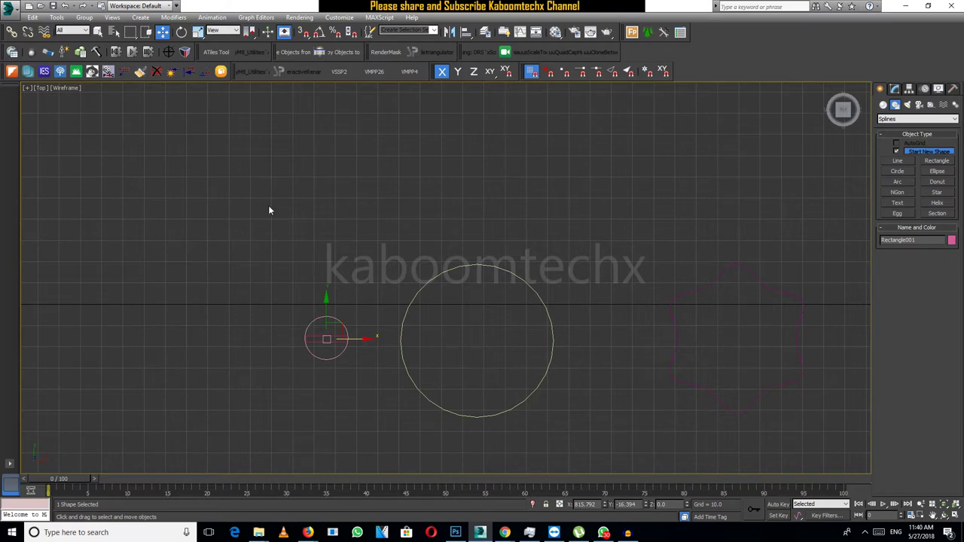
{"action": "left_click_drag", "start_coordinate": [334, 332], "coordinate": [253, 332]}
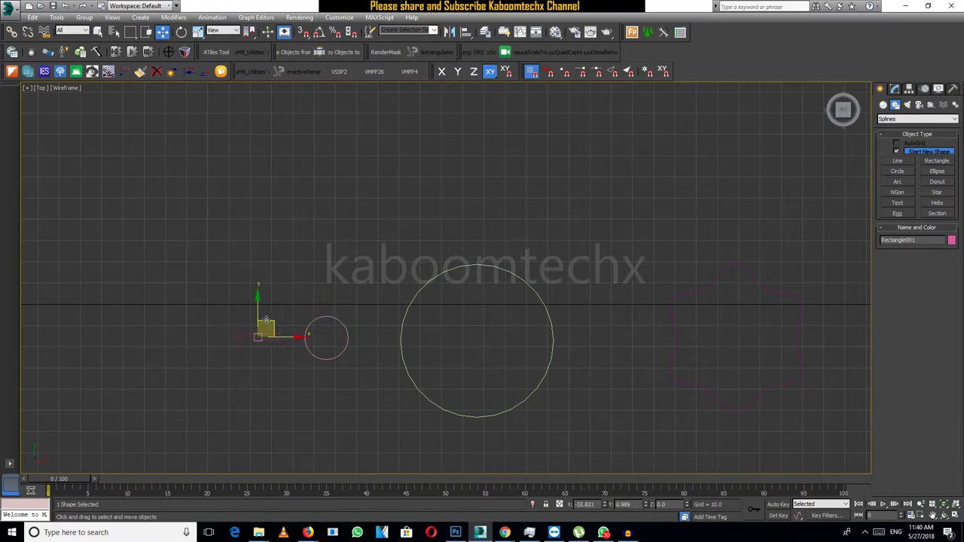
Draw Rectangle002 (12.766 wide) inside the small circle and slide the other rectangle further left along X.
{"action": "left_click", "coordinate": [937, 160]}
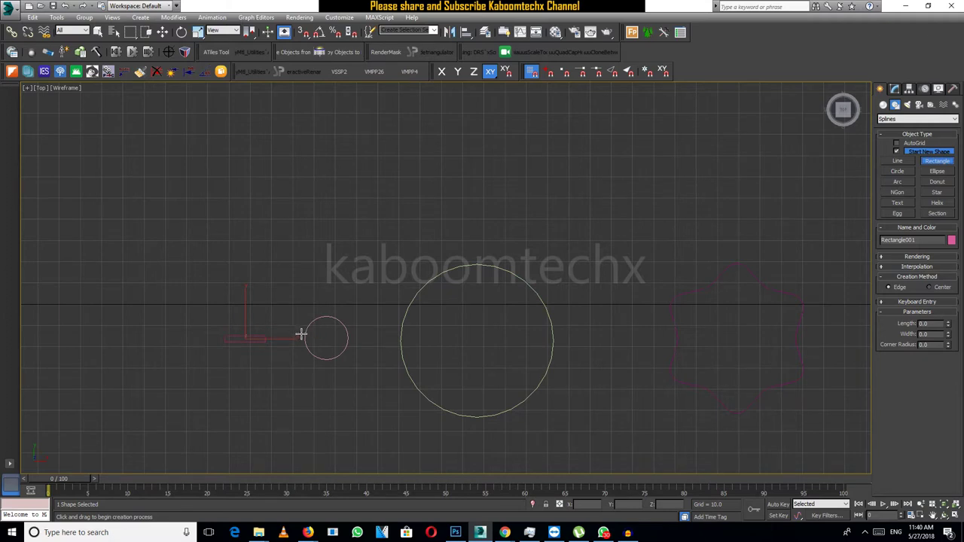
{"action": "mouse_move", "coordinate": [312, 335]}
{"action": "left_mouse_down"}
{"action": "mouse_move", "coordinate": [344, 347]}
{"action": "mouse_move", "coordinate": [340, 338]}
{"action": "left_mouse_up"}
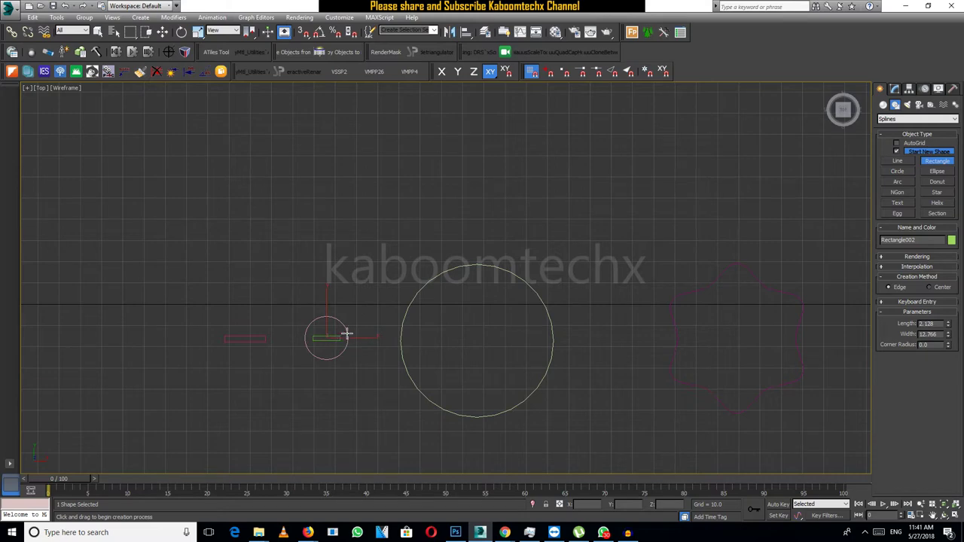
{"action": "left_click", "coordinate": [164, 34]}
{"action": "left_click_drag", "start_coordinate": [347, 339], "coordinate": [204, 351]}
{"action": "left_click", "coordinate": [280, 289]}
{"action": "scroll", "coordinate": [293, 300], "scroll_direction": "down", "scroll_amount": 3}
{"action": "scroll", "coordinate": [392, 308], "scroll_direction": "up", "scroll_amount": 2}
{"action": "scroll", "coordinate": [377, 294], "scroll_direction": "down", "scroll_amount": 1}
{"action": "scroll", "coordinate": [276, 285], "scroll_direction": "down", "scroll_amount": 2}
{"action": "middle_click_drag", "start_coordinate": [247, 287], "coordinate": [413, 327]}
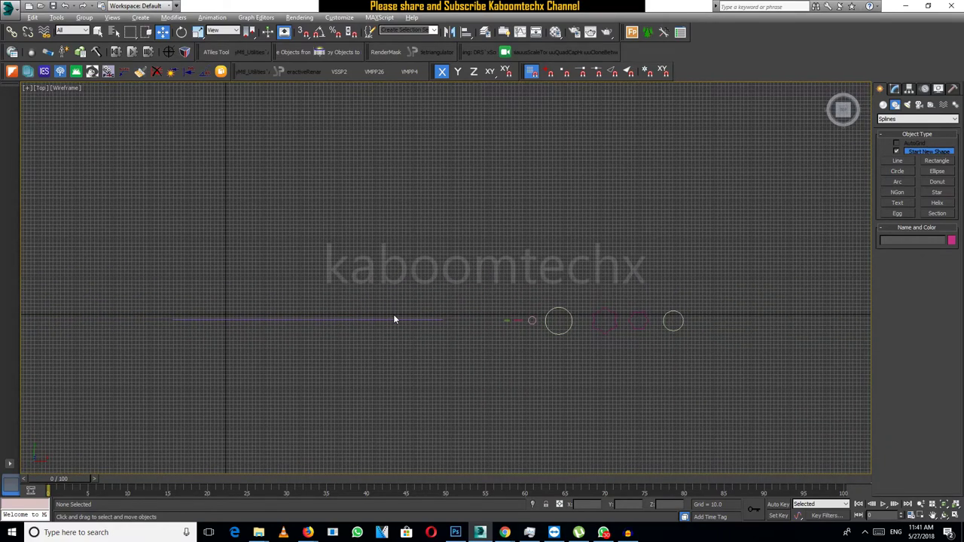
Maximize the Perspective view and select the long Line001 path.
{"action": "key", "text": "alt+w"}
{"action": "left_click", "coordinate": [662, 396]}
{"action": "key", "text": "alt+w"}
{"action": "middle_click_drag", "start_coordinate": [589, 359], "coordinate": [462, 379]}
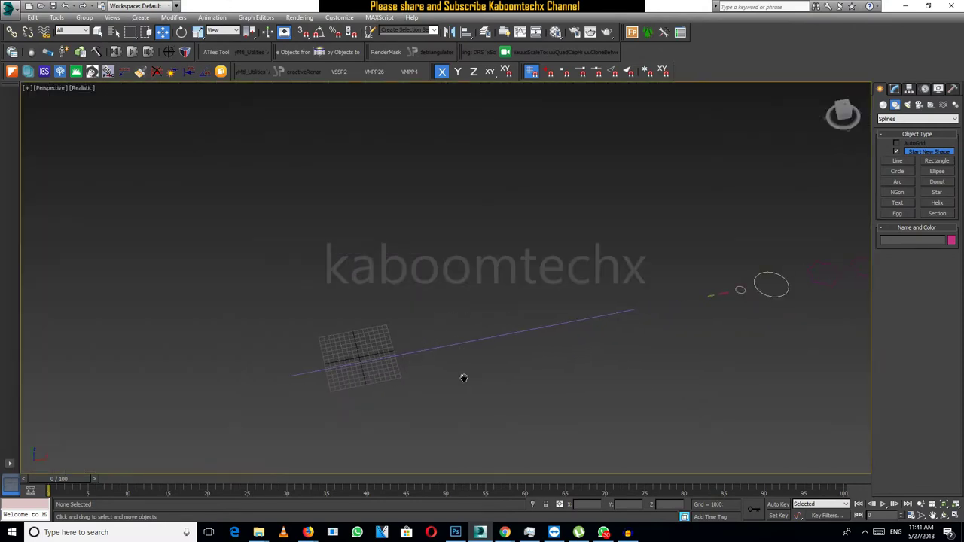
{"action": "middle_click_drag", "start_coordinate": [604, 329], "coordinate": [473, 311]}
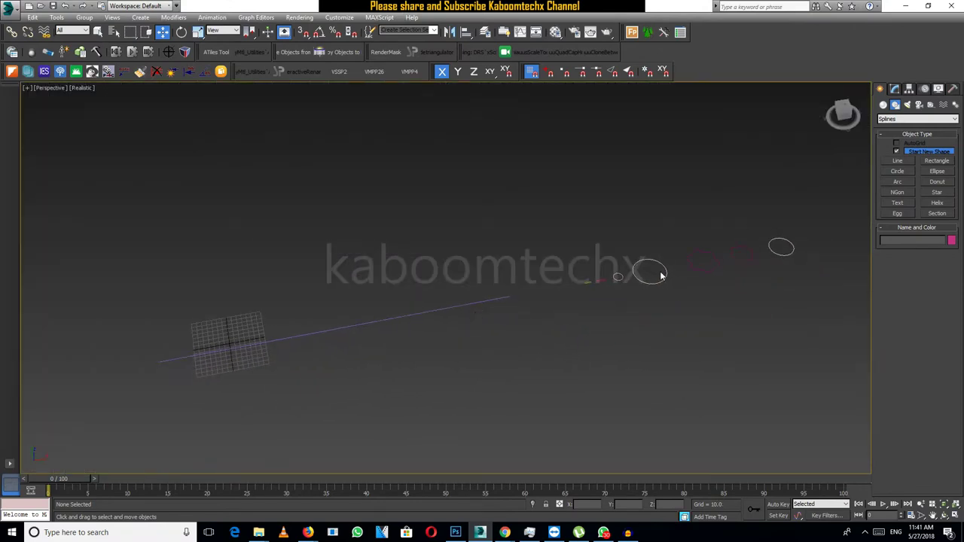
{"action": "left_click", "coordinate": [422, 313]}
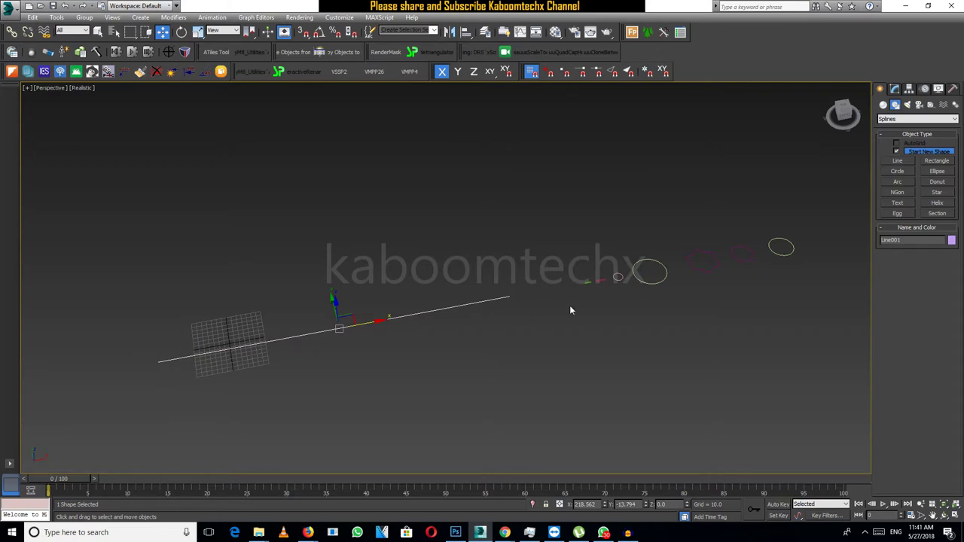
Start a Compound Objects Loft on Line001, ready to pick a cross-section shape.
{"action": "left_click", "coordinate": [883, 105]}
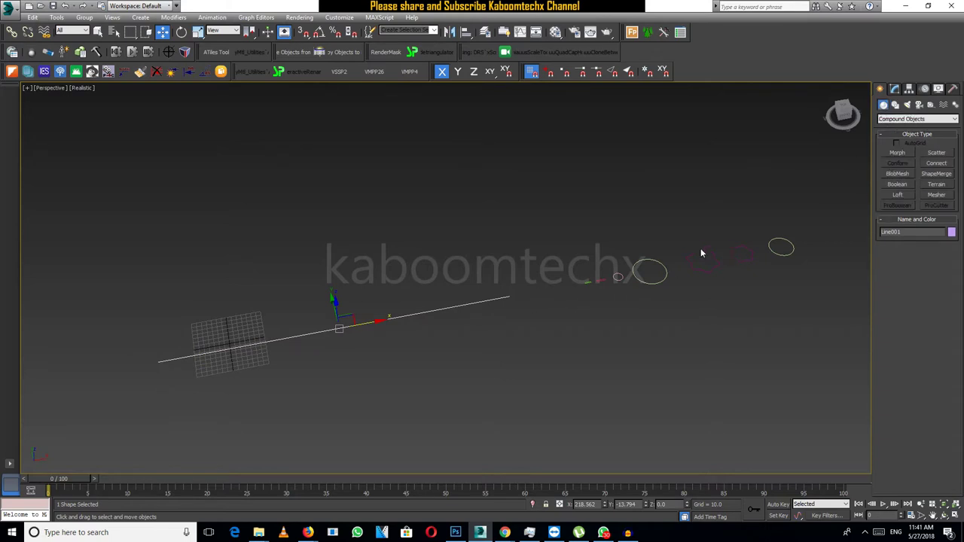
{"action": "left_click", "coordinate": [897, 196]}
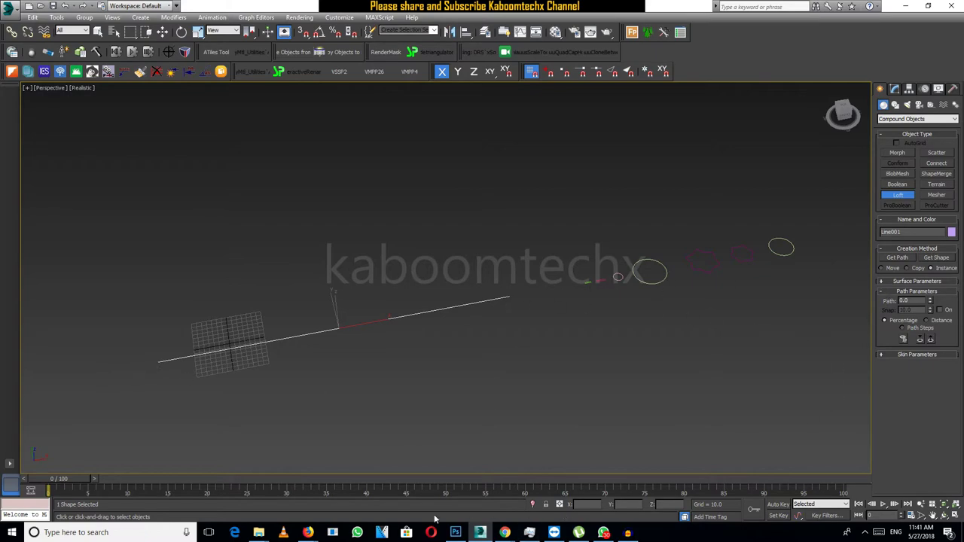
{"action": "mouse_move", "coordinate": [504, 533]}
{"action": "left_click", "coordinate": [561, 490]}
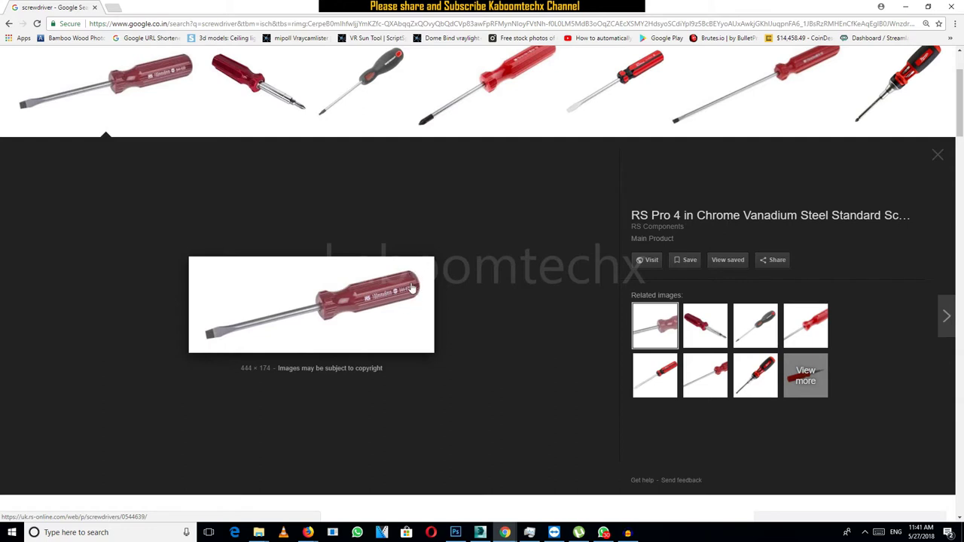
{"action": "left_click", "coordinate": [906, 9]}
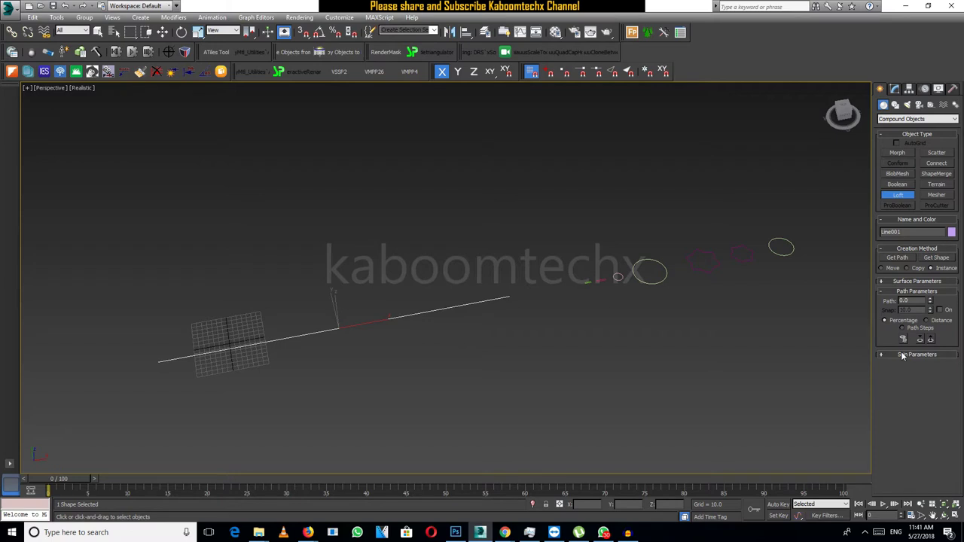
{"action": "left_click", "coordinate": [937, 258]}
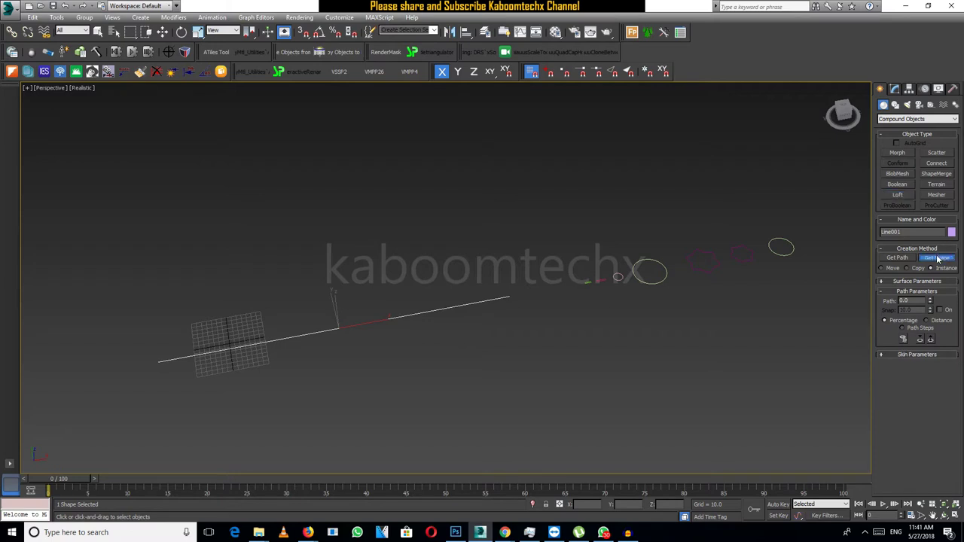
Pick the large circle as the loft shape, creating the round tube Loft001.
{"action": "left_click", "coordinate": [645, 277]}
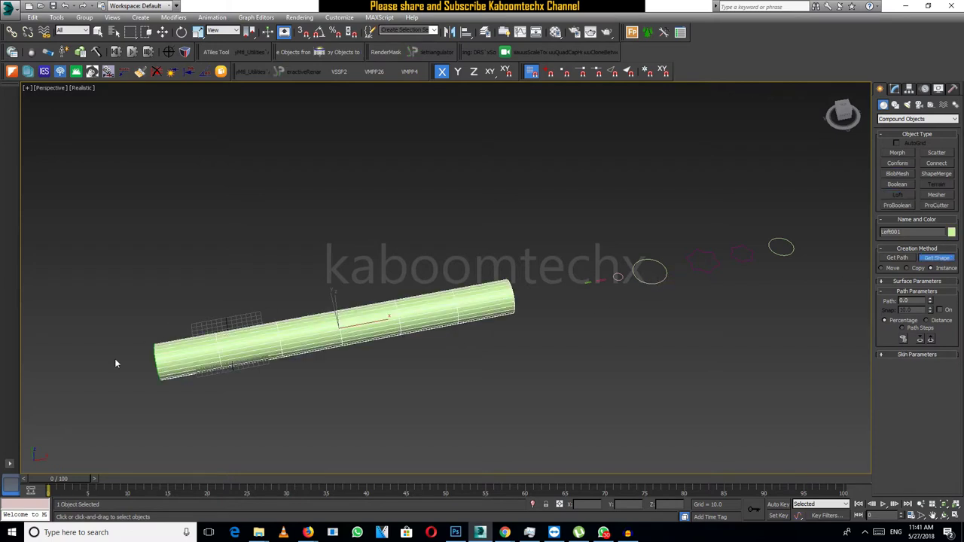
{"action": "middle_click_drag", "start_coordinate": [506, 364], "coordinate": [496, 350], "text": "alt"}
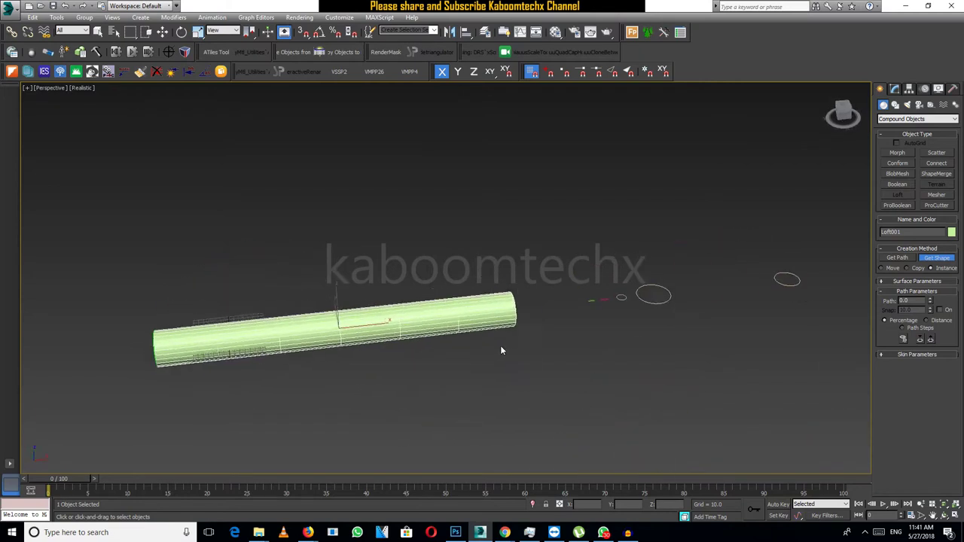
{"action": "scroll", "coordinate": [498, 346], "scroll_direction": "up", "scroll_amount": 4}
{"action": "middle_click_drag", "start_coordinate": [544, 317], "coordinate": [626, 309]}
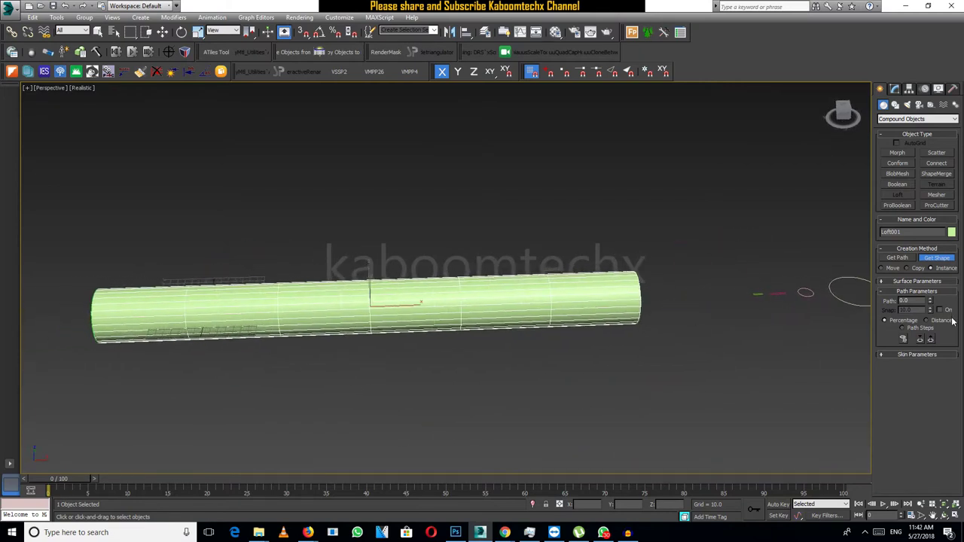
{"action": "scroll", "coordinate": [667, 263], "scroll_direction": "down", "scroll_amount": 1}
{"action": "scroll", "coordinate": [667, 263], "scroll_direction": "up", "scroll_amount": 1}
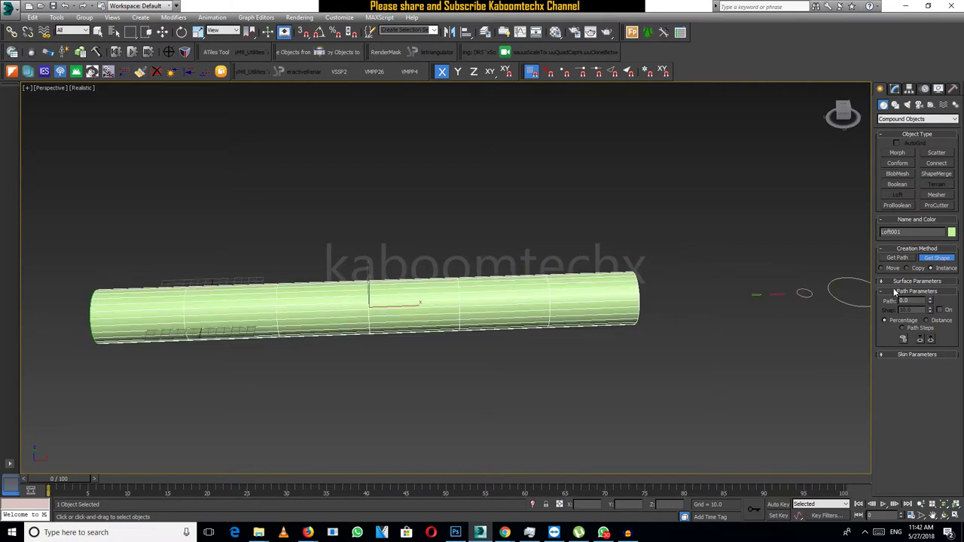
{"action": "left_click_drag", "start_coordinate": [932, 300], "coordinate": [933, 232]}
{"action": "middle_click_drag", "start_coordinate": [370, 327], "coordinate": [412, 332]}
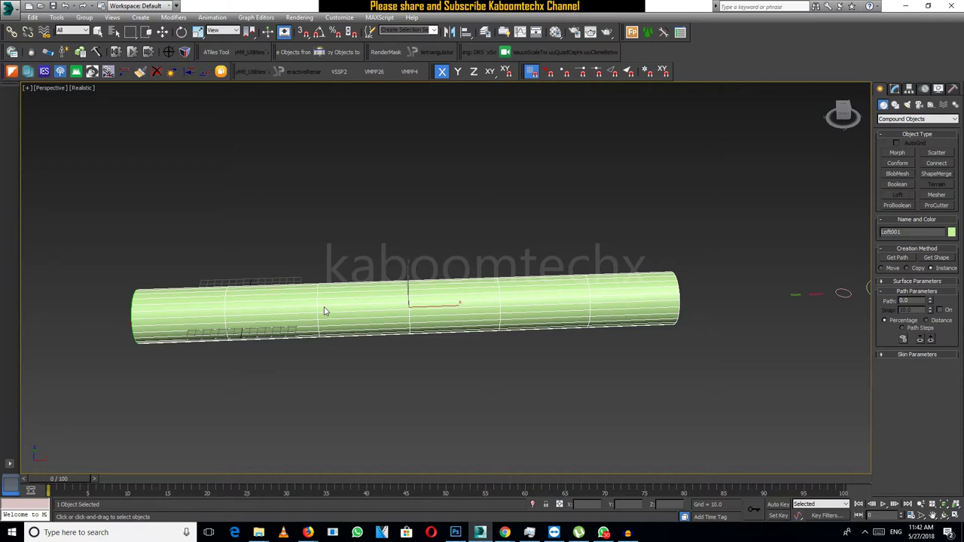
Switch to wireframe display and orbit and zoom to inspect the tube.
{"action": "key", "text": "F3"}
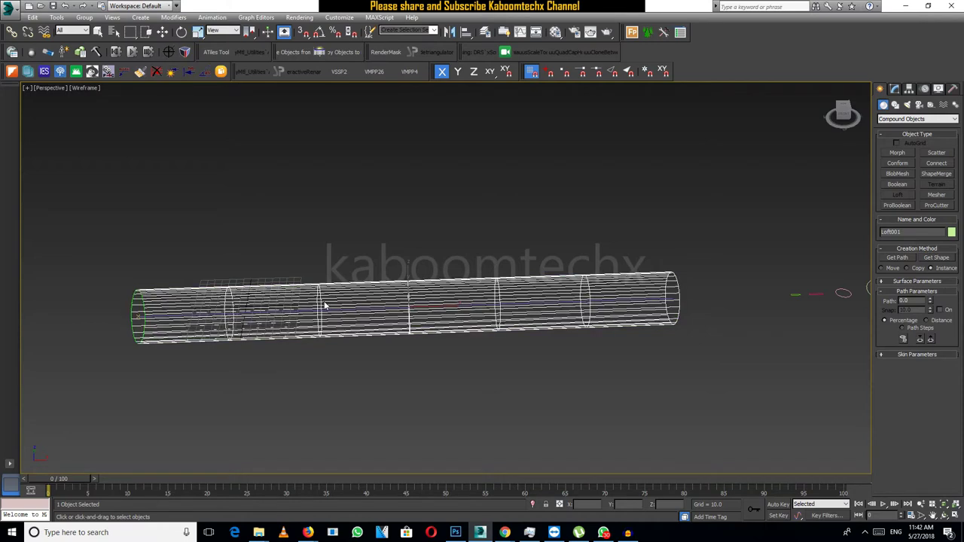
{"action": "middle_click_drag", "start_coordinate": [279, 350], "coordinate": [204, 369], "text": "alt"}
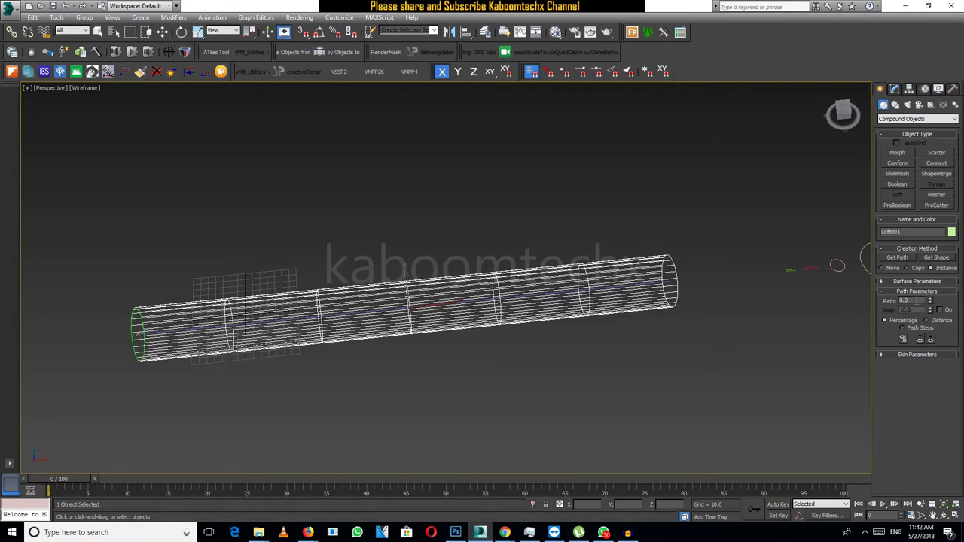
{"action": "left_click_drag", "start_coordinate": [930, 301], "coordinate": [934, 281]}
{"action": "scroll", "coordinate": [136, 321], "scroll_direction": "up", "scroll_amount": 2}
{"action": "scroll", "coordinate": [134, 315], "scroll_direction": "up", "scroll_amount": 3}
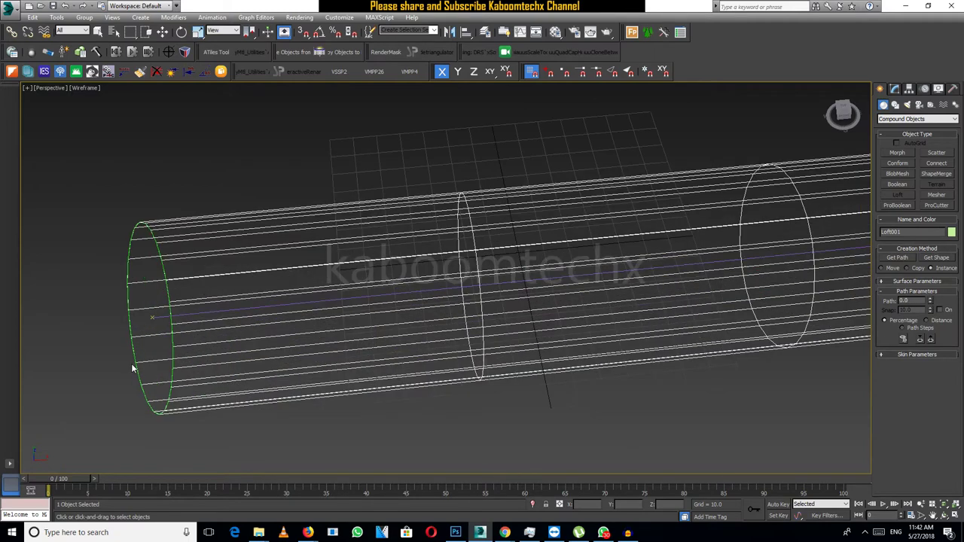
{"action": "scroll", "coordinate": [143, 329], "scroll_direction": "up", "scroll_amount": 3}
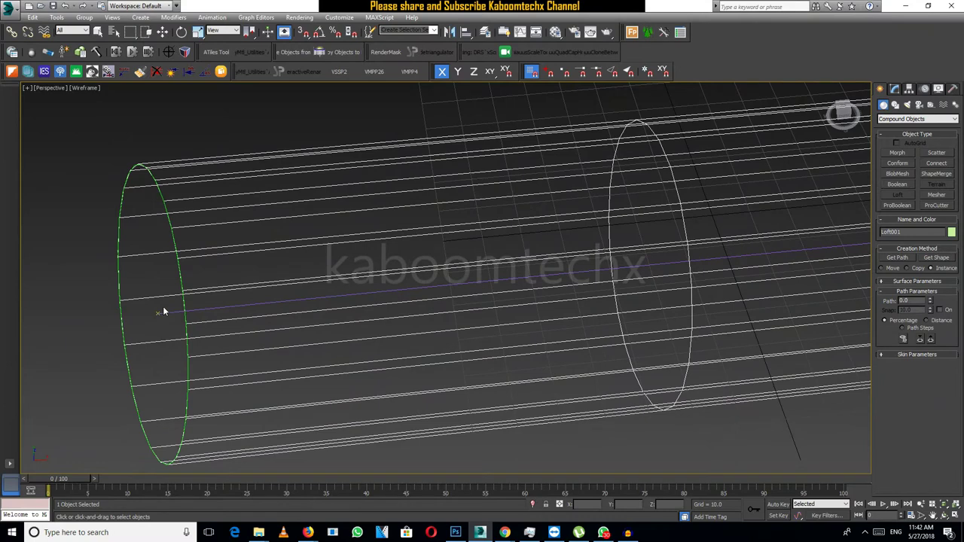
{"action": "scroll", "coordinate": [158, 314], "scroll_direction": "up", "scroll_amount": 2}
{"action": "scroll", "coordinate": [157, 314], "scroll_direction": "down", "scroll_amount": 2}
{"action": "scroll", "coordinate": [157, 313], "scroll_direction": "down", "scroll_amount": 3}
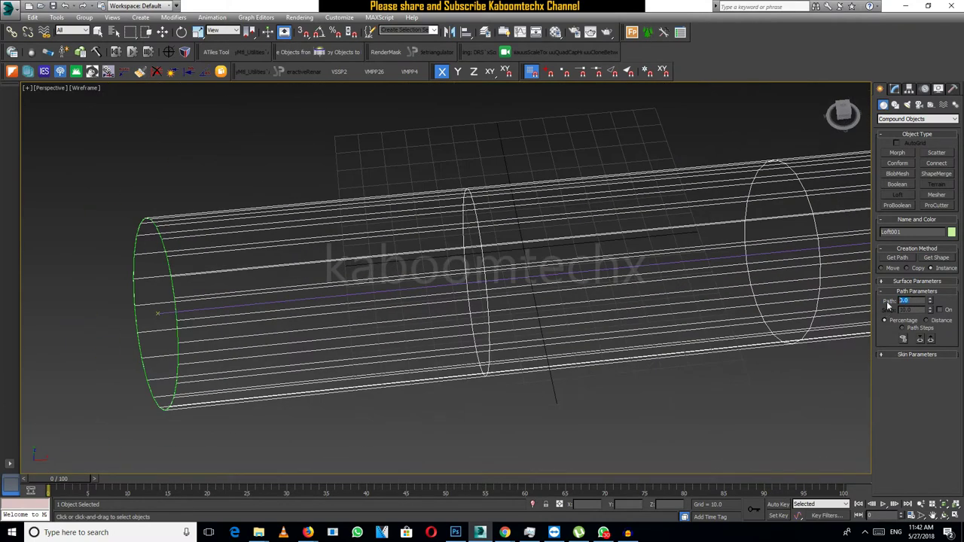
Try several loft Path values while zooming to watch the marker, then reset it to 0.
{"action": "left_click", "coordinate": [931, 303]}
{"action": "left_click_drag", "start_coordinate": [936, 231], "coordinate": [938, 193]}
{"action": "scroll", "coordinate": [406, 366], "scroll_direction": "down", "scroll_amount": 5}
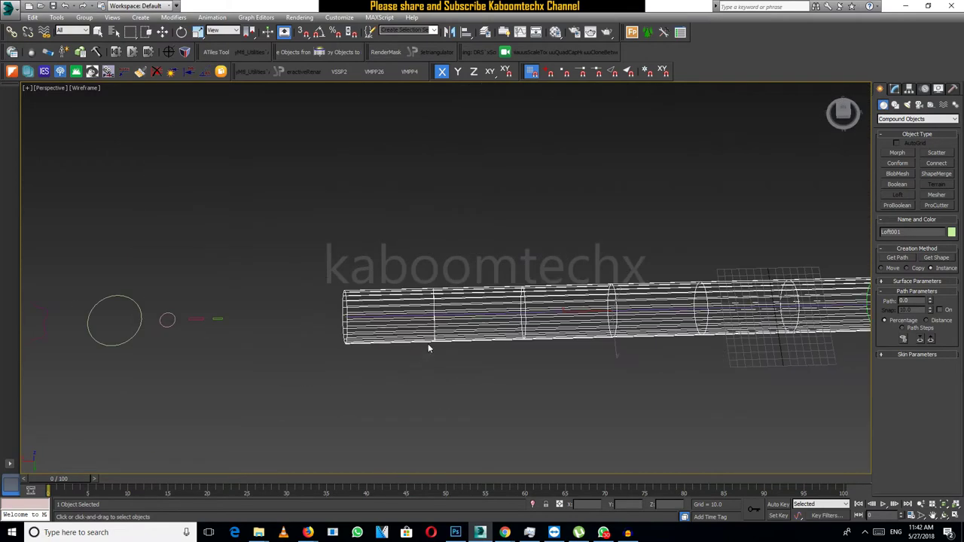
{"action": "scroll", "coordinate": [555, 276], "scroll_direction": "up", "scroll_amount": 3}
{"action": "scroll", "coordinate": [557, 298], "scroll_direction": "up", "scroll_amount": 3}
{"action": "scroll", "coordinate": [558, 301], "scroll_direction": "down", "scroll_amount": 1}
{"action": "scroll", "coordinate": [554, 305], "scroll_direction": "down", "scroll_amount": 3}
{"action": "scroll", "coordinate": [531, 316], "scroll_direction": "up", "scroll_amount": 2}
{"action": "scroll", "coordinate": [539, 326], "scroll_direction": "up", "scroll_amount": 2}
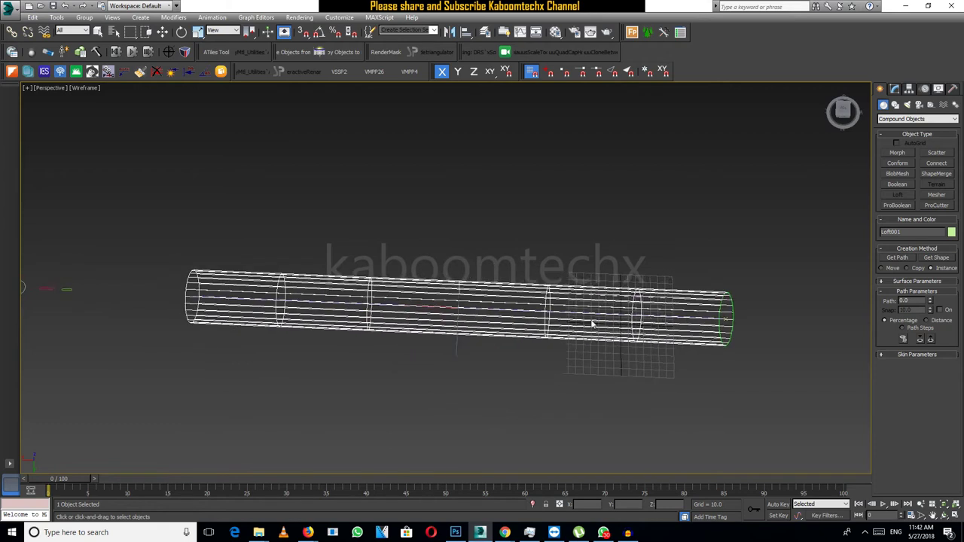
{"action": "scroll", "coordinate": [737, 327], "scroll_direction": "up", "scroll_amount": 3}
{"action": "left_click_drag", "start_coordinate": [931, 301], "coordinate": [928, 259]}
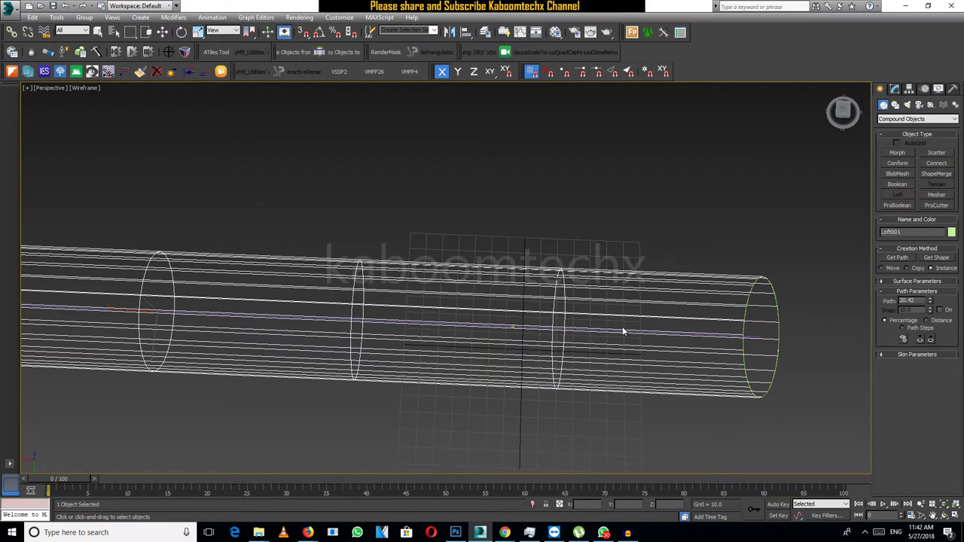
{"action": "scroll", "coordinate": [654, 351], "scroll_direction": "down", "scroll_amount": 4}
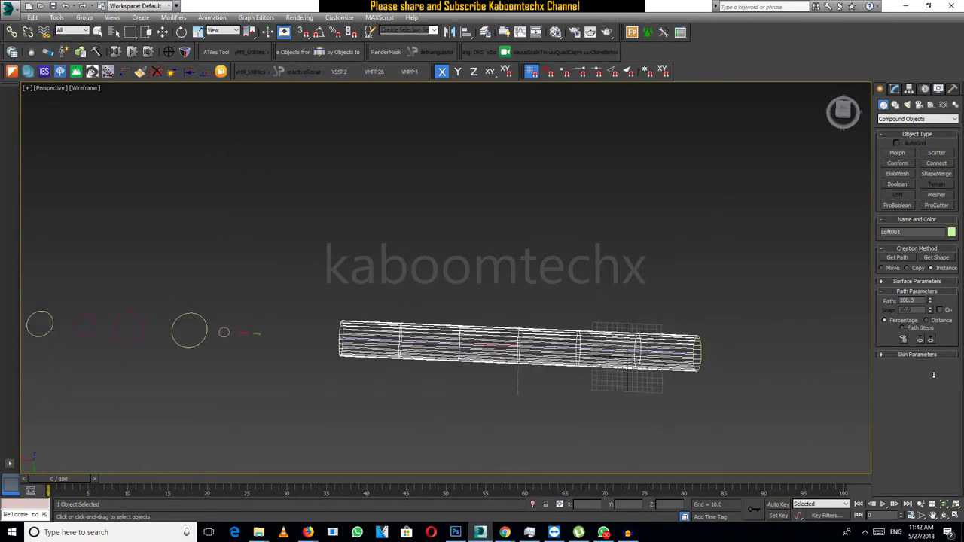
{"action": "scroll", "coordinate": [331, 350], "scroll_direction": "up", "scroll_amount": 2}
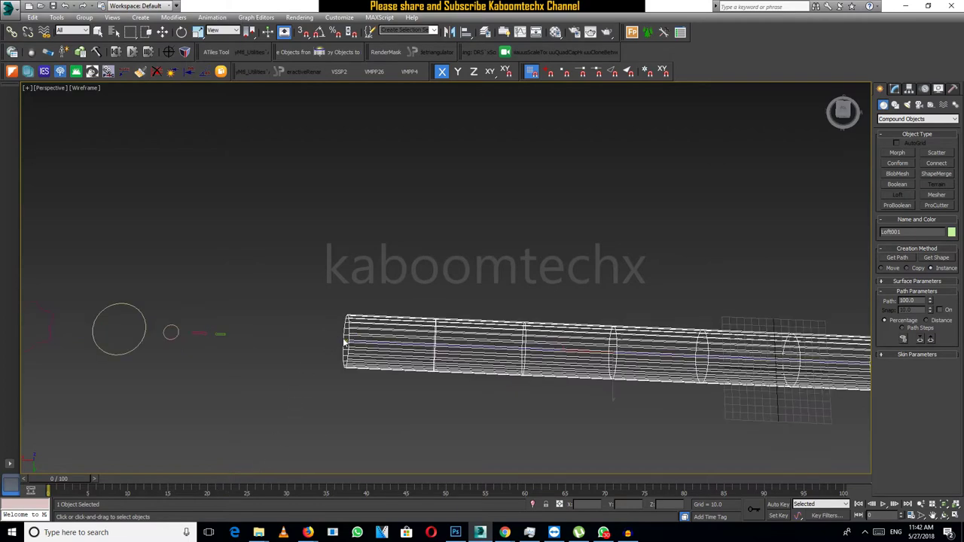
{"action": "scroll", "coordinate": [346, 345], "scroll_direction": "down", "scroll_amount": 2}
{"action": "left_click_drag", "start_coordinate": [931, 304], "coordinate": [931, 440]}
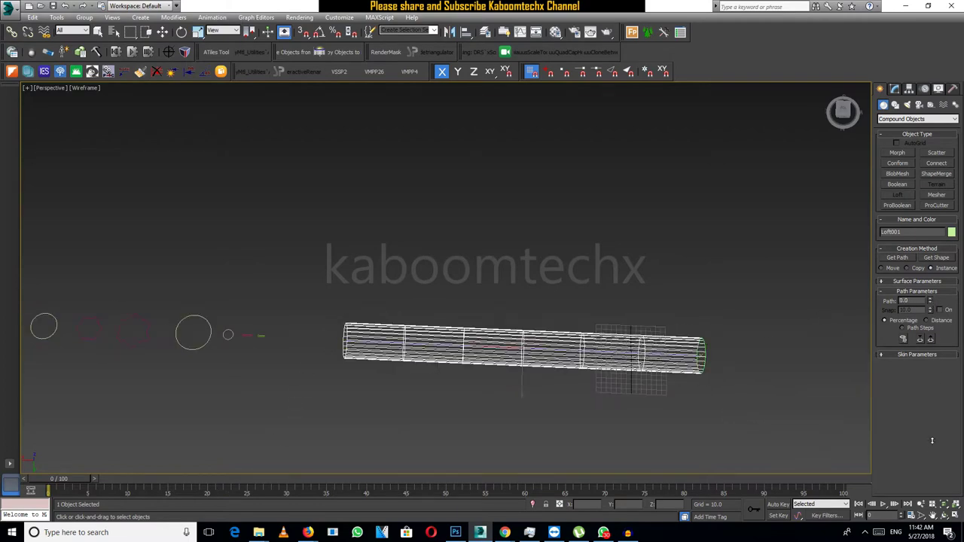
{"action": "scroll", "coordinate": [745, 373], "scroll_direction": "up", "scroll_amount": 3}
{"action": "scroll", "coordinate": [670, 370], "scroll_direction": "up", "scroll_amount": 2}
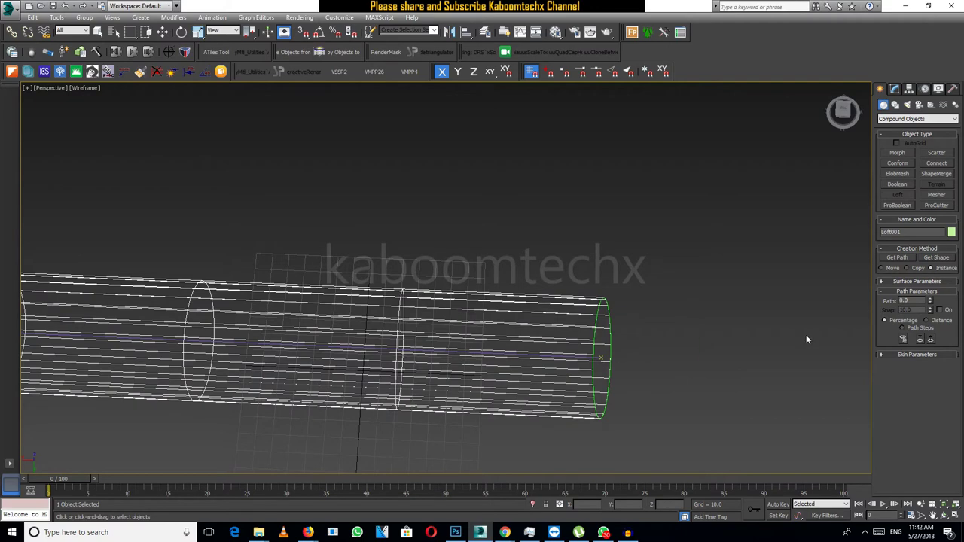
Set the loft Path to 1.29 and orbit out to check the marker on the tube.
{"action": "left_click_drag", "start_coordinate": [931, 303], "coordinate": [919, 273]}
{"action": "middle_click_drag", "start_coordinate": [552, 394], "coordinate": [578, 399]}
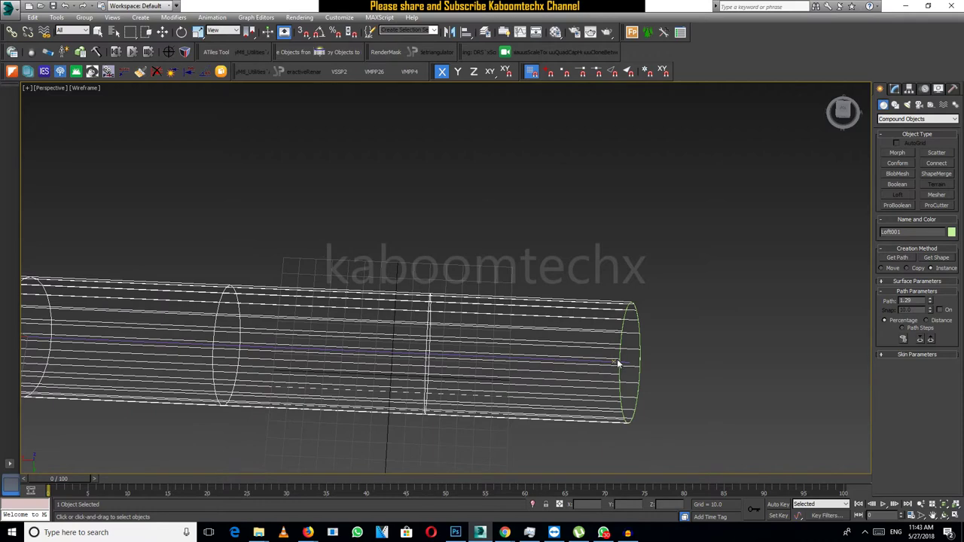
{"action": "middle_click_drag", "start_coordinate": [620, 345], "coordinate": [656, 360], "text": "alt"}
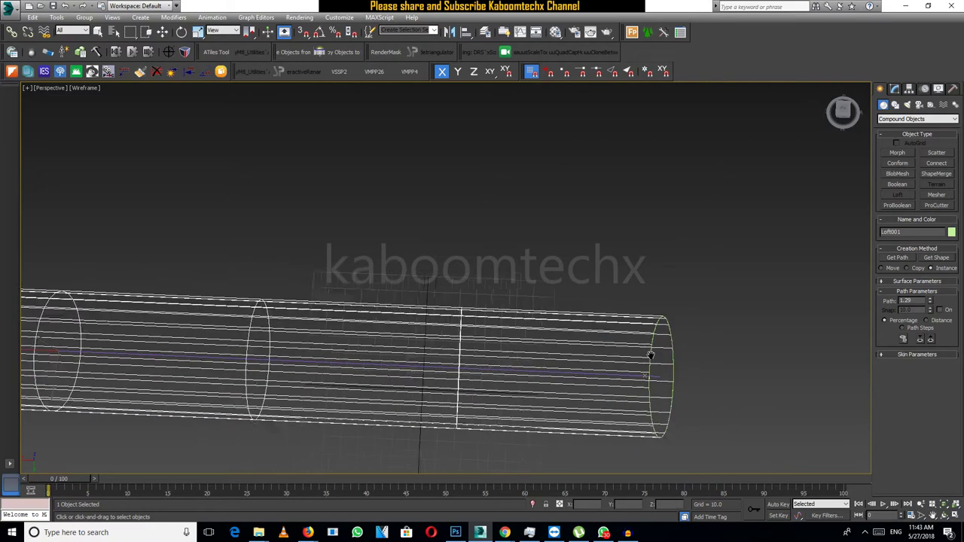
{"action": "middle_click_drag", "start_coordinate": [837, 326], "coordinate": [469, 339], "text": "alt"}
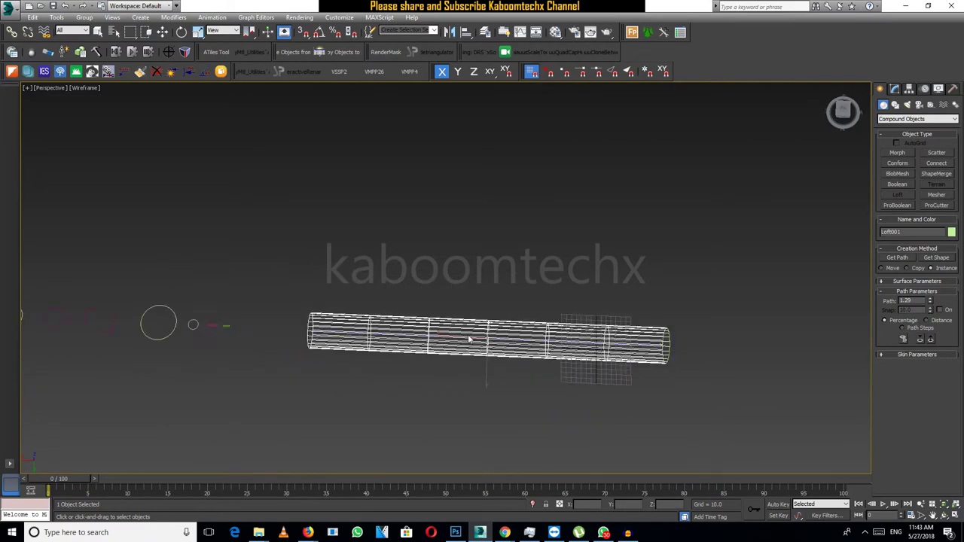
{"action": "left_click", "coordinate": [936, 259]}
Pick the circle as the loft cross-section at path 1.29.
{"action": "left_click", "coordinate": [173, 310]}
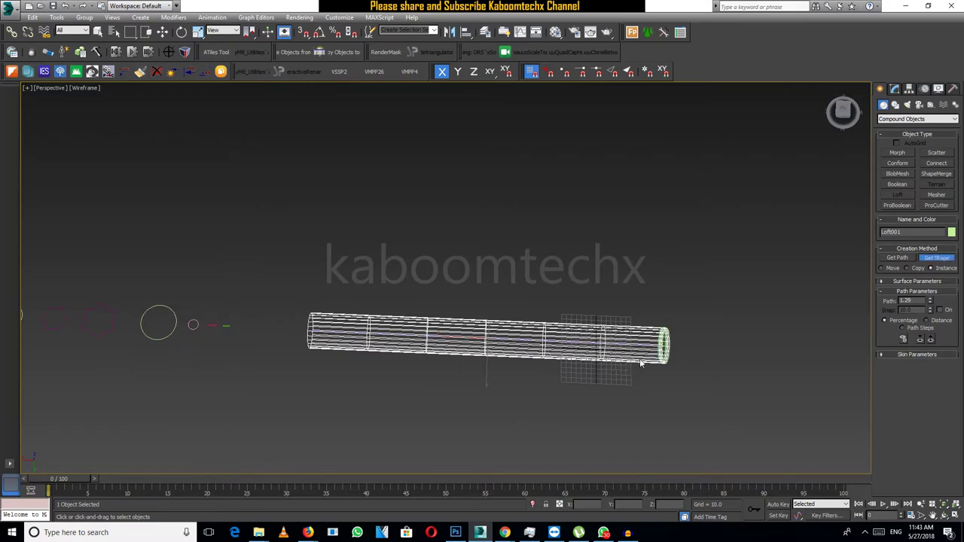
{"action": "scroll", "coordinate": [663, 348], "scroll_direction": "up", "scroll_amount": 4}
{"action": "scroll", "coordinate": [663, 348], "scroll_direction": "up", "scroll_amount": 2}
{"action": "key", "text": "w"}
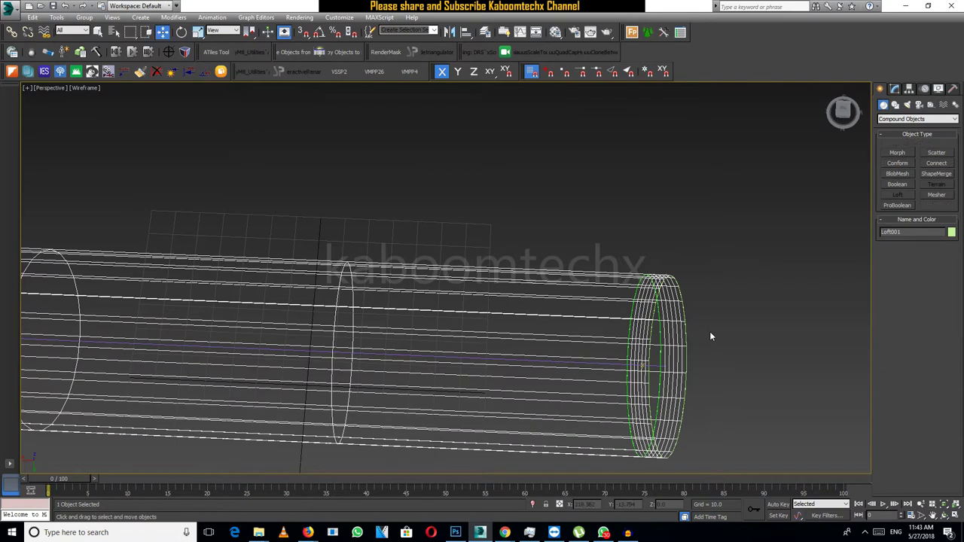
{"action": "left_click", "coordinate": [644, 364]}
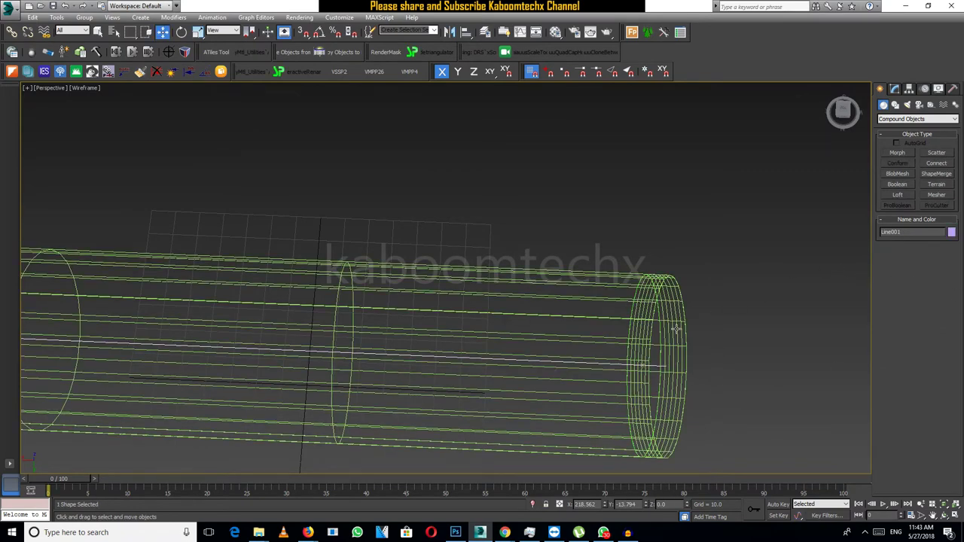
{"action": "left_click", "coordinate": [641, 367]}
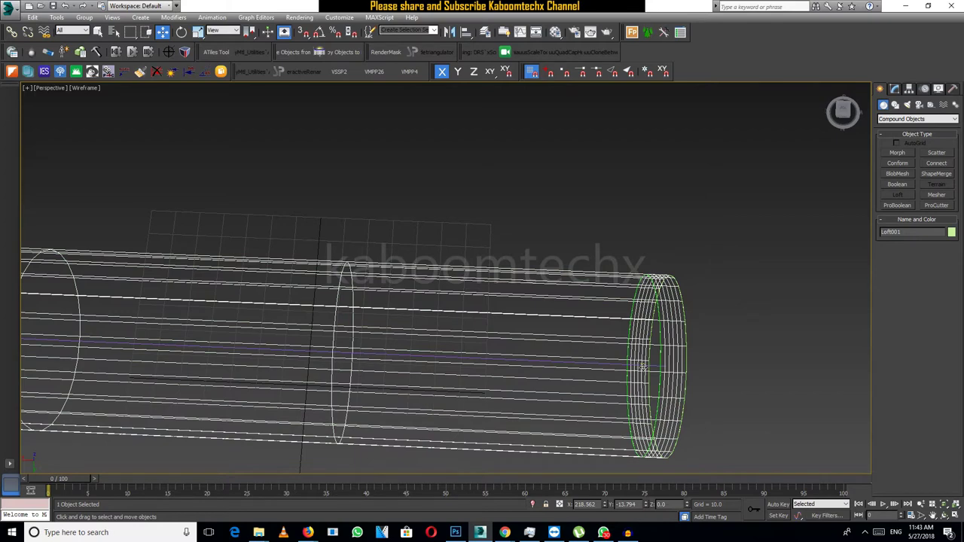
Reselect the loft and raise its Path level to 1.587.
{"action": "left_click", "coordinate": [643, 367]}
{"action": "left_click", "coordinate": [897, 89]}
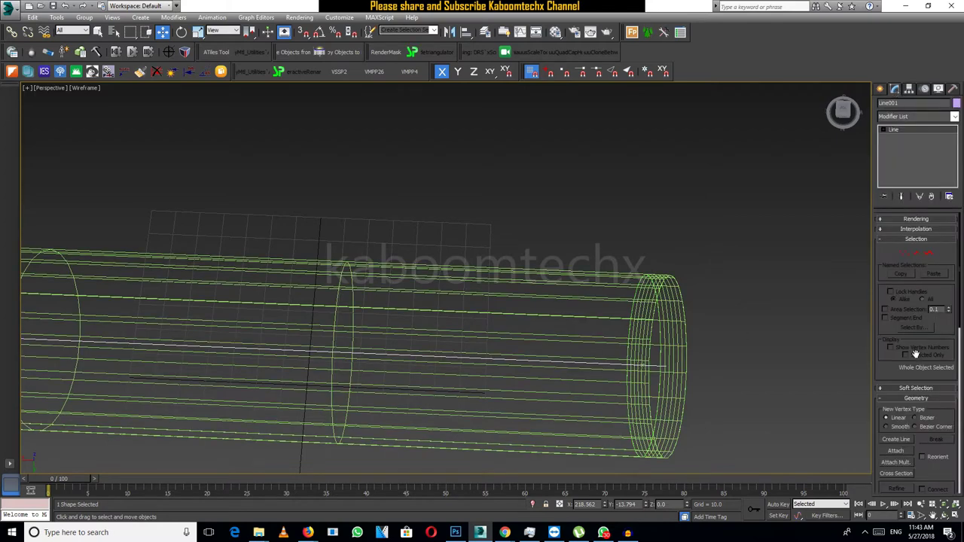
{"action": "left_click", "coordinate": [643, 367]}
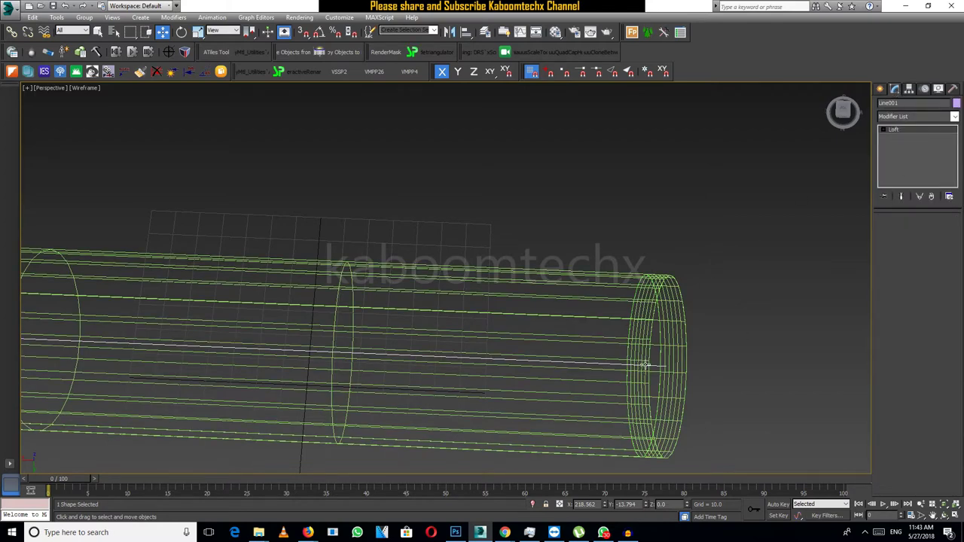
{"action": "left_click_drag", "start_coordinate": [930, 275], "coordinate": [930, 265]}
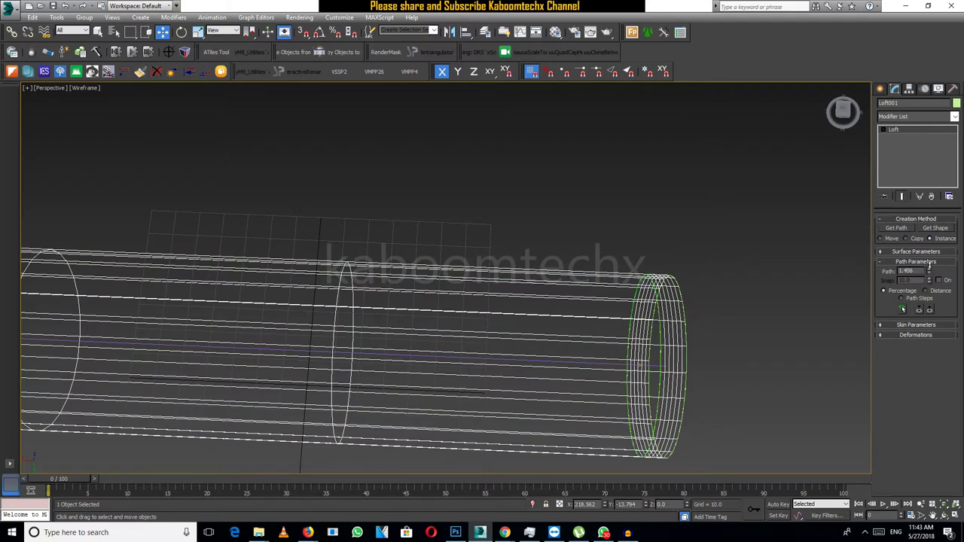
{"action": "key", "text": "z"}
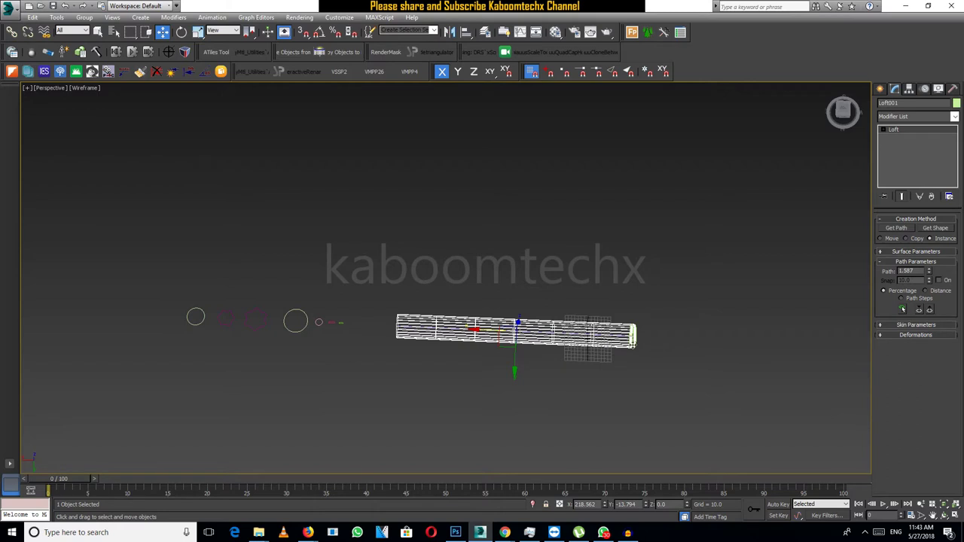
{"action": "left_click", "coordinate": [927, 231]}
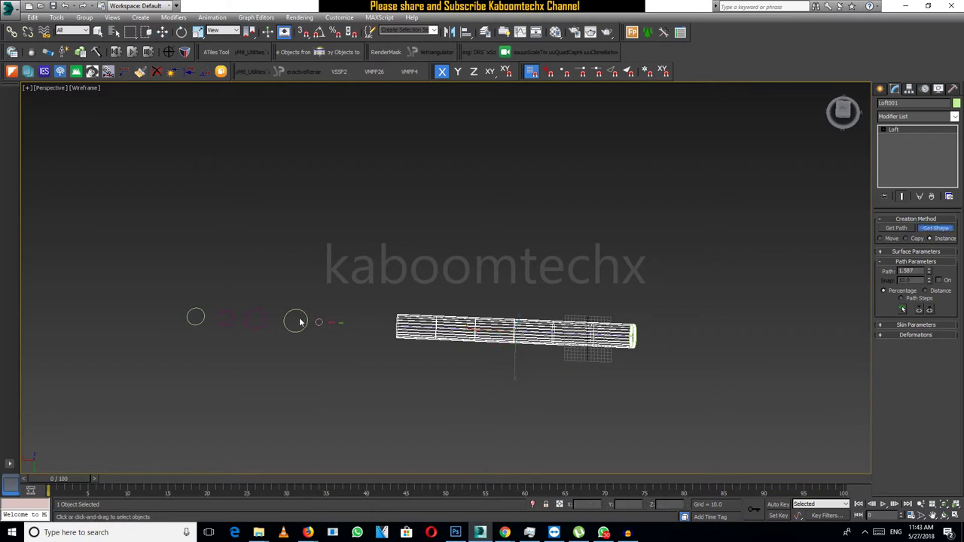
Pick the next cross-section at path 1.587, starting the fluted shaft behind the round collar.
{"action": "left_click", "coordinate": [260, 320]}
{"action": "key", "text": "z"}
{"action": "key", "text": "w"}
{"action": "left_click", "coordinate": [674, 360]}
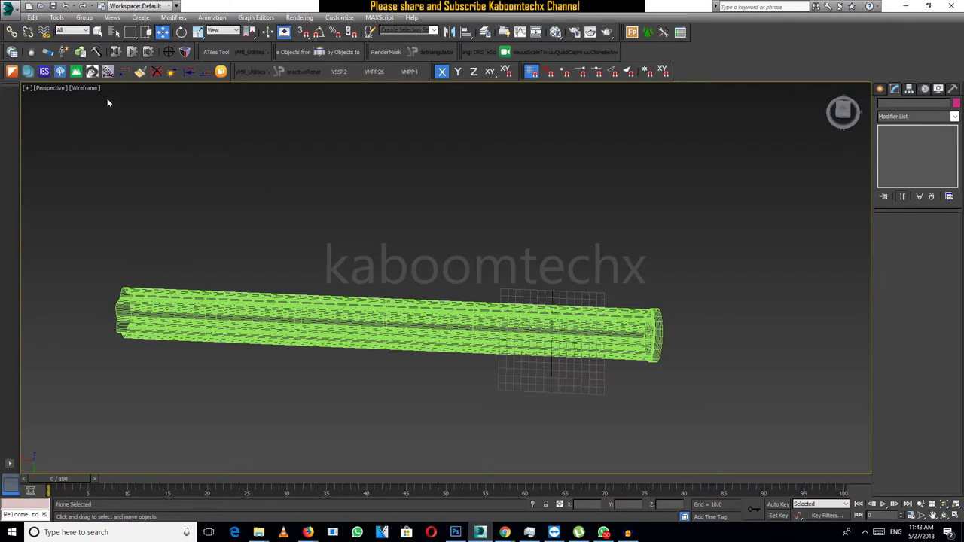
Switch the view to Realistic shading and orbit around the tube to inspect its end.
{"action": "key", "text": "F3"}
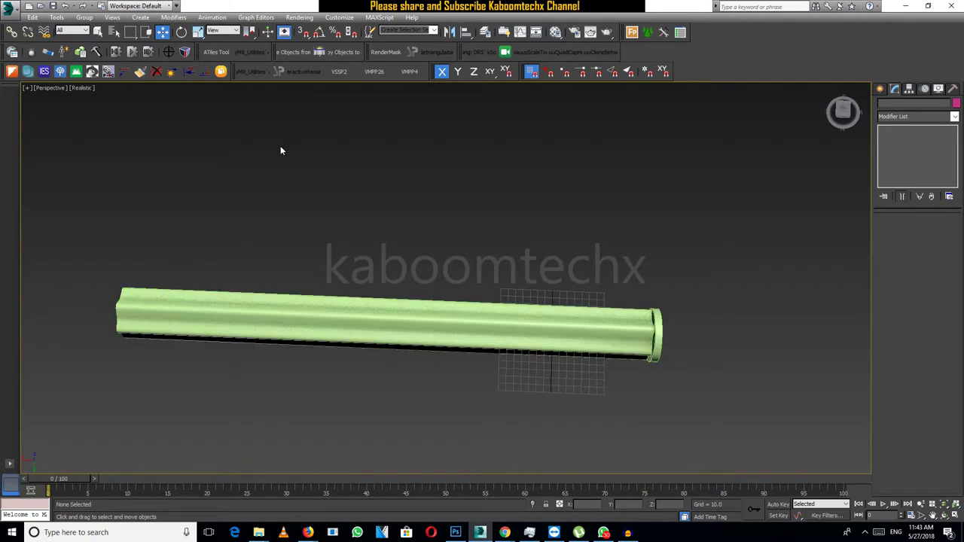
{"action": "middle_click_drag", "start_coordinate": [592, 330], "coordinate": [645, 266], "text": "alt"}
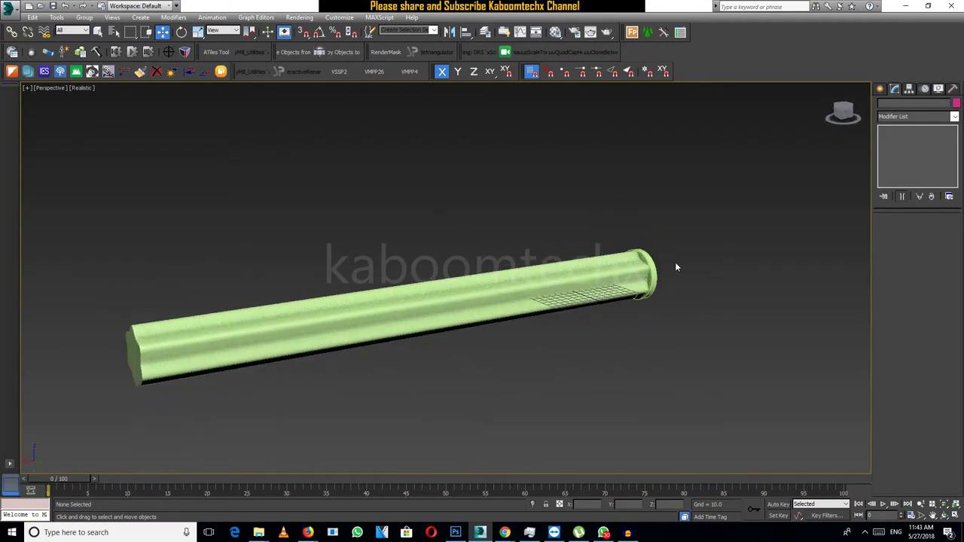
{"action": "scroll", "coordinate": [675, 262], "scroll_direction": "up", "scroll_amount": 3}
{"action": "scroll", "coordinate": [648, 269], "scroll_direction": "up", "scroll_amount": 2}
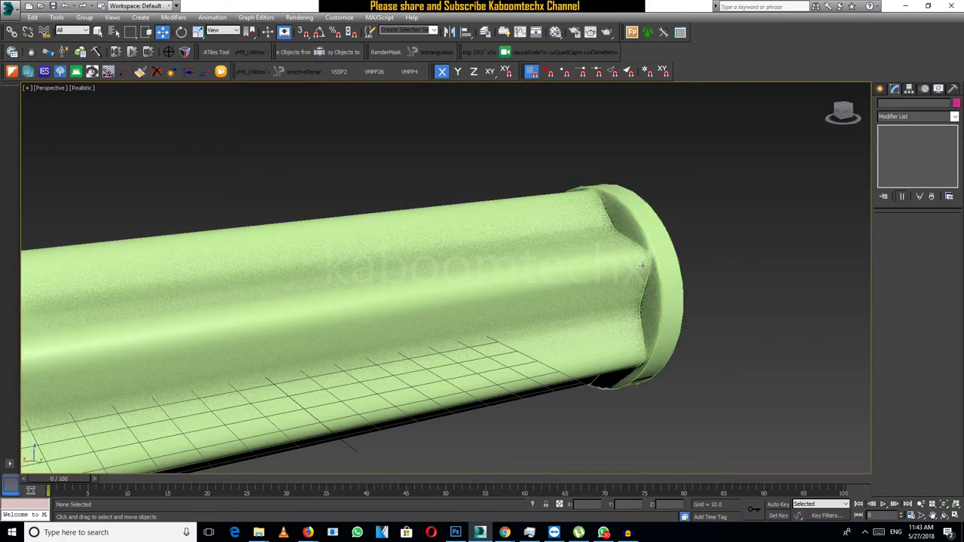
{"action": "middle_click_drag", "start_coordinate": [619, 298], "coordinate": [578, 293], "text": "alt"}
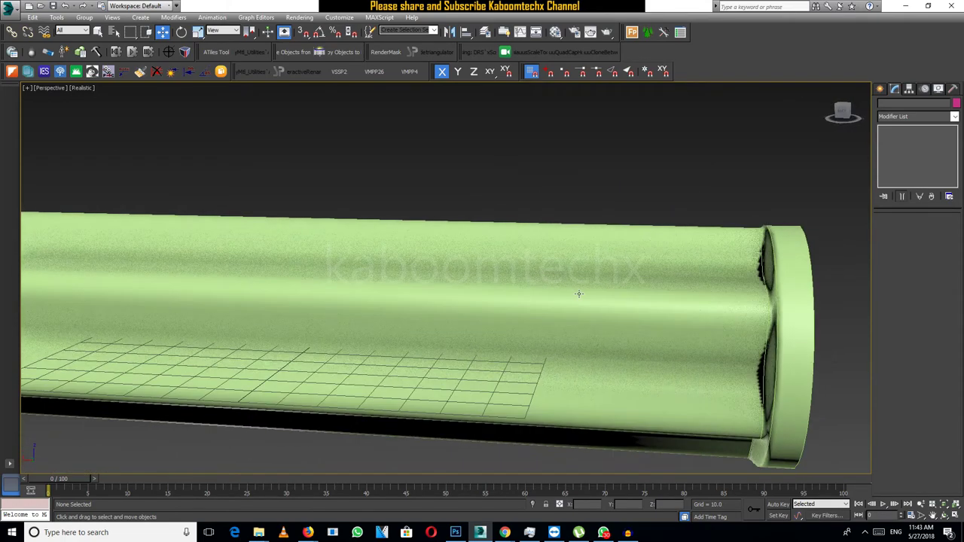
{"action": "middle_click_drag", "start_coordinate": [794, 316], "coordinate": [799, 321], "text": "alt"}
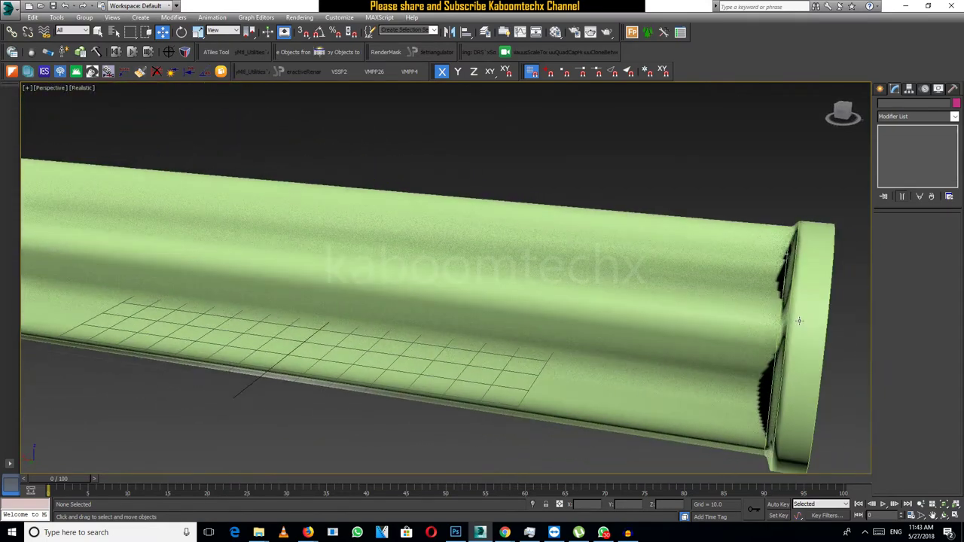
{"action": "scroll", "coordinate": [799, 321], "scroll_direction": "down", "scroll_amount": 3}
{"action": "scroll", "coordinate": [693, 249], "scroll_direction": "down", "scroll_amount": 2}
{"action": "mouse_move", "coordinate": [584, 302]}
{"action": "middle_mouse_down", "text": "alt"}
{"action": "mouse_move", "coordinate": [668, 312]}
{"action": "mouse_move", "coordinate": [678, 300]}
{"action": "mouse_move", "coordinate": [629, 281]}
{"action": "middle_mouse_up", "text": "alt"}
{"action": "left_click", "coordinate": [595, 271]}
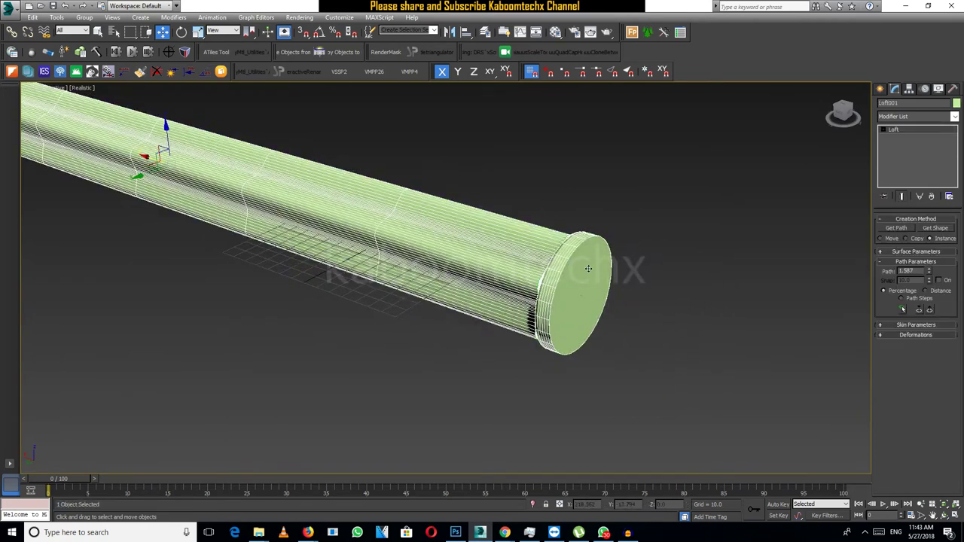
At the loft's Shape level, scale down the cross-section circle at the end cap.
{"action": "left_click", "coordinate": [901, 138]}
{"action": "left_click", "coordinate": [597, 238]}
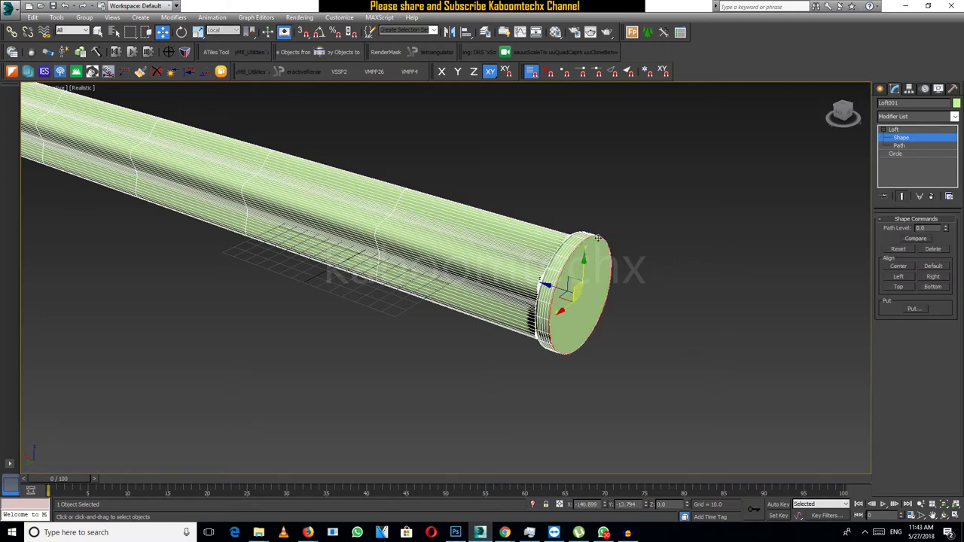
{"action": "middle_click_drag", "start_coordinate": [595, 284], "coordinate": [572, 292], "text": "alt"}
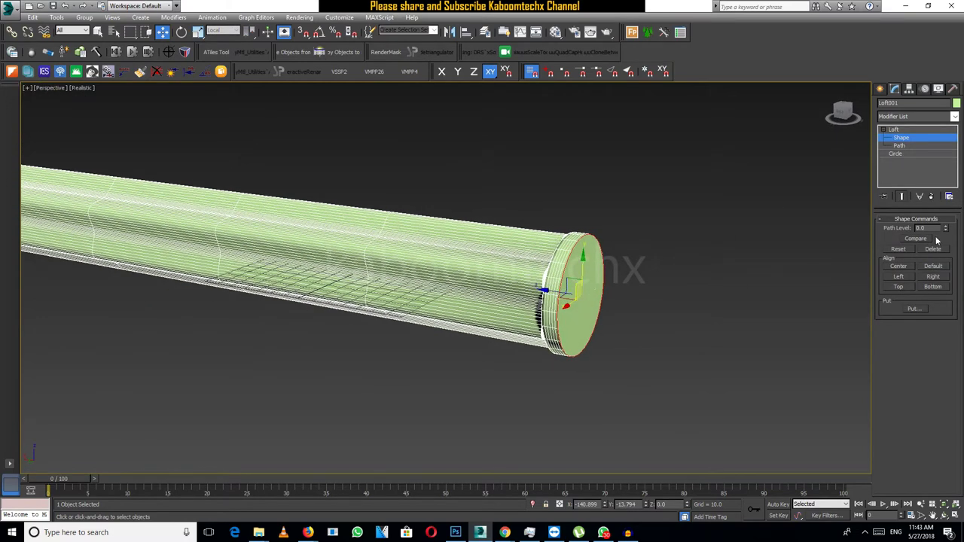
{"action": "left_click", "coordinate": [198, 32]}
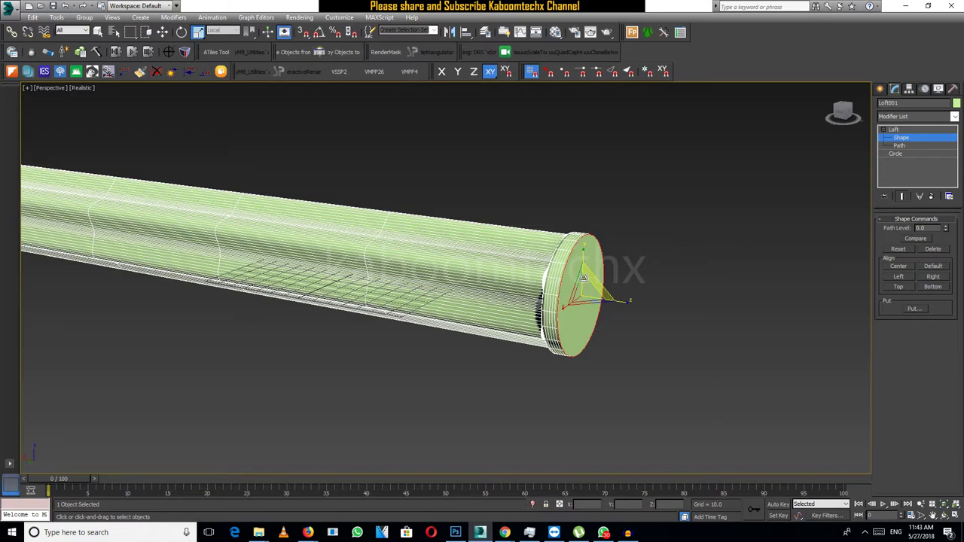
{"action": "left_click_drag", "start_coordinate": [578, 280], "coordinate": [586, 300]}
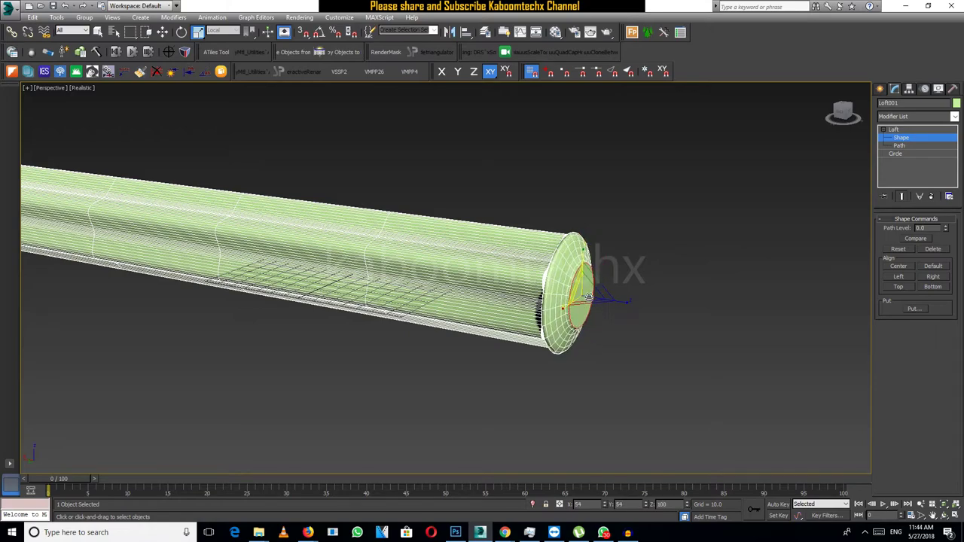
Shrink the cross-section at path level 1.29 to a small centre circle so the tip tapers.
{"action": "middle_click_drag", "start_coordinate": [580, 305], "coordinate": [559, 328], "text": "alt"}
{"action": "left_click", "coordinate": [556, 244]}
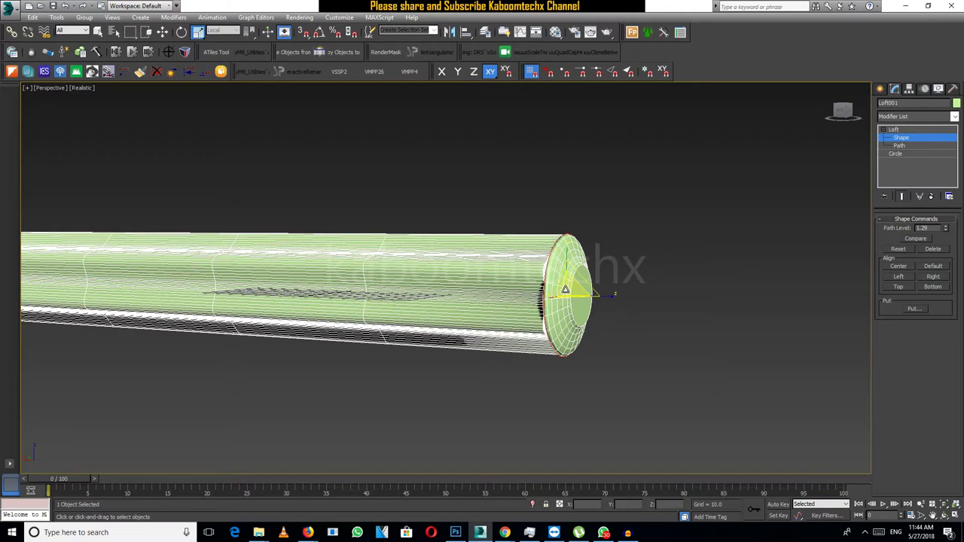
{"action": "left_click_drag", "start_coordinate": [568, 294], "coordinate": [570, 294]}
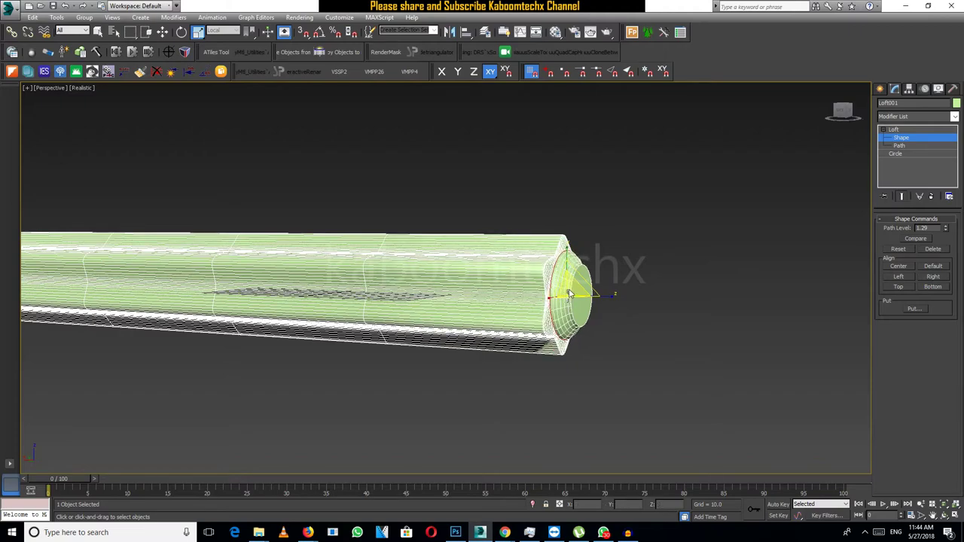
{"action": "mouse_move", "coordinate": [574, 280]}
{"action": "middle_mouse_down", "text": "alt"}
{"action": "mouse_move", "coordinate": [544, 304]}
{"action": "mouse_move", "coordinate": [551, 275]}
{"action": "middle_mouse_up", "text": "alt"}
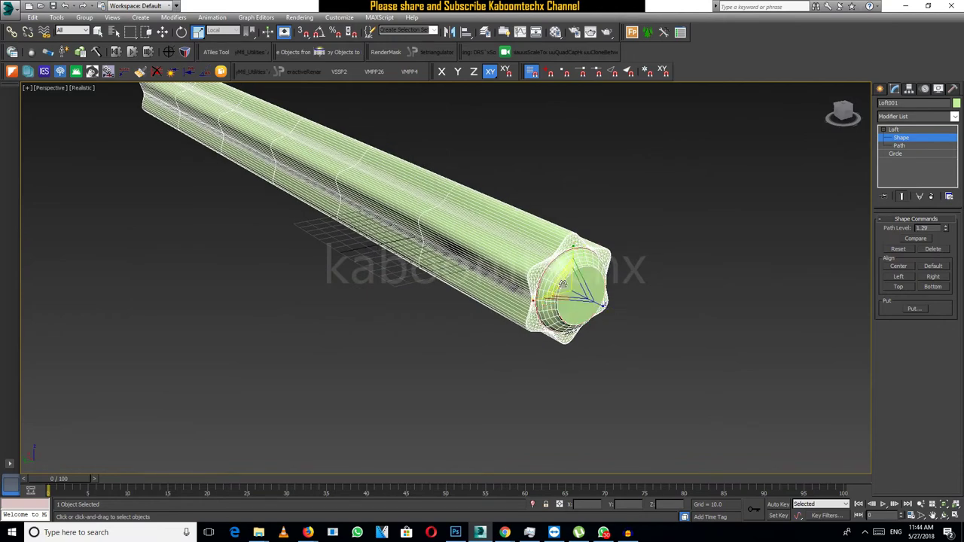
{"action": "scroll", "coordinate": [561, 283], "scroll_direction": "up", "scroll_amount": 3}
{"action": "left_click_drag", "start_coordinate": [583, 294], "coordinate": [581, 288]}
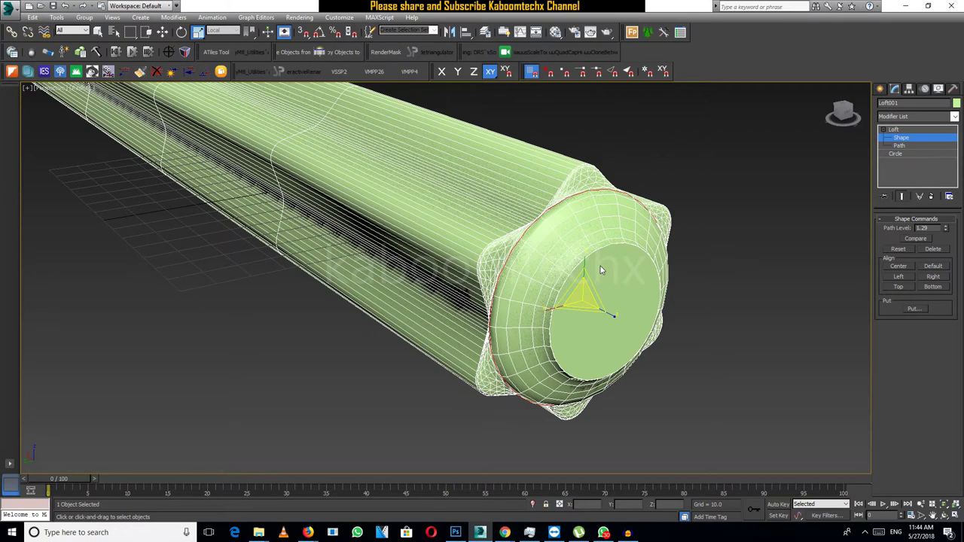
{"action": "mouse_move", "coordinate": [596, 251]}
{"action": "left_mouse_down"}
{"action": "mouse_move", "coordinate": [593, 370]}
{"action": "mouse_move", "coordinate": [604, 323]}
{"action": "left_mouse_up"}
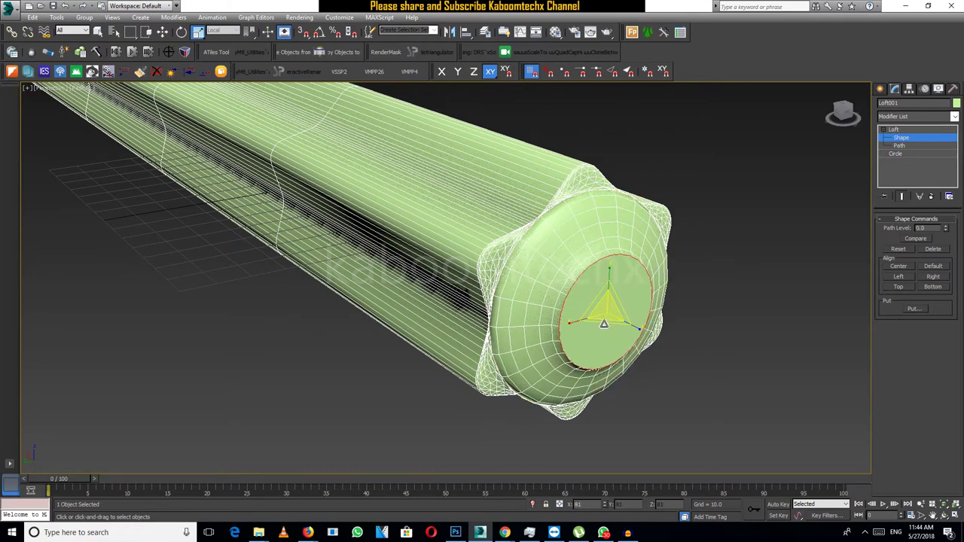
{"action": "key", "text": "z"}
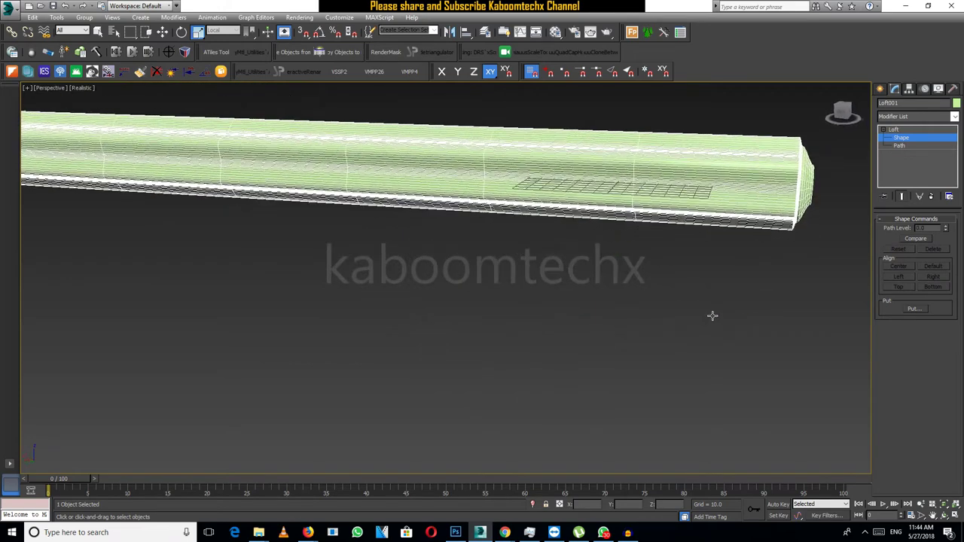
{"action": "middle_click_drag", "start_coordinate": [711, 276], "coordinate": [725, 280], "text": "alt"}
{"action": "scroll", "coordinate": [715, 256], "scroll_direction": "up", "scroll_amount": 2}
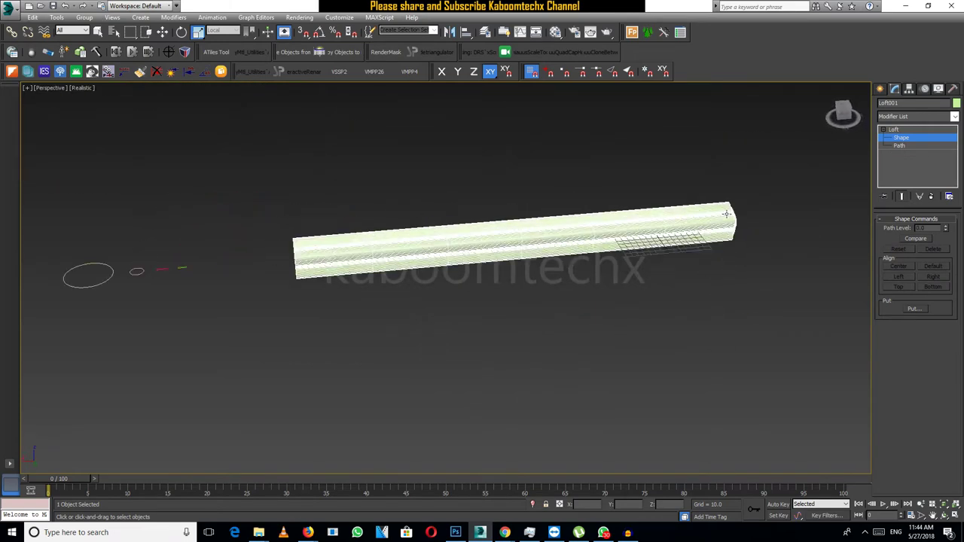
{"action": "scroll", "coordinate": [708, 230], "scroll_direction": "up", "scroll_amount": 2}
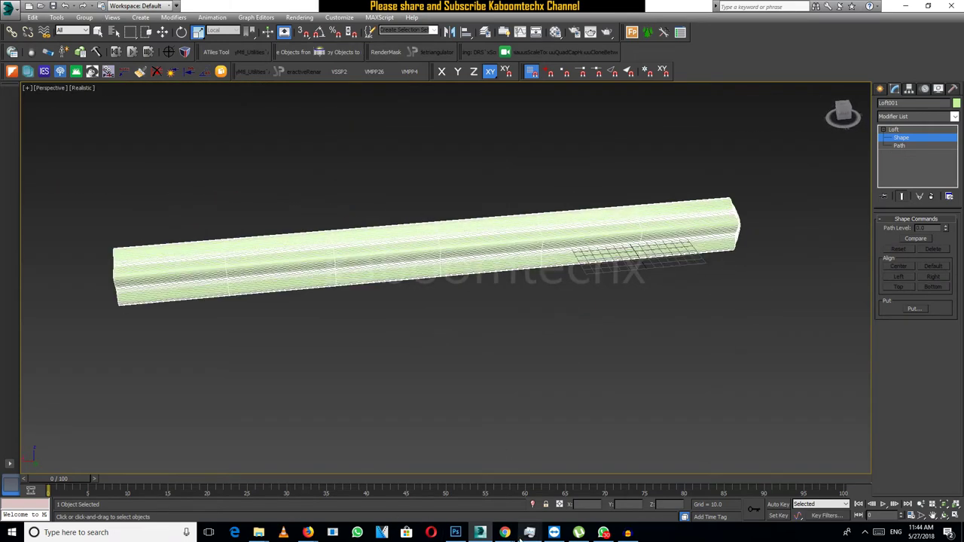
{"action": "mouse_move", "coordinate": [505, 533]}
{"action": "left_click", "coordinate": [539, 491]}
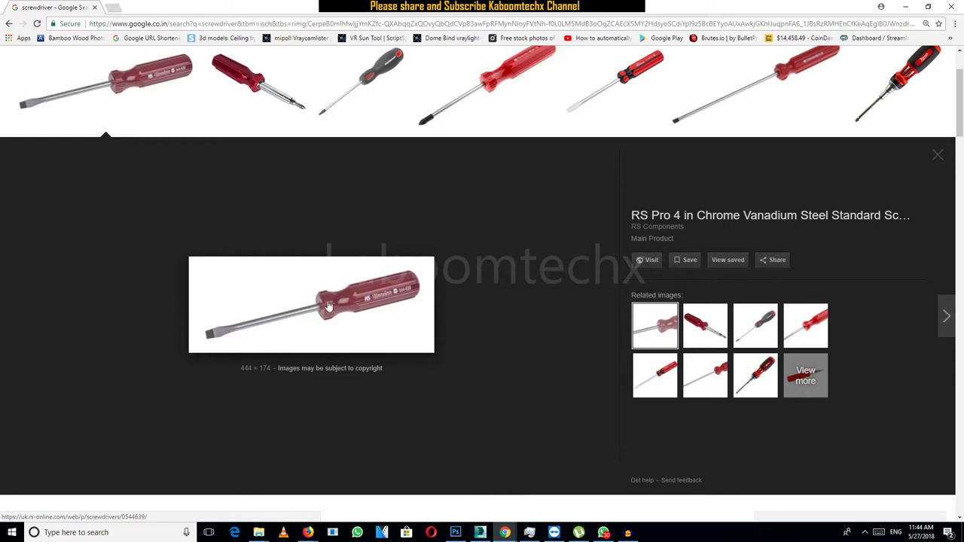
{"action": "left_click", "coordinate": [906, 8]}
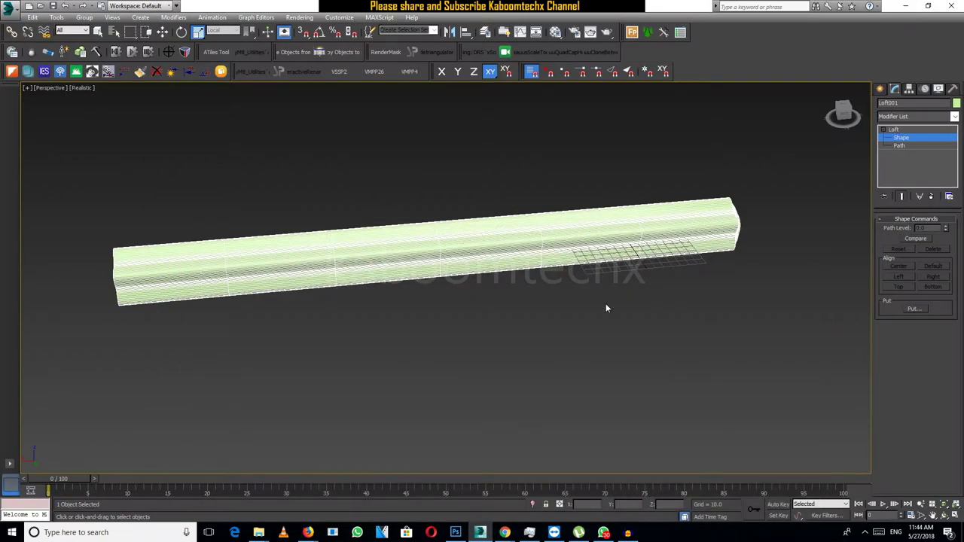
Switch the viewport to wireframe and return to the Loft's top level.
{"action": "scroll", "coordinate": [605, 307], "scroll_direction": "down", "scroll_amount": 3}
{"action": "scroll", "coordinate": [599, 304], "scroll_direction": "down", "scroll_amount": 2}
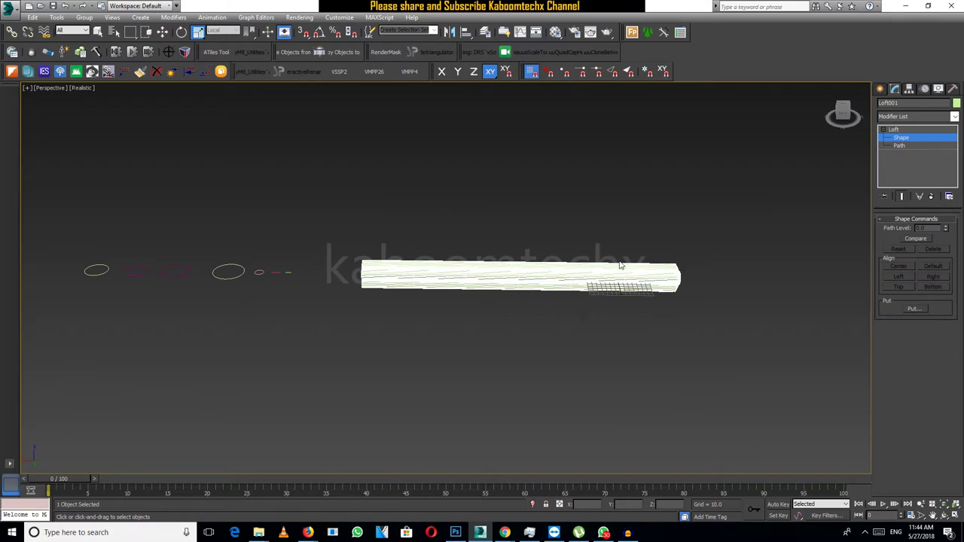
{"action": "key", "text": "F3"}
{"action": "scroll", "coordinate": [603, 286], "scroll_direction": "up", "scroll_amount": 3}
{"action": "scroll", "coordinate": [592, 300], "scroll_direction": "up", "scroll_amount": 2}
{"action": "scroll", "coordinate": [592, 300], "scroll_direction": "down", "scroll_amount": 1}
{"action": "scroll", "coordinate": [685, 291], "scroll_direction": "down", "scroll_amount": 1}
{"action": "scroll", "coordinate": [685, 291], "scroll_direction": "down", "scroll_amount": 1}
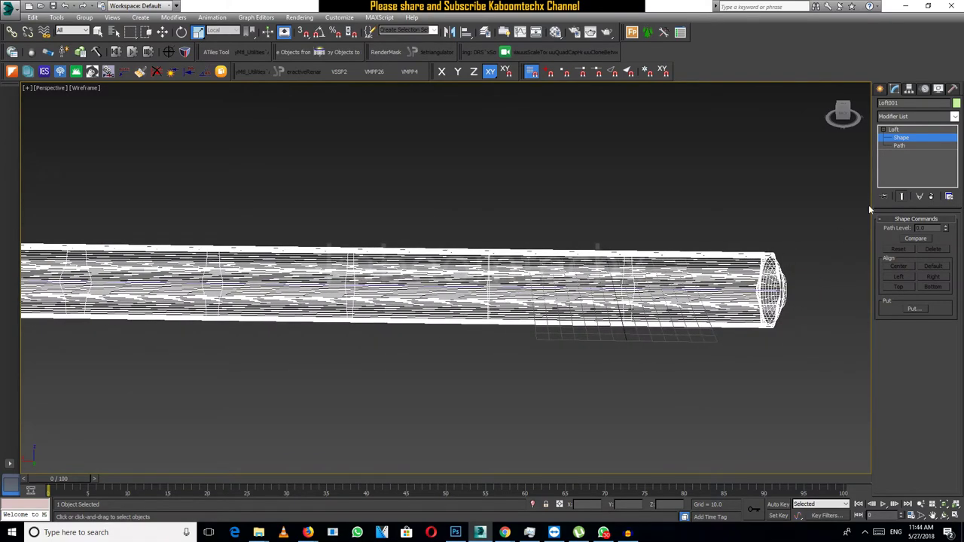
{"action": "left_click", "coordinate": [897, 131]}
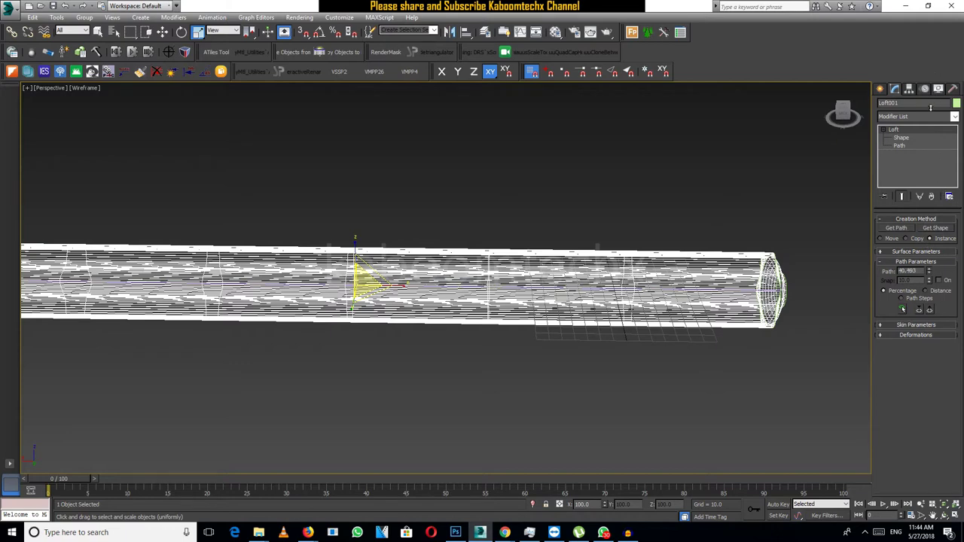
Set the loft's Path position to 45.
{"action": "scroll", "coordinate": [426, 286], "scroll_direction": "down", "scroll_amount": 3}
{"action": "scroll", "coordinate": [426, 286], "scroll_direction": "up", "scroll_amount": 5}
{"action": "scroll", "coordinate": [426, 286], "scroll_direction": "up", "scroll_amount": 1}
{"action": "scroll", "coordinate": [426, 286], "scroll_direction": "up", "scroll_amount": 2}
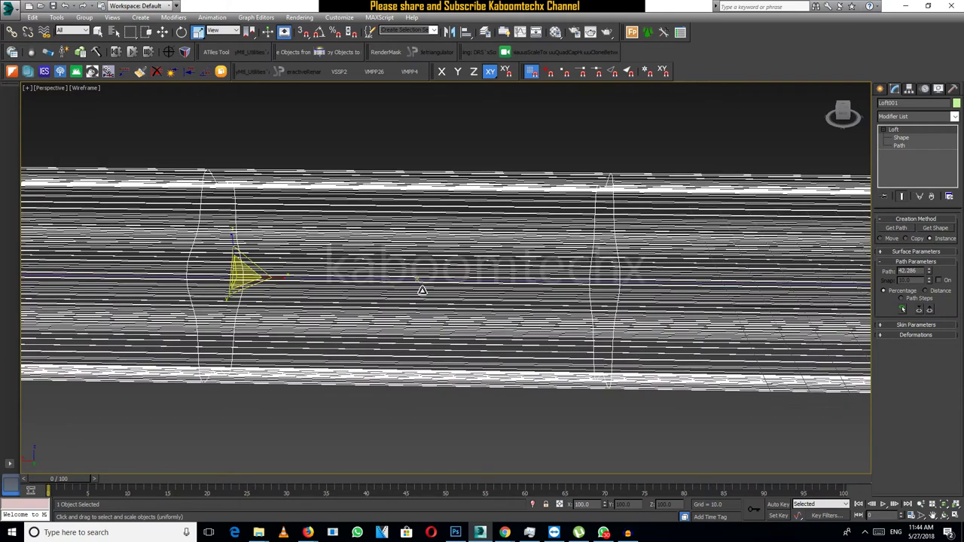
{"action": "scroll", "coordinate": [426, 286], "scroll_direction": "up", "scroll_amount": 1}
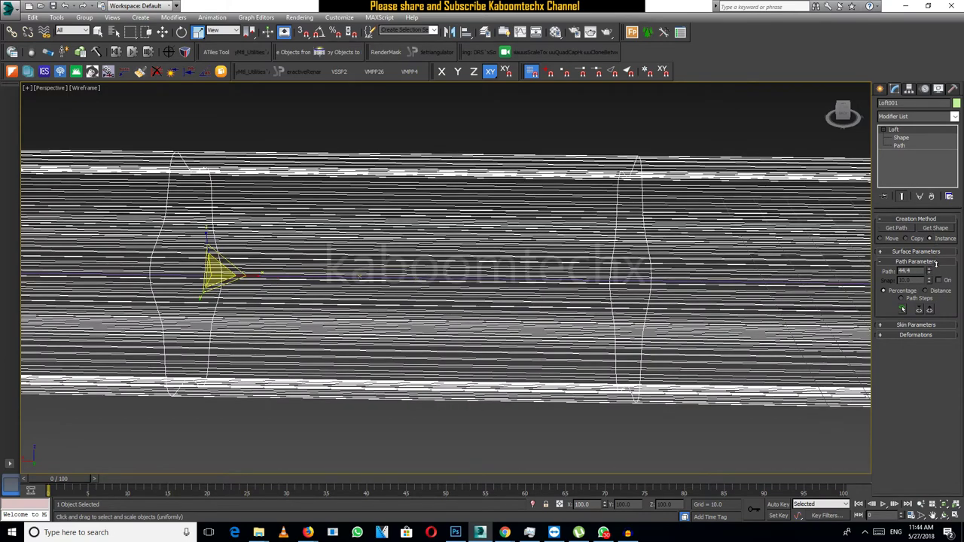
{"action": "left_click_drag", "start_coordinate": [935, 262], "coordinate": [935, 262]}
{"action": "left_click", "coordinate": [907, 270]}
{"action": "type", "text": "45"}
{"action": "scroll", "coordinate": [430, 286], "scroll_direction": "down", "scroll_amount": 2}
{"action": "scroll", "coordinate": [430, 286], "scroll_direction": "down", "scroll_amount": 3}
{"action": "scroll", "coordinate": [430, 294], "scroll_direction": "down", "scroll_amount": 2}
{"action": "scroll", "coordinate": [410, 289], "scroll_direction": "up", "scroll_amount": 5}
{"action": "mouse_move", "coordinate": [456, 314]}
{"action": "middle_mouse_down", "text": "alt"}
{"action": "mouse_move", "coordinate": [471, 324]}
{"action": "mouse_move", "coordinate": [490, 306]}
{"action": "middle_mouse_up", "text": "alt"}
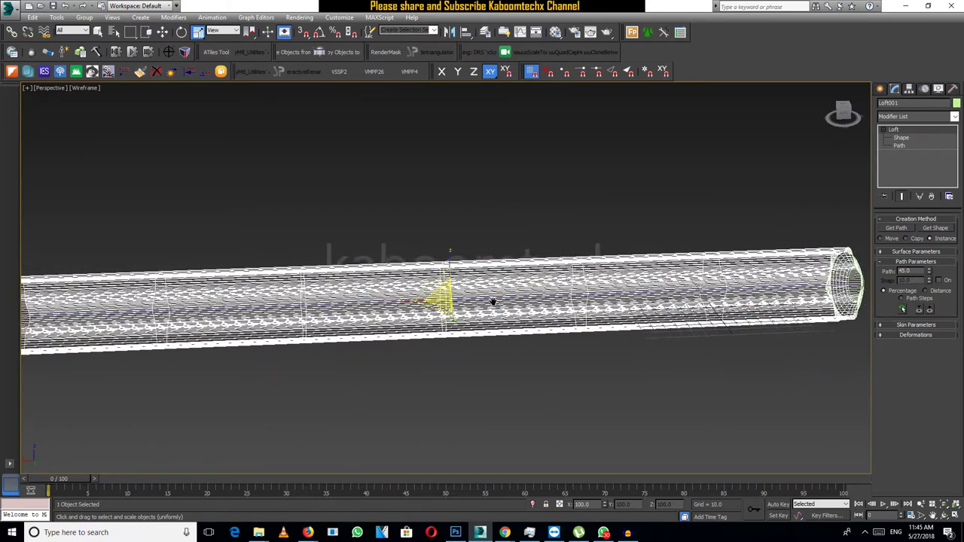
{"action": "scroll", "coordinate": [497, 301], "scroll_direction": "down", "scroll_amount": 3}
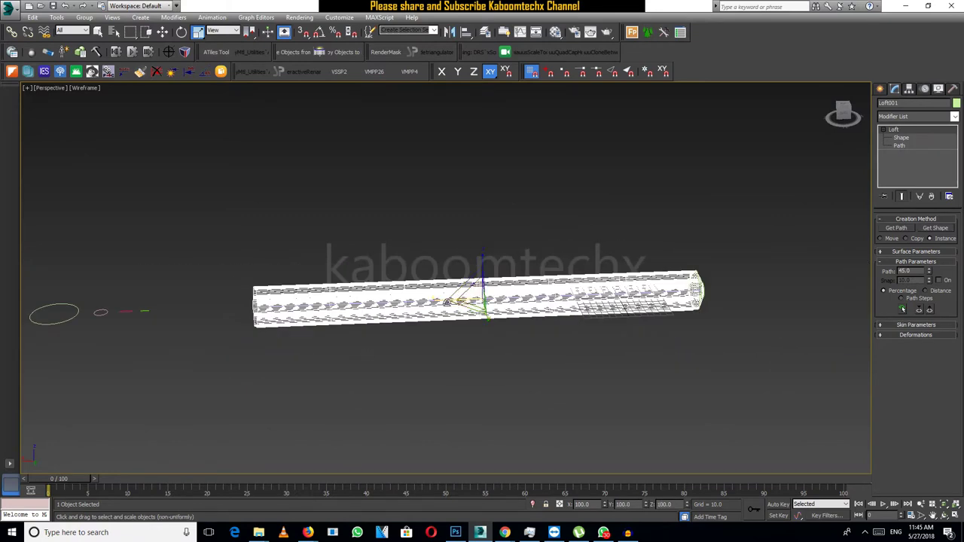
Add the ellipse as a loft cross-section at path 45 and show the tube shaded.
{"action": "left_click", "coordinate": [923, 227]}
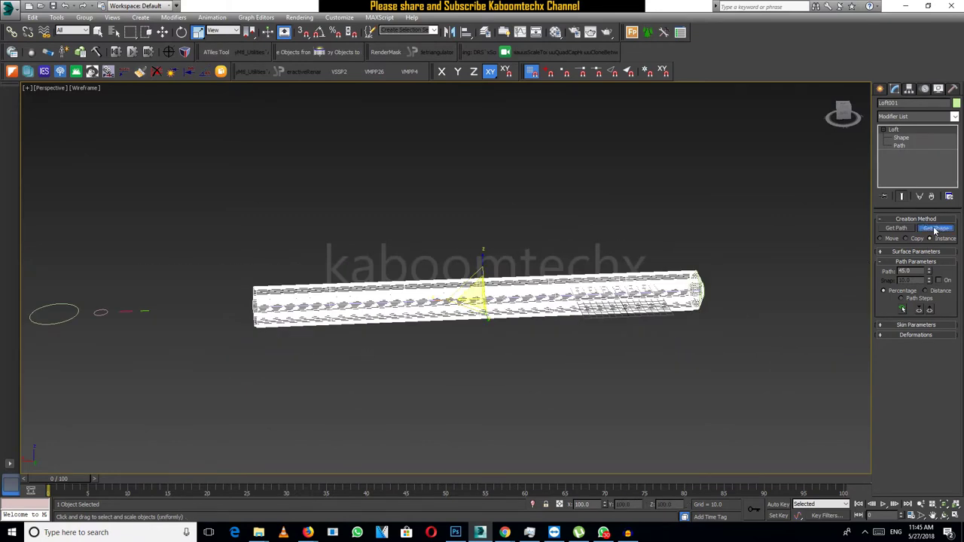
{"action": "left_click", "coordinate": [74, 316]}
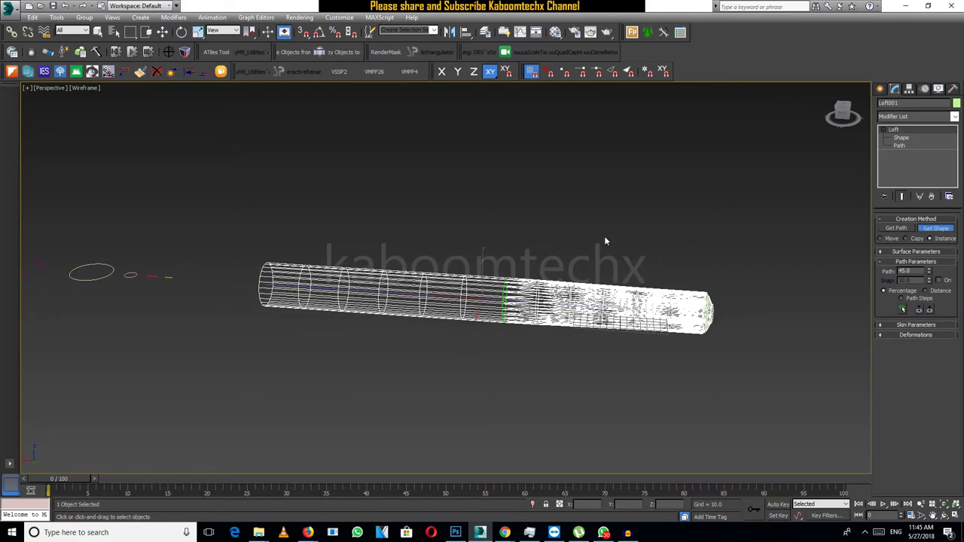
{"action": "scroll", "coordinate": [559, 268], "scroll_direction": "up", "scroll_amount": 2}
{"action": "scroll", "coordinate": [558, 271], "scroll_direction": "up", "scroll_amount": 2}
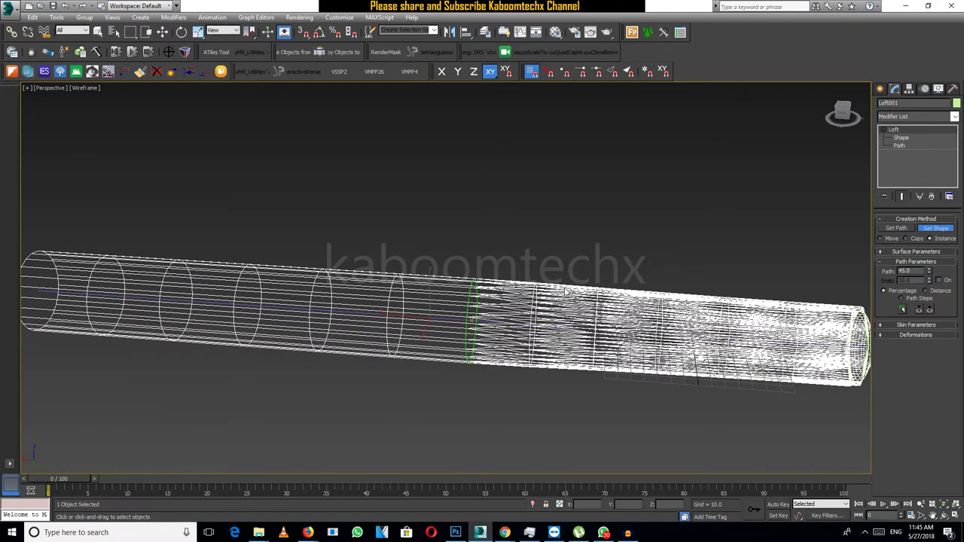
{"action": "key", "text": "F3"}
{"action": "middle_click_drag", "start_coordinate": [542, 316], "coordinate": [633, 343], "text": "alt"}
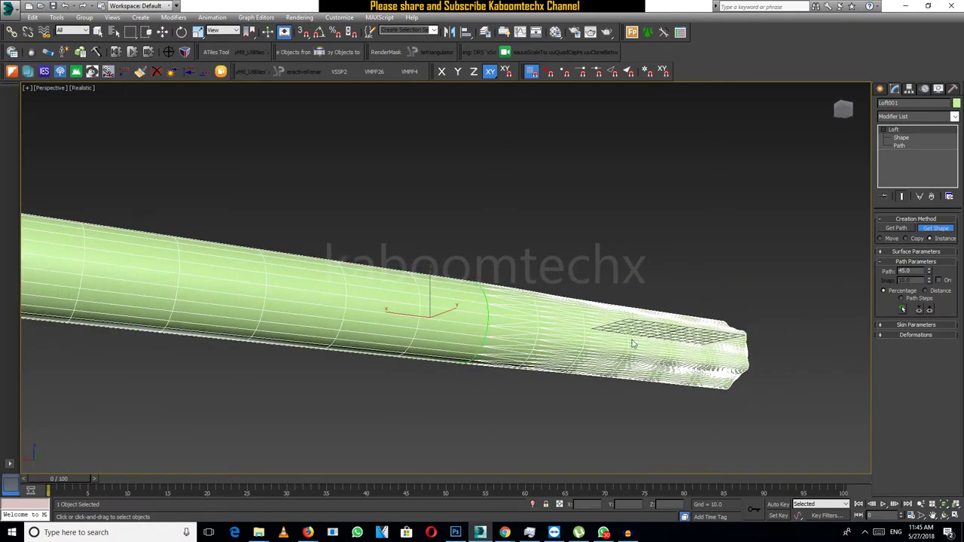
{"action": "middle_click_drag", "start_coordinate": [733, 347], "coordinate": [633, 346], "text": "alt"}
{"action": "mouse_move", "coordinate": [413, 324]}
{"action": "middle_mouse_down", "text": "alt"}
{"action": "mouse_move", "coordinate": [474, 325]}
{"action": "mouse_move", "coordinate": [482, 315]}
{"action": "middle_mouse_up", "text": "alt"}
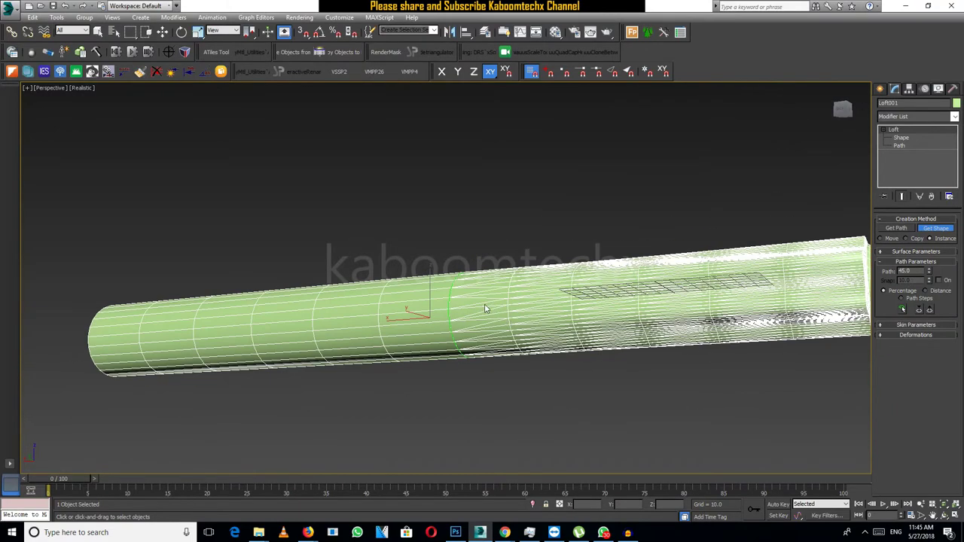
{"action": "mouse_move", "coordinate": [454, 305]}
{"action": "middle_mouse_down", "text": "alt"}
{"action": "mouse_move", "coordinate": [507, 361]}
{"action": "mouse_move", "coordinate": [527, 354]}
{"action": "middle_mouse_up", "text": "alt"}
Lower the loft's Path position to 36.
{"action": "left_click_drag", "start_coordinate": [930, 277], "coordinate": [932, 279]}
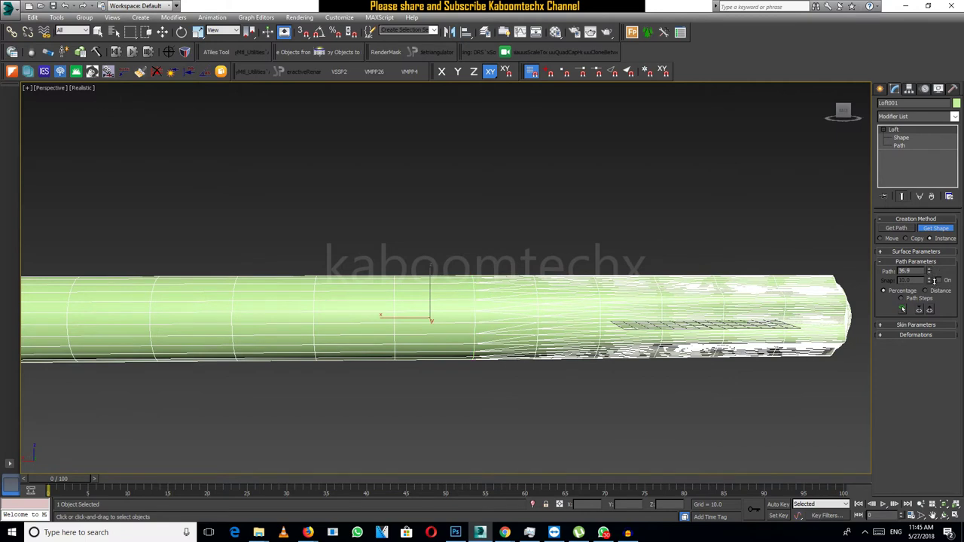
{"action": "scroll", "coordinate": [389, 350], "scroll_direction": "down", "scroll_amount": 4}
{"action": "middle_click_drag", "start_coordinate": [139, 344], "coordinate": [136, 360], "text": "alt"}
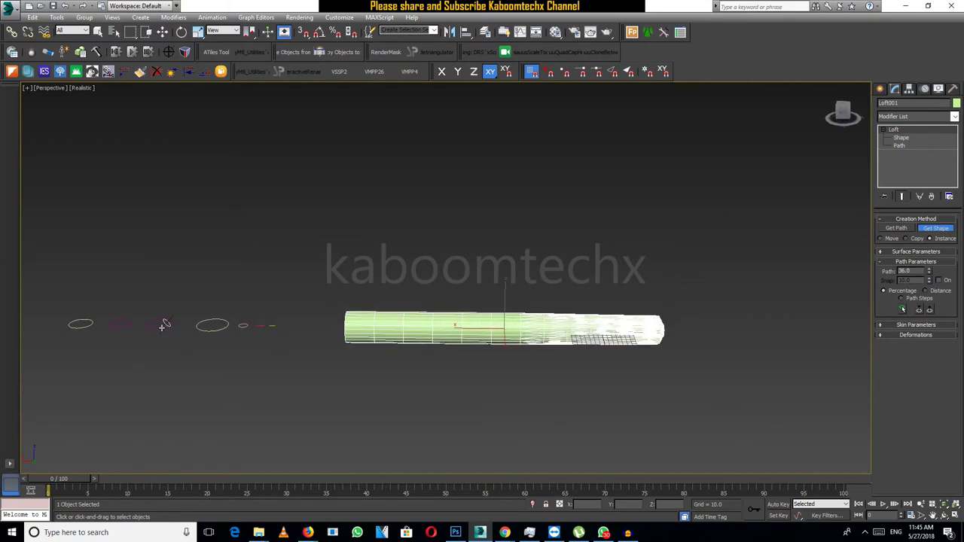
{"action": "mouse_move", "coordinate": [442, 369]}
{"action": "middle_mouse_down", "text": "alt"}
{"action": "mouse_move", "coordinate": [518, 393]}
{"action": "mouse_move", "coordinate": [540, 330]}
{"action": "mouse_move", "coordinate": [431, 317]}
{"action": "mouse_move", "coordinate": [558, 318]}
{"action": "middle_mouse_up", "text": "alt"}
{"action": "scroll", "coordinate": [431, 316], "scroll_direction": "up", "scroll_amount": 2}
{"action": "scroll", "coordinate": [451, 337], "scroll_direction": "up", "scroll_amount": 2}
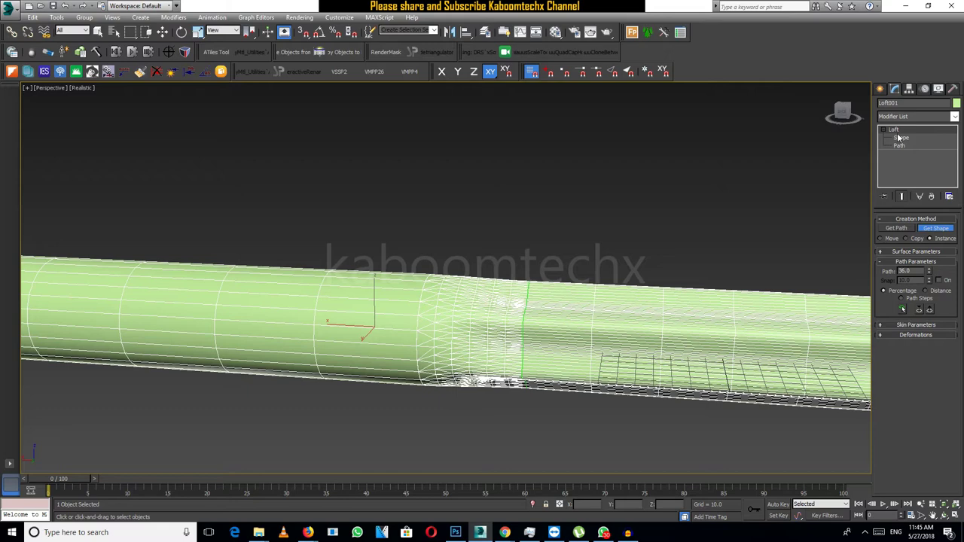
At Shape level, pick the circle at Path Level 45 and scale it down to thin the shaft.
{"action": "left_click", "coordinate": [900, 138]}
{"action": "left_click", "coordinate": [524, 304]}
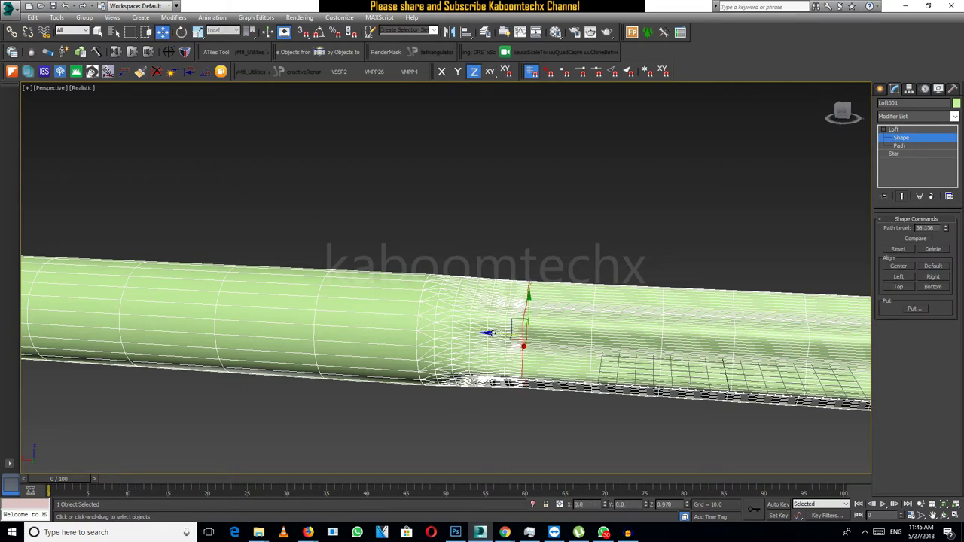
{"action": "left_click_drag", "start_coordinate": [497, 332], "coordinate": [484, 331]}
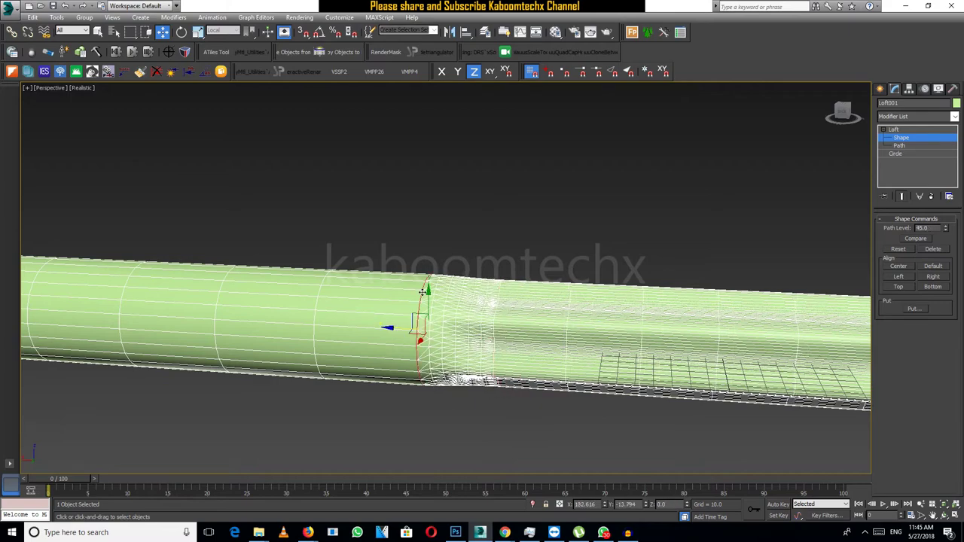
{"action": "left_click", "coordinate": [426, 356]}
{"action": "left_click", "coordinate": [198, 32]}
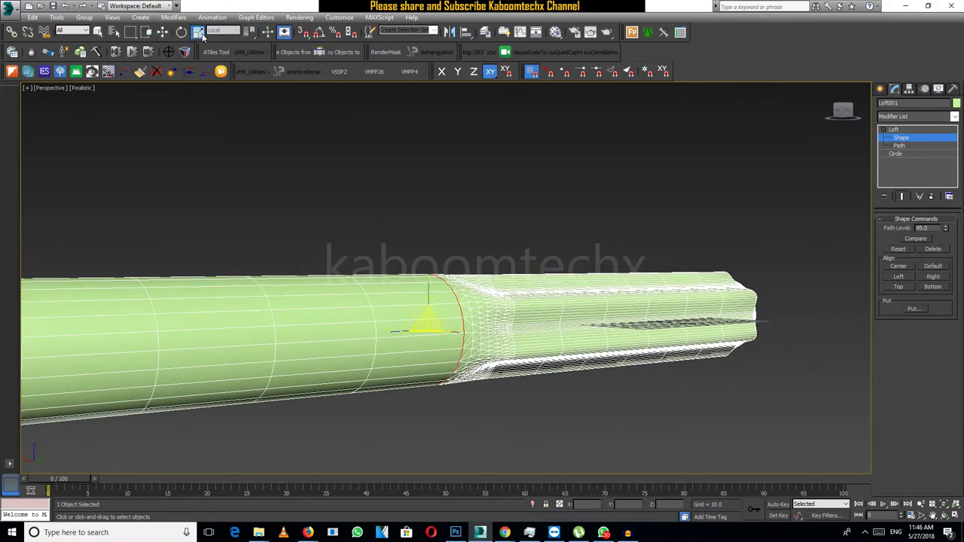
{"action": "left_click_drag", "start_coordinate": [426, 323], "coordinate": [418, 382]}
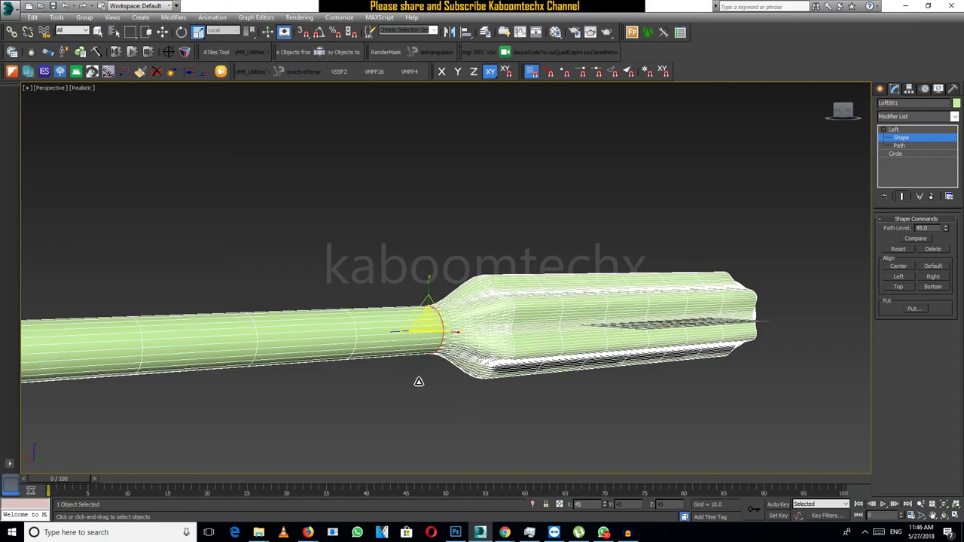
{"action": "mouse_move", "coordinate": [462, 239]}
{"action": "middle_mouse_down", "text": "alt"}
{"action": "mouse_move", "coordinate": [410, 331]}
{"action": "mouse_move", "coordinate": [409, 316]}
{"action": "middle_mouse_up", "text": "alt"}
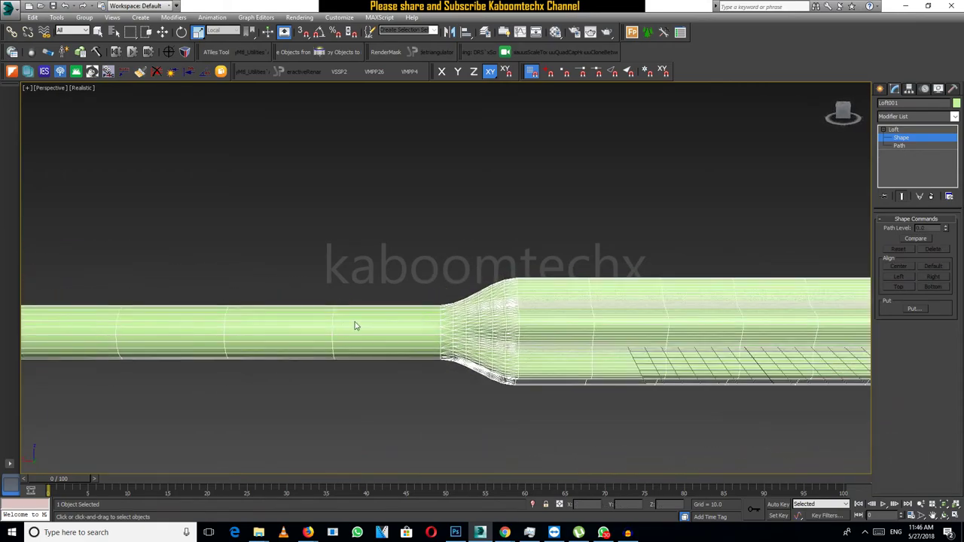
{"action": "mouse_move", "coordinate": [393, 362]}
{"action": "middle_mouse_down", "text": "alt"}
{"action": "mouse_move", "coordinate": [403, 333]}
{"action": "mouse_move", "coordinate": [422, 348]}
{"action": "middle_mouse_up", "text": "alt"}
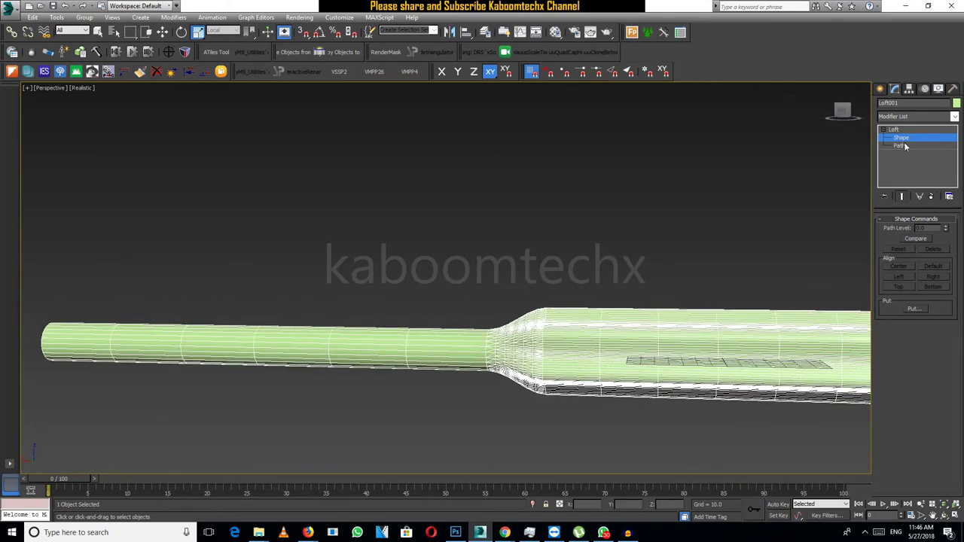
{"action": "middle_click_drag", "start_coordinate": [462, 345], "coordinate": [463, 353], "text": "alt"}
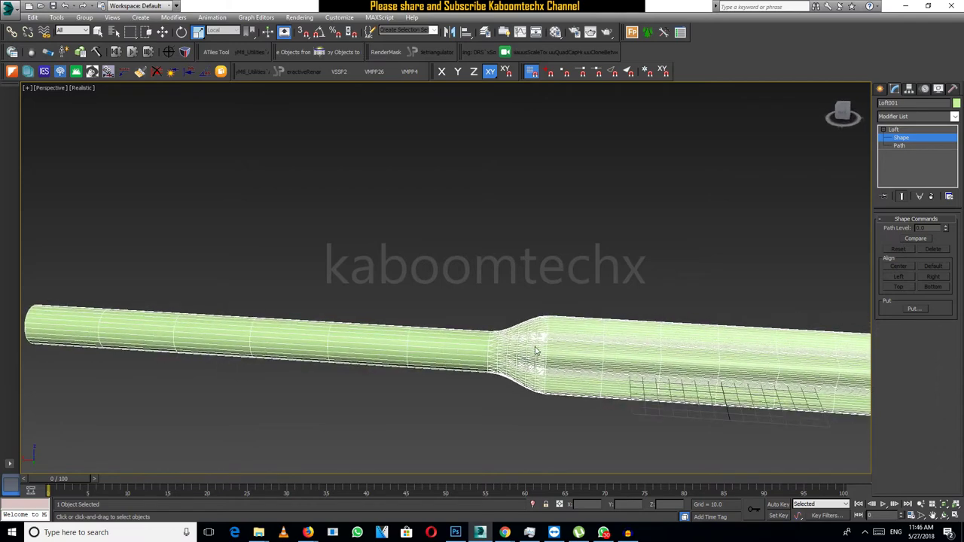
Back at the Loft's top level in wireframe, raise the Path position to 50.904.
{"action": "left_click", "coordinate": [894, 130]}
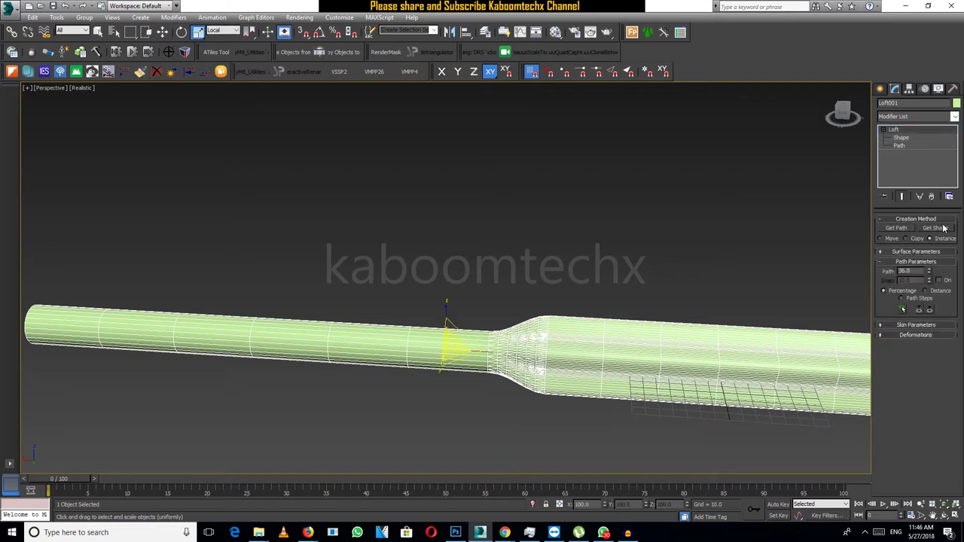
{"action": "key", "text": "F3"}
{"action": "mouse_move", "coordinate": [422, 388]}
{"action": "middle_mouse_down", "text": "alt"}
{"action": "mouse_move", "coordinate": [507, 382]}
{"action": "mouse_move", "coordinate": [870, 294]}
{"action": "middle_mouse_up", "text": "alt"}
{"action": "left_click_drag", "start_coordinate": [930, 273], "coordinate": [933, 249]}
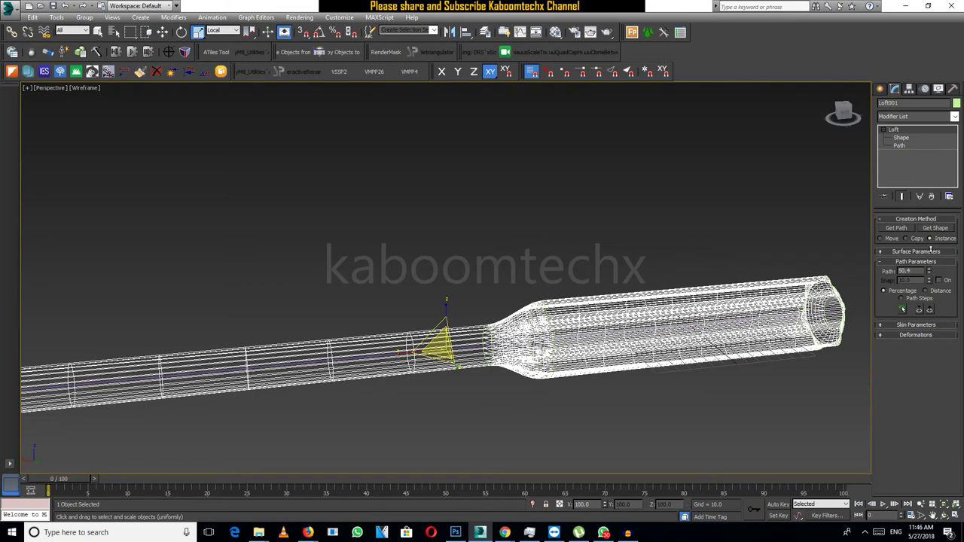
{"action": "scroll", "coordinate": [452, 338], "scroll_direction": "up", "scroll_amount": 2}
{"action": "scroll", "coordinate": [452, 336], "scroll_direction": "up", "scroll_amount": 2}
{"action": "scroll", "coordinate": [453, 334], "scroll_direction": "up", "scroll_amount": 2}
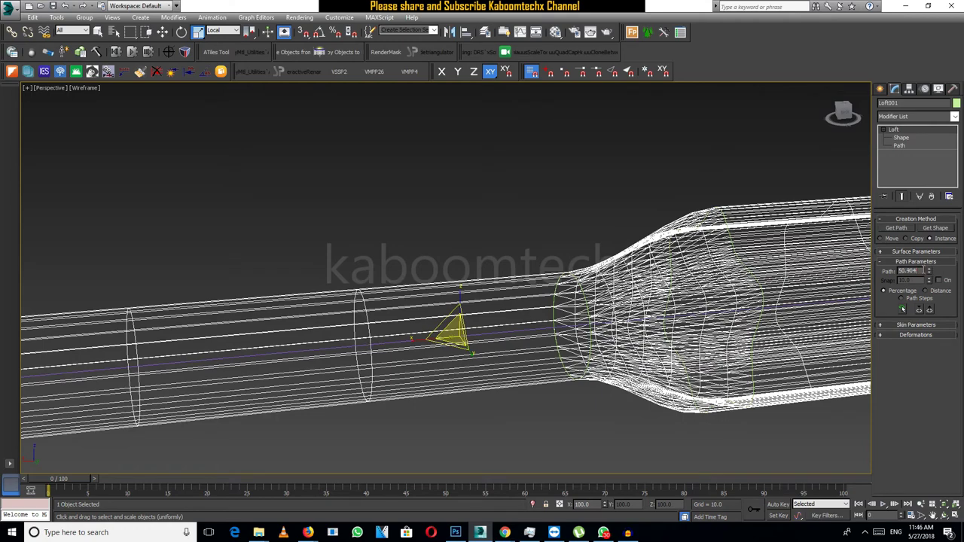
{"action": "scroll", "coordinate": [563, 286], "scroll_direction": "down", "scroll_amount": 2}
{"action": "scroll", "coordinate": [549, 318], "scroll_direction": "down", "scroll_amount": 2}
{"action": "scroll", "coordinate": [525, 327], "scroll_direction": "down", "scroll_amount": 2}
{"action": "scroll", "coordinate": [512, 322], "scroll_direction": "down", "scroll_amount": 1}
{"action": "scroll", "coordinate": [566, 381], "scroll_direction": "up", "scroll_amount": 2}
{"action": "scroll", "coordinate": [572, 376], "scroll_direction": "down", "scroll_amount": 2}
{"action": "scroll", "coordinate": [584, 374], "scroll_direction": "up", "scroll_amount": 1}
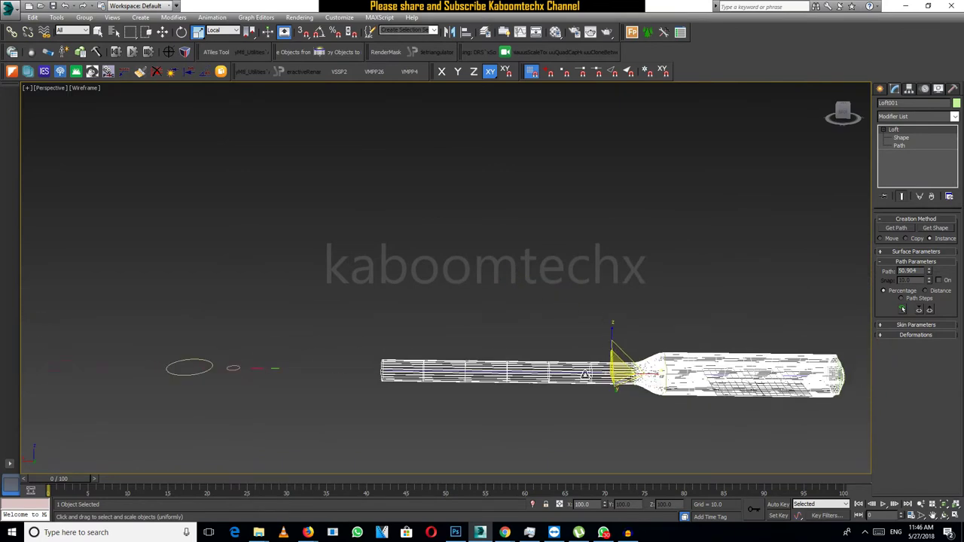
Add the ellipse as a new loft cross-section at path 50.904.
{"action": "left_click", "coordinate": [938, 228]}
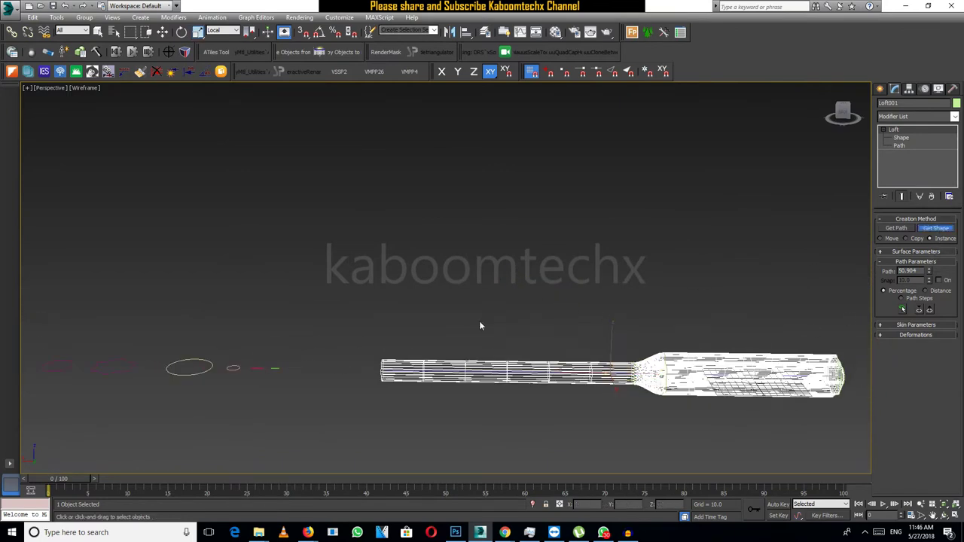
{"action": "left_click", "coordinate": [208, 369]}
{"action": "scroll", "coordinate": [603, 370], "scroll_direction": "up", "scroll_amount": 2}
{"action": "mouse_move", "coordinate": [602, 369]}
{"action": "middle_mouse_down", "text": "alt"}
{"action": "mouse_move", "coordinate": [595, 346]}
{"action": "mouse_move", "coordinate": [579, 383]}
{"action": "middle_mouse_up", "text": "alt"}
{"action": "scroll", "coordinate": [579, 383], "scroll_direction": "up", "scroll_amount": 1}
{"action": "scroll", "coordinate": [578, 383], "scroll_direction": "up", "scroll_amount": 2}
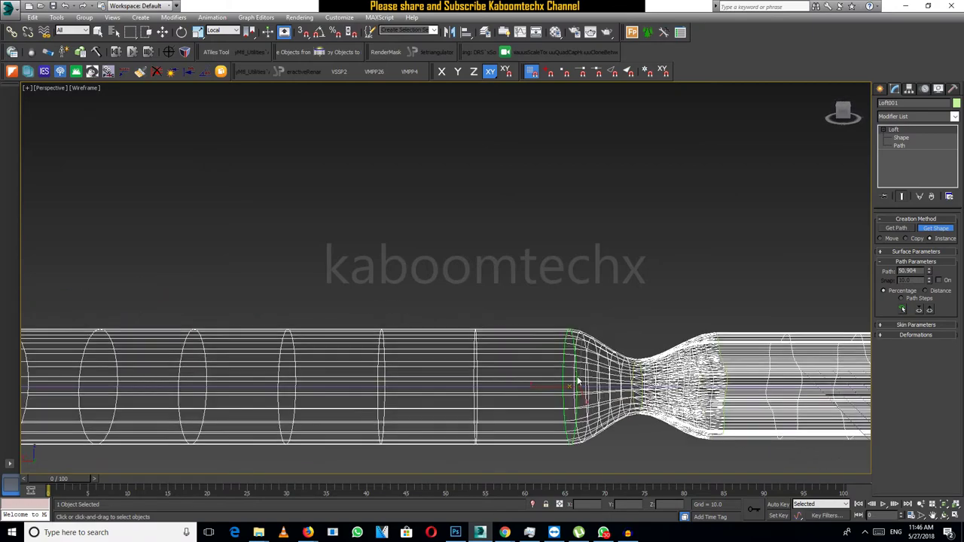
{"action": "scroll", "coordinate": [577, 383], "scroll_direction": "down", "scroll_amount": 1}
{"action": "scroll", "coordinate": [575, 385], "scroll_direction": "down", "scroll_amount": 1}
{"action": "scroll", "coordinate": [570, 381], "scroll_direction": "down", "scroll_amount": 1}
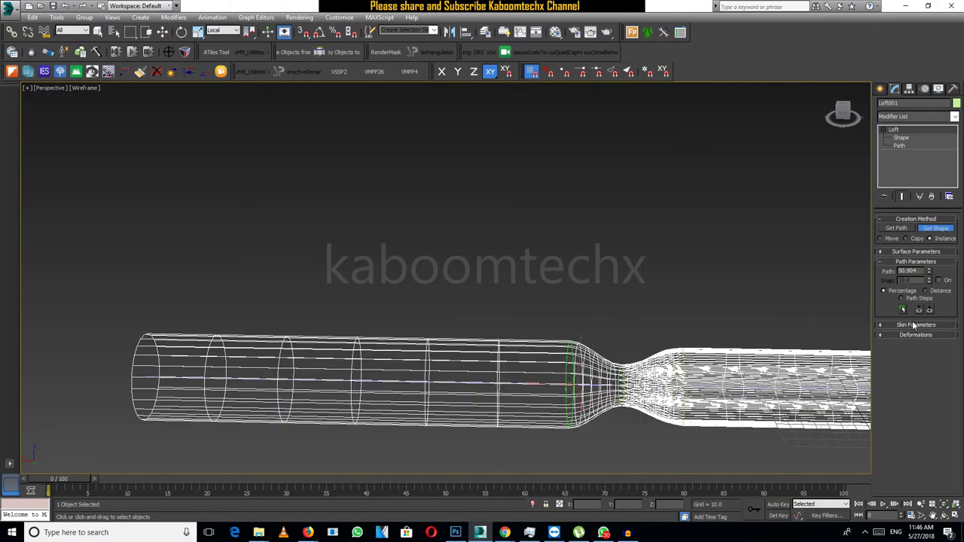
Readjust the loft's Path position to 51.578 in Path Parameters.
{"action": "left_click", "coordinate": [923, 261]}
{"action": "left_click_drag", "start_coordinate": [923, 261], "coordinate": [934, 282]}
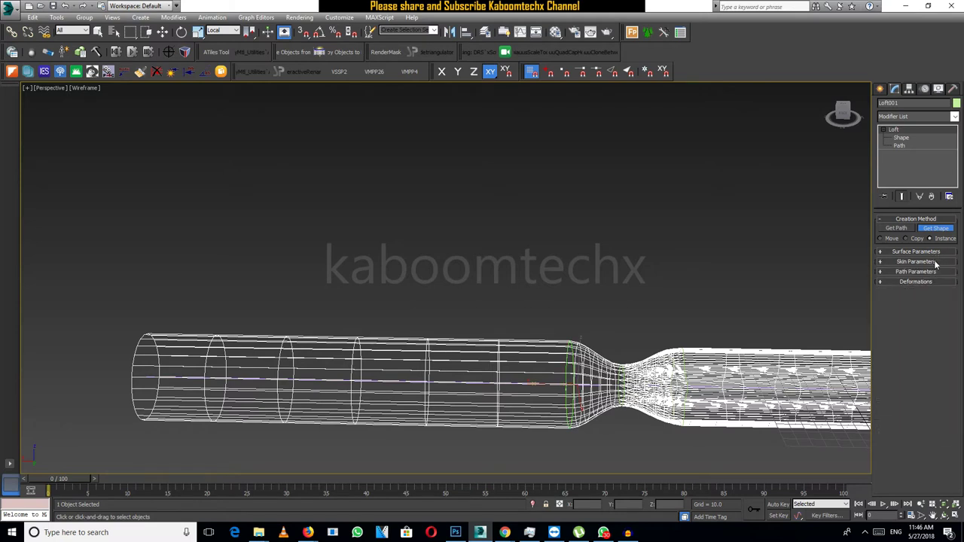
{"action": "left_click", "coordinate": [929, 274]}
{"action": "left_click_drag", "start_coordinate": [930, 285], "coordinate": [929, 290]}
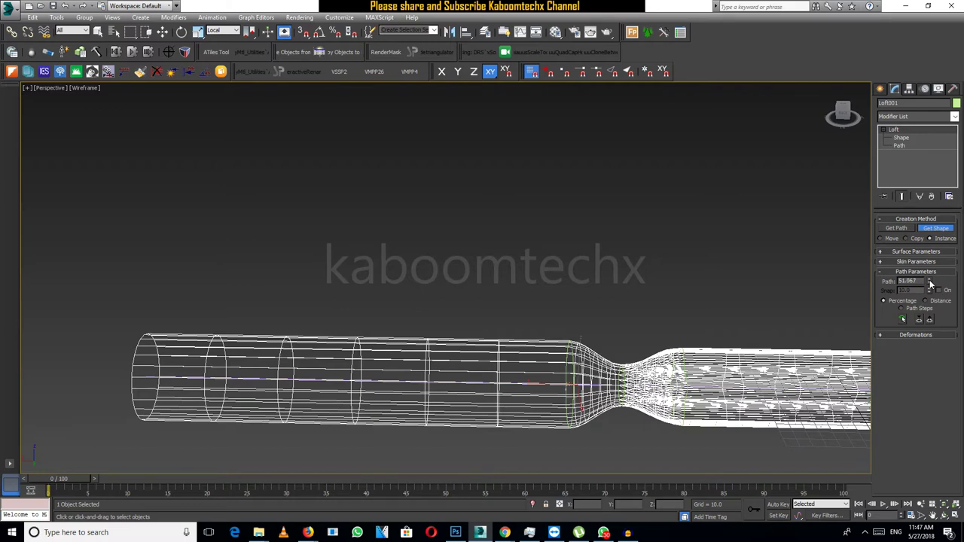
{"action": "middle_click_drag", "start_coordinate": [727, 351], "coordinate": [704, 357], "text": "alt"}
{"action": "scroll", "coordinate": [673, 360], "scroll_direction": "down", "scroll_amount": 3}
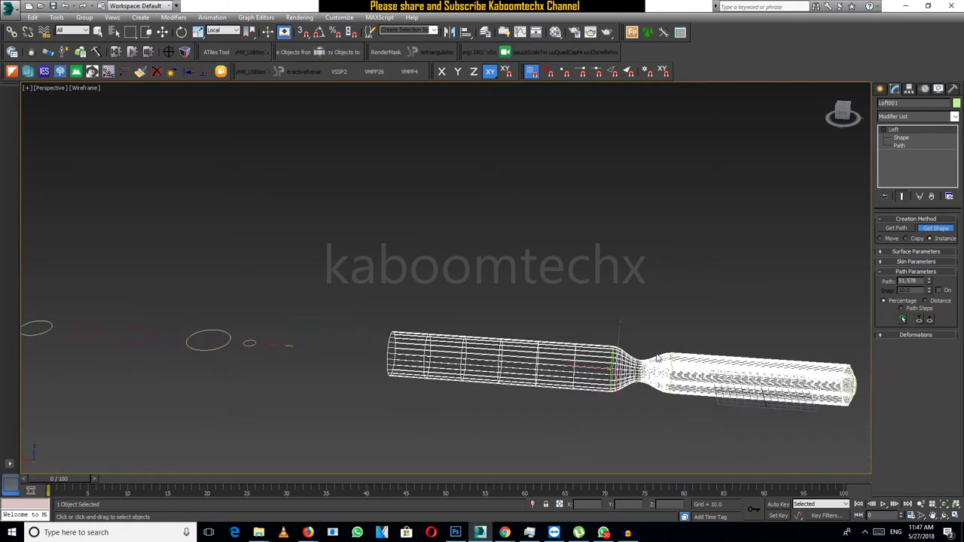
{"action": "scroll", "coordinate": [607, 369], "scroll_direction": "up", "scroll_amount": 3}
View the tube side-on with solid realistic shading.
{"action": "middle_click_drag", "start_coordinate": [825, 277], "coordinate": [858, 264], "text": "alt"}
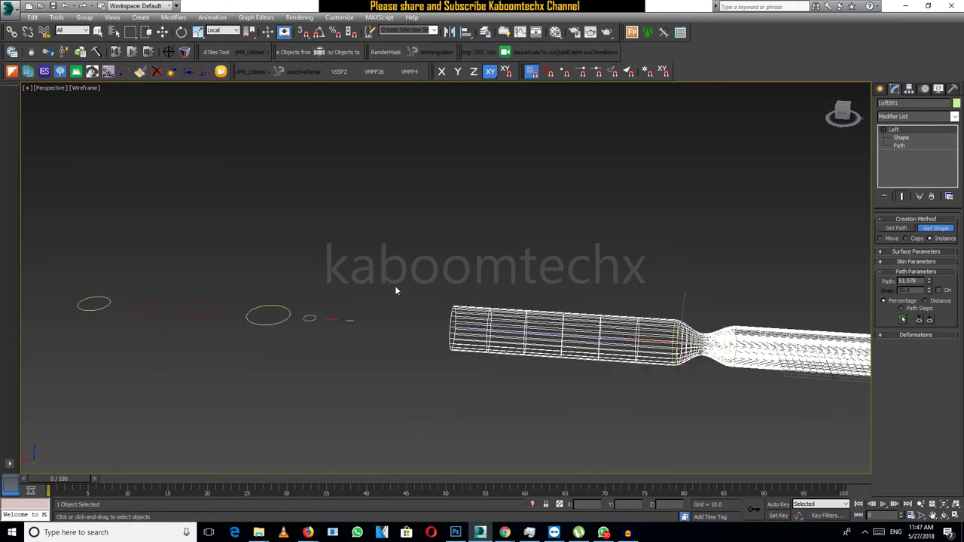
{"action": "mouse_move", "coordinate": [601, 336]}
{"action": "middle_mouse_down", "text": "alt"}
{"action": "mouse_move", "coordinate": [699, 316]}
{"action": "mouse_move", "coordinate": [646, 334]}
{"action": "mouse_move", "coordinate": [687, 337]}
{"action": "middle_mouse_up", "text": "alt"}
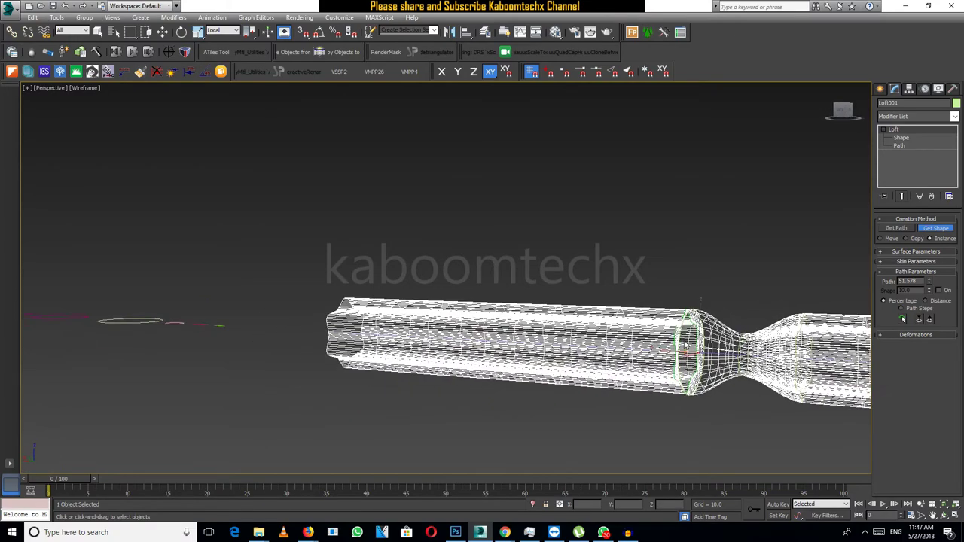
{"action": "mouse_move", "coordinate": [686, 338]}
{"action": "middle_mouse_down", "text": "alt"}
{"action": "mouse_move", "coordinate": [719, 331]}
{"action": "mouse_move", "coordinate": [666, 320]}
{"action": "middle_mouse_up", "text": "alt"}
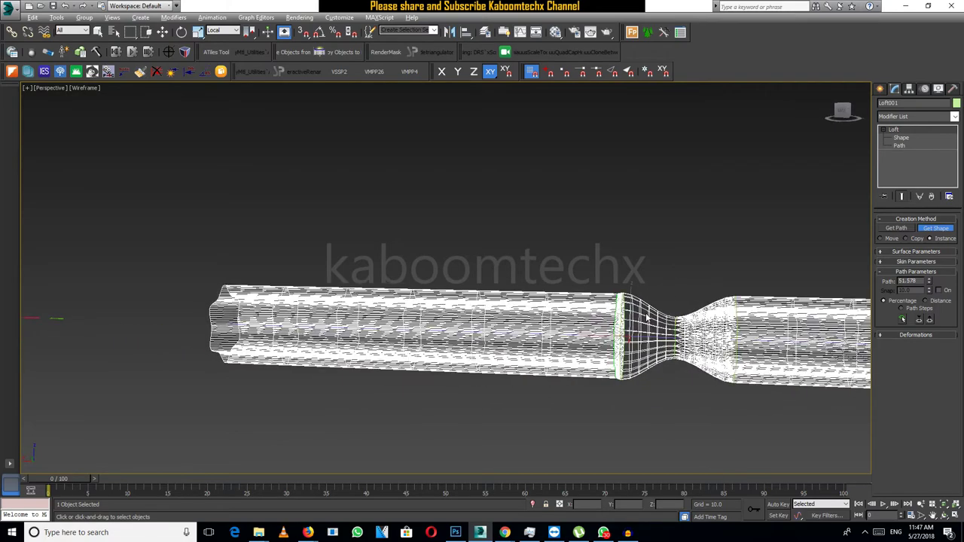
{"action": "middle_click_drag", "start_coordinate": [571, 295], "coordinate": [602, 314], "text": "alt"}
{"action": "key", "text": "F3"}
{"action": "middle_click_drag", "start_coordinate": [678, 350], "coordinate": [629, 294], "text": "alt"}
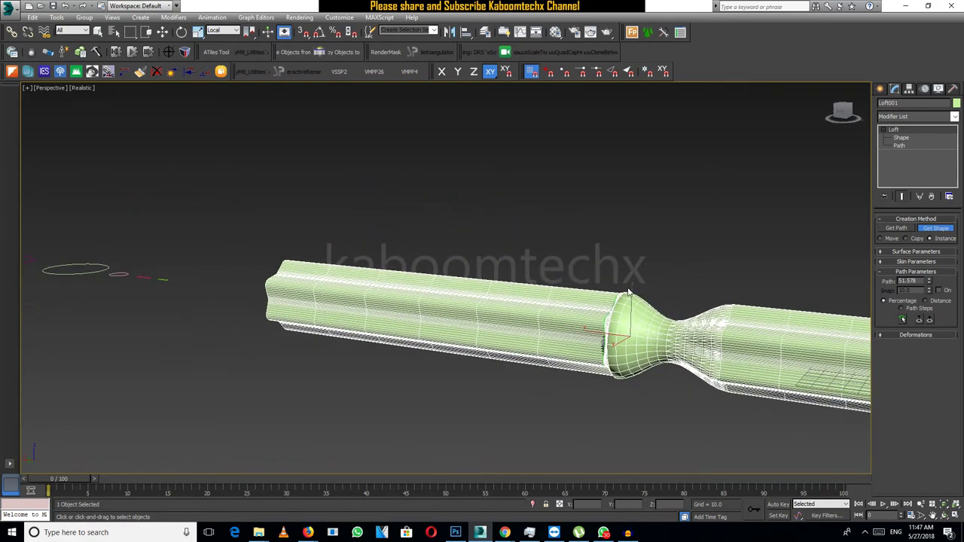
Resize the circle cross-section at the bulge with Select and Scale.
{"action": "left_click", "coordinate": [901, 138]}
{"action": "left_click", "coordinate": [614, 317]}
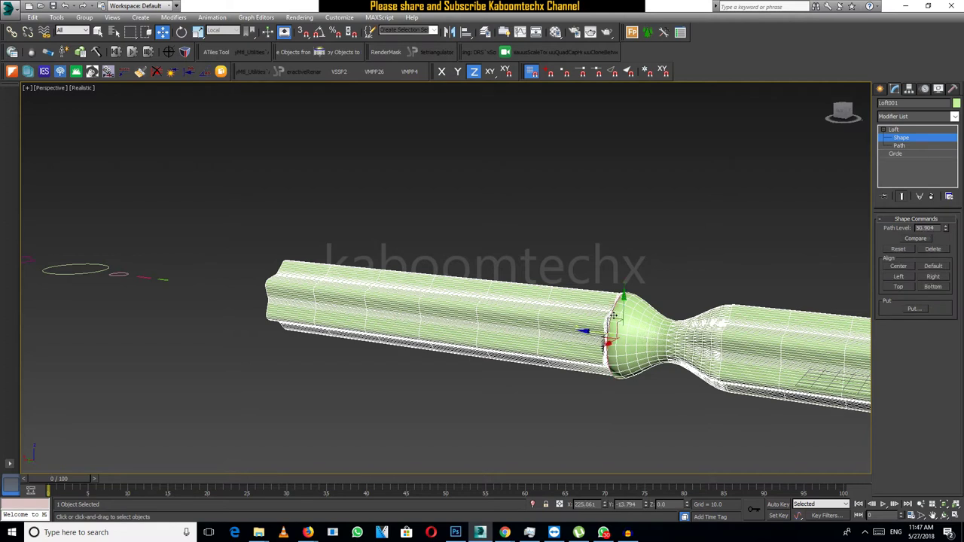
{"action": "left_click", "coordinate": [198, 31]}
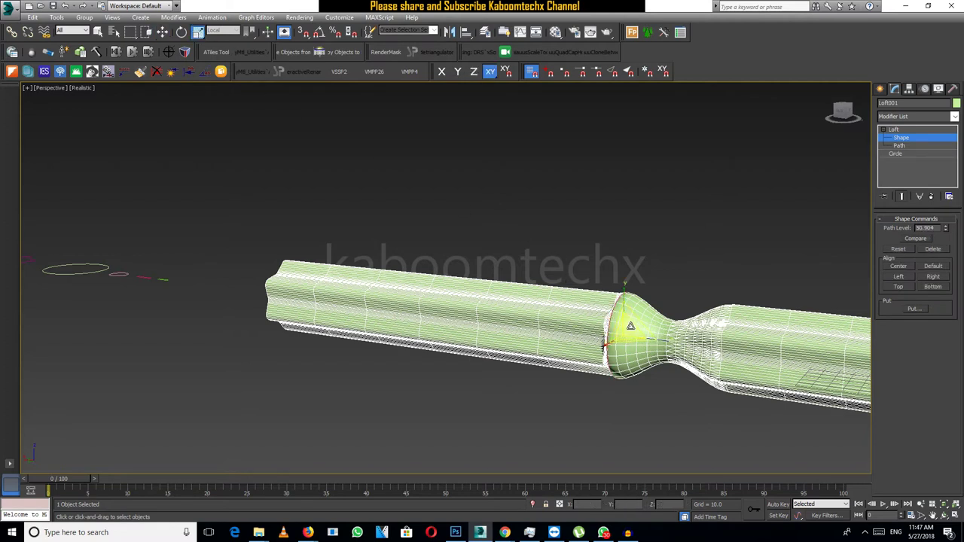
{"action": "left_click_drag", "start_coordinate": [633, 335], "coordinate": [635, 338]}
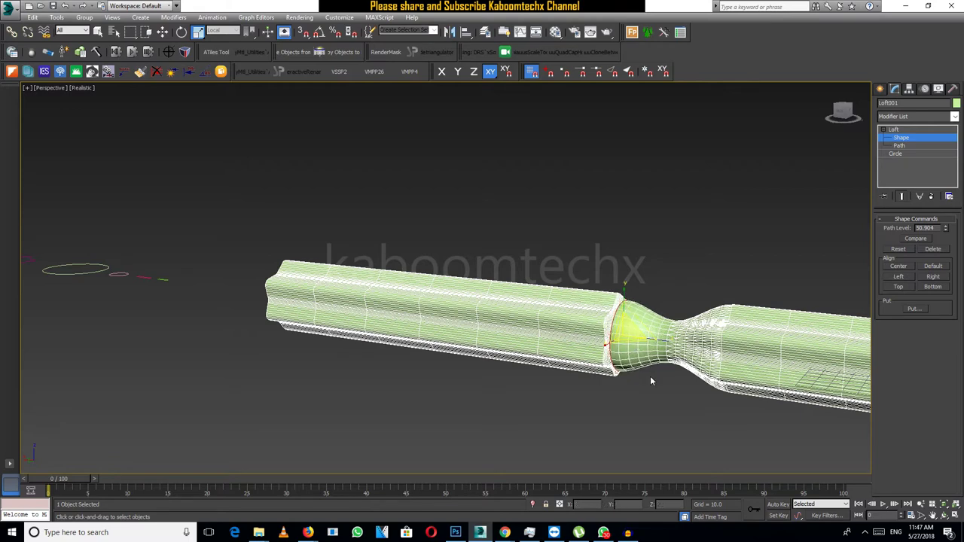
{"action": "middle_click_drag", "start_coordinate": [652, 381], "coordinate": [669, 366], "text": "alt"}
Slide the circle cross-section along the path to about Path Level 42.8 at the neck.
{"action": "left_click", "coordinate": [681, 348]}
{"action": "type", "text": "45"}
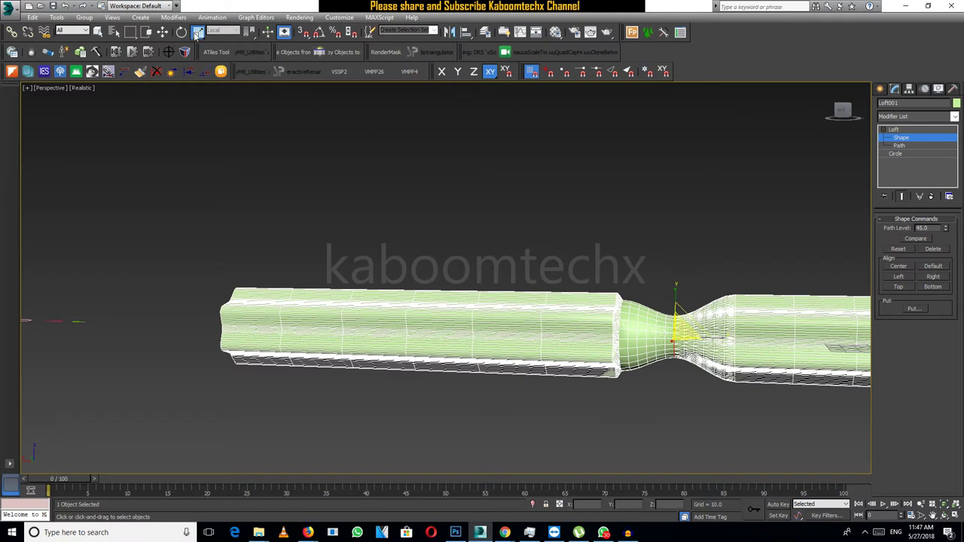
{"action": "left_click", "coordinate": [181, 31]}
{"action": "key", "text": "w"}
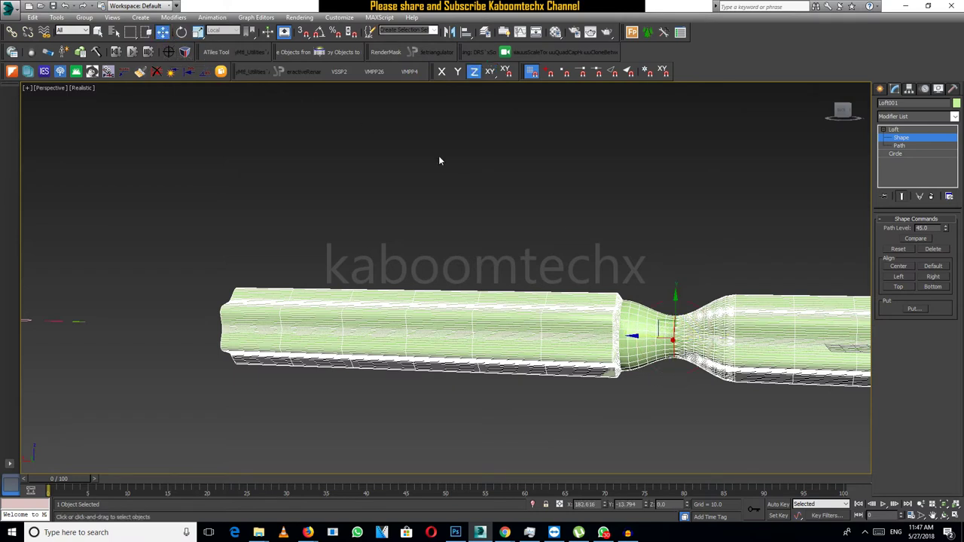
{"action": "mouse_move", "coordinate": [640, 336]}
{"action": "left_mouse_down"}
{"action": "mouse_move", "coordinate": [661, 341]}
{"action": "mouse_move", "coordinate": [642, 333]}
{"action": "left_mouse_up"}
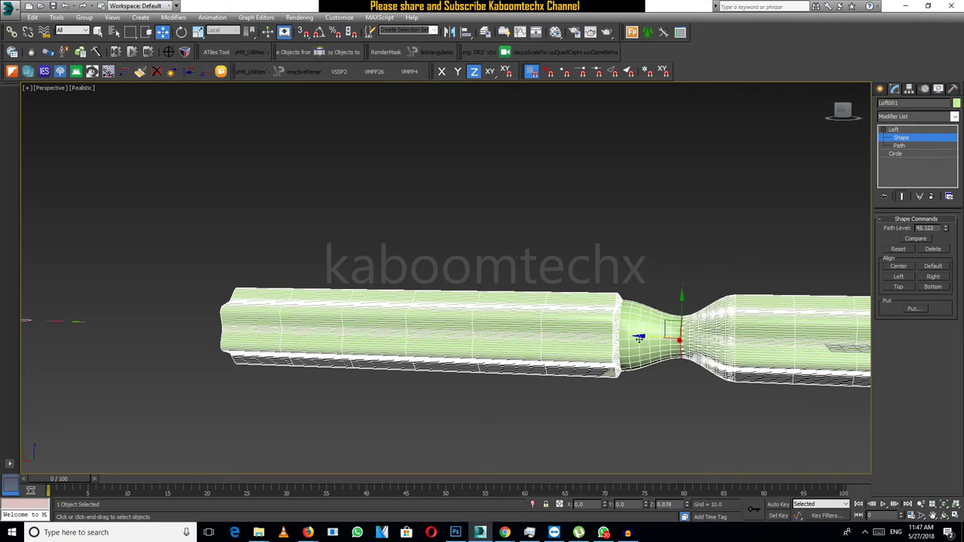
{"action": "left_click", "coordinate": [653, 285]}
{"action": "middle_click_drag", "start_coordinate": [653, 284], "coordinate": [710, 358], "text": "alt"}
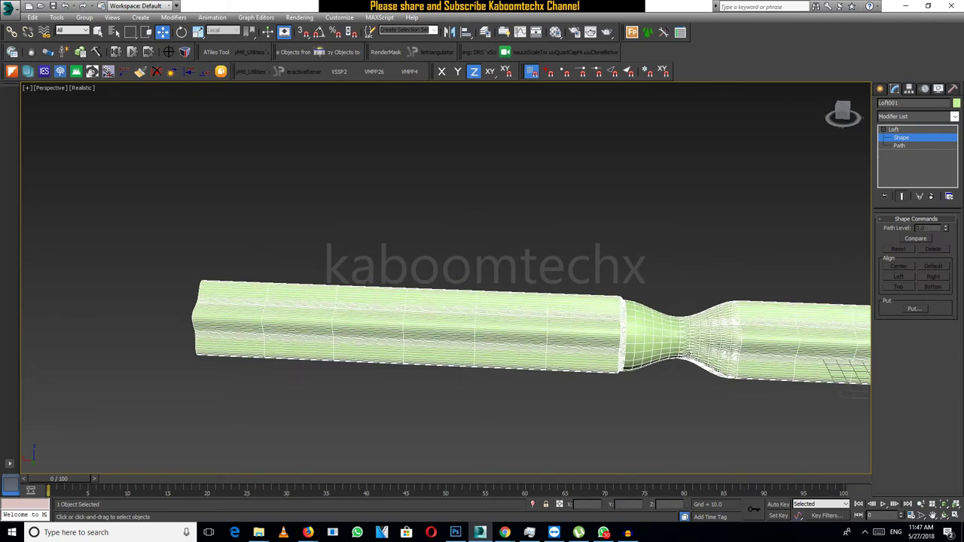
Exit Shape editing and reselect the loft tube.
{"action": "left_click", "coordinate": [894, 130]}
{"action": "left_click", "coordinate": [711, 215]}
{"action": "mouse_move", "coordinate": [711, 215]}
{"action": "middle_mouse_down", "text": "alt"}
{"action": "mouse_move", "coordinate": [684, 286]}
{"action": "mouse_move", "coordinate": [660, 315]}
{"action": "mouse_move", "coordinate": [648, 312]}
{"action": "mouse_move", "coordinate": [727, 386]}
{"action": "mouse_move", "coordinate": [472, 280]}
{"action": "mouse_move", "coordinate": [465, 298]}
{"action": "mouse_move", "coordinate": [420, 265]}
{"action": "mouse_move", "coordinate": [466, 282]}
{"action": "mouse_move", "coordinate": [473, 307]}
{"action": "middle_mouse_up", "text": "alt"}
{"action": "left_click", "coordinate": [458, 314]}
{"action": "left_click", "coordinate": [538, 322]}
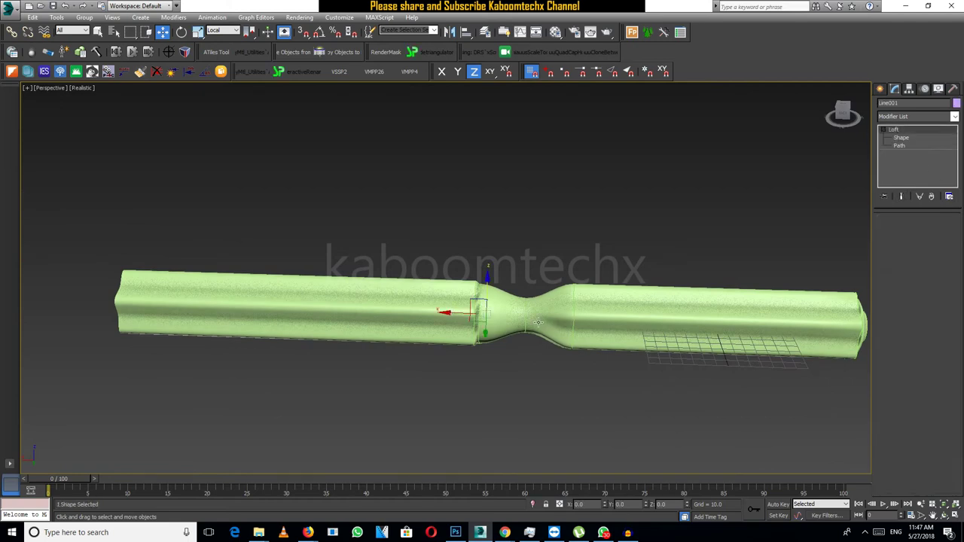
{"action": "left_click", "coordinate": [901, 138]}
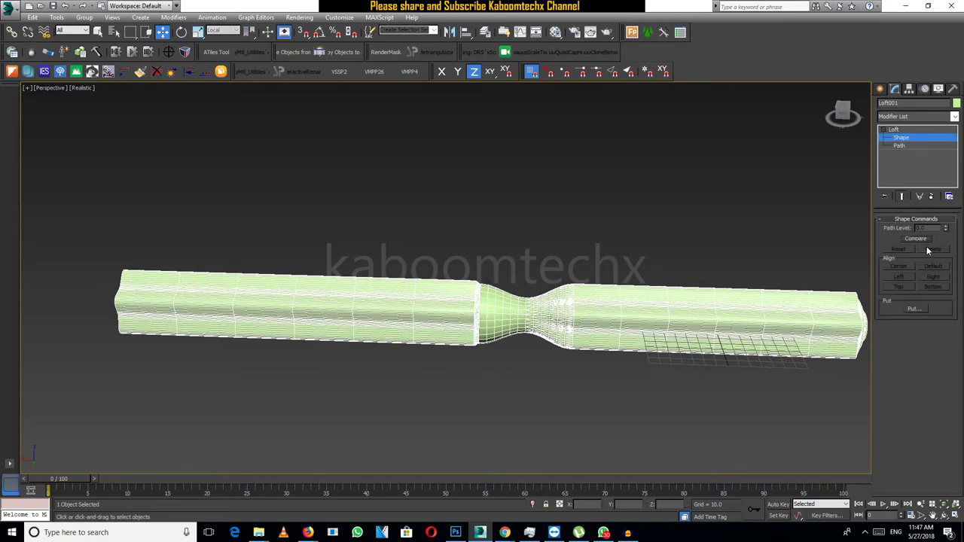
{"action": "left_click", "coordinate": [903, 138]}
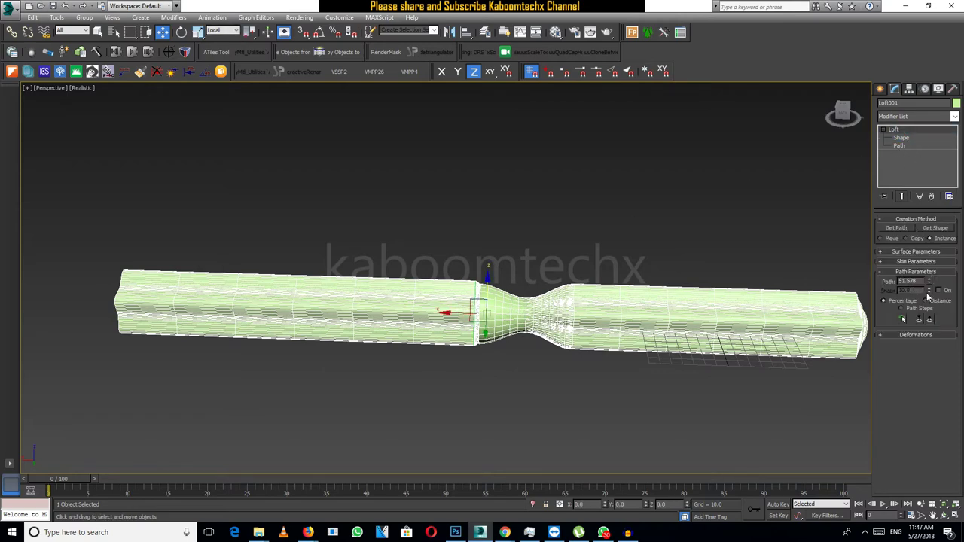
In wireframe, set the loft's Path position to 60.113.
{"action": "key", "text": "F3"}
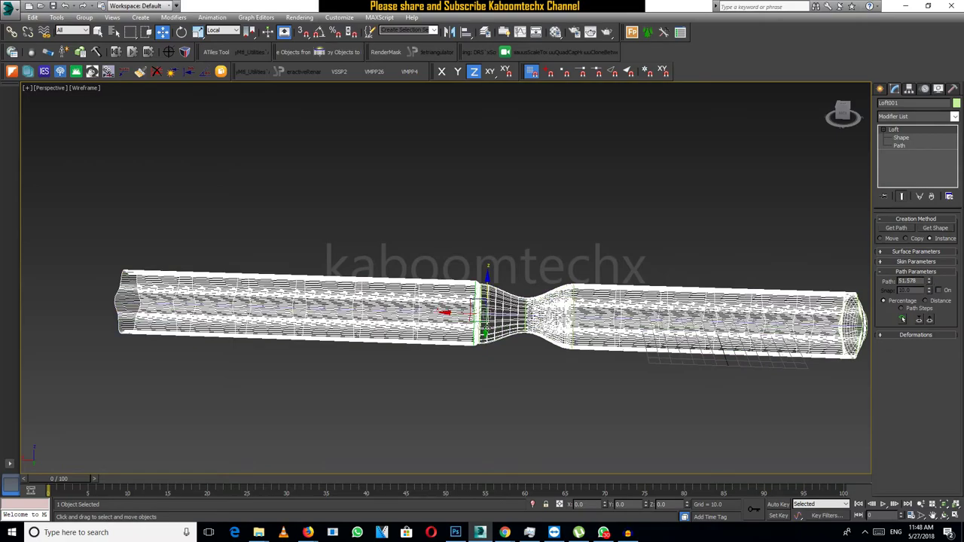
{"action": "scroll", "coordinate": [474, 301], "scroll_direction": "up", "scroll_amount": 5}
{"action": "middle_click_drag", "start_coordinate": [475, 302], "coordinate": [528, 286], "text": "alt"}
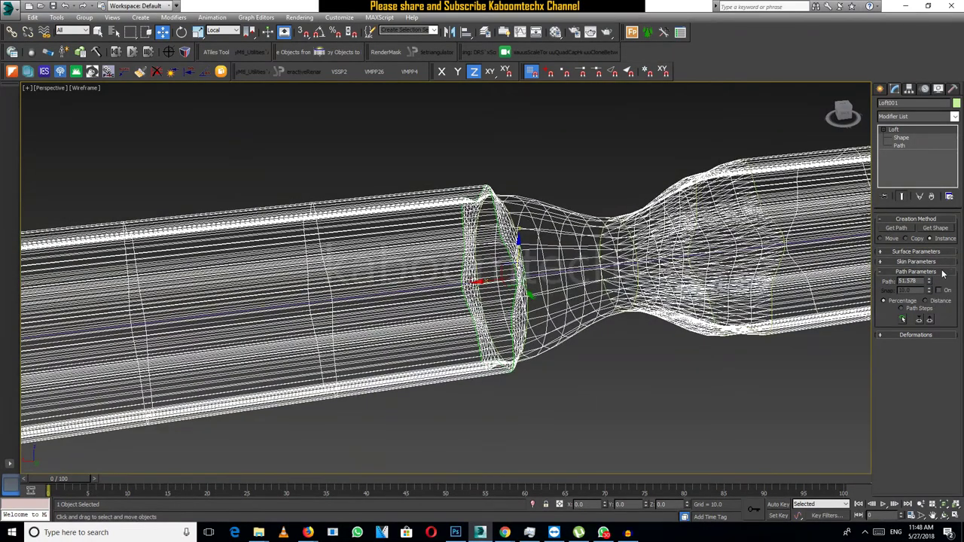
{"action": "left_click_drag", "start_coordinate": [930, 281], "coordinate": [929, 282]}
{"action": "scroll", "coordinate": [494, 301], "scroll_direction": "down", "scroll_amount": 2}
{"action": "scroll", "coordinate": [497, 304], "scroll_direction": "down", "scroll_amount": 2}
{"action": "scroll", "coordinate": [503, 309], "scroll_direction": "down", "scroll_amount": 3}
{"action": "scroll", "coordinate": [506, 311], "scroll_direction": "down", "scroll_amount": 1}
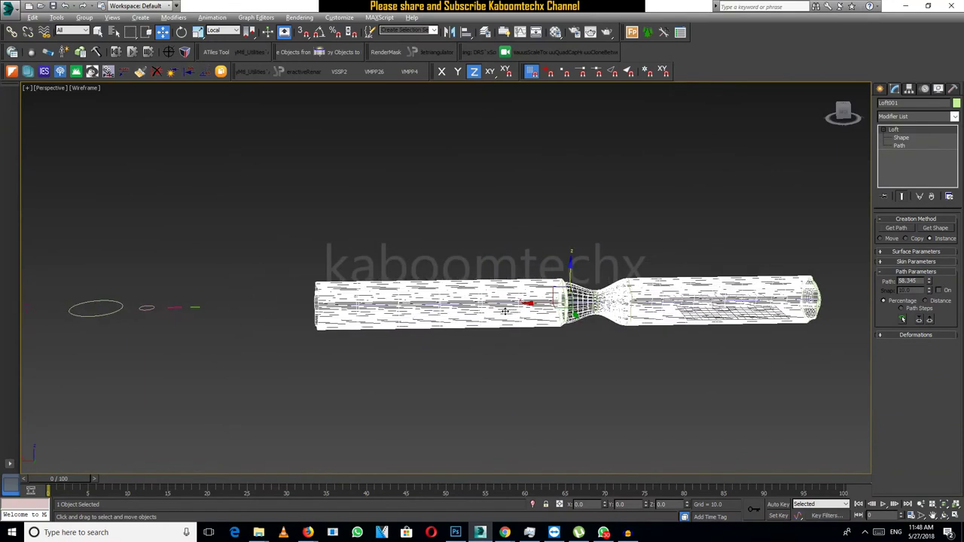
{"action": "middle_click_drag", "start_coordinate": [504, 311], "coordinate": [499, 319], "text": "alt"}
Add the small circle as the shaft cross-section with Get Shape.
{"action": "left_click", "coordinate": [940, 230]}
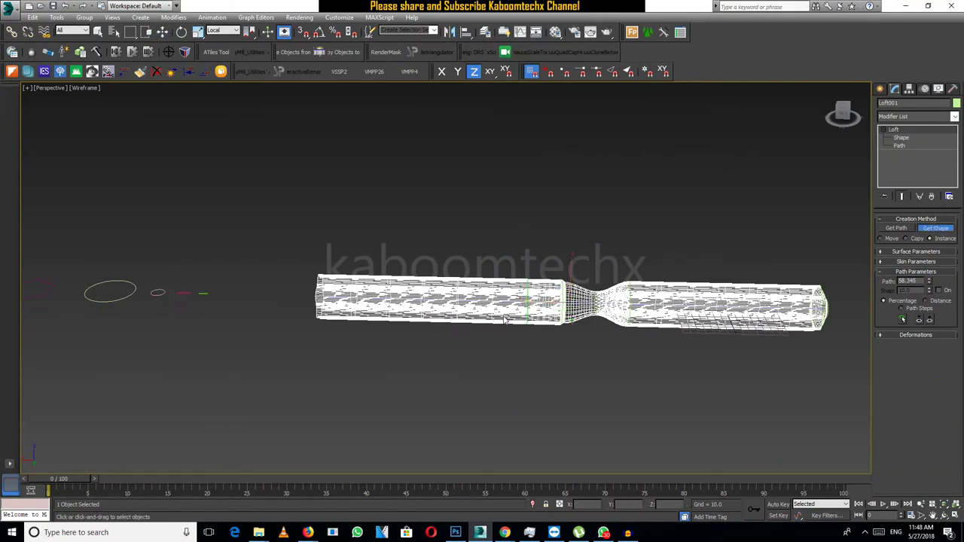
{"action": "middle_click_drag", "start_coordinate": [491, 319], "coordinate": [526, 319], "text": "alt"}
{"action": "scroll", "coordinate": [536, 314], "scroll_direction": "up", "scroll_amount": 3}
{"action": "scroll", "coordinate": [539, 313], "scroll_direction": "up", "scroll_amount": 3}
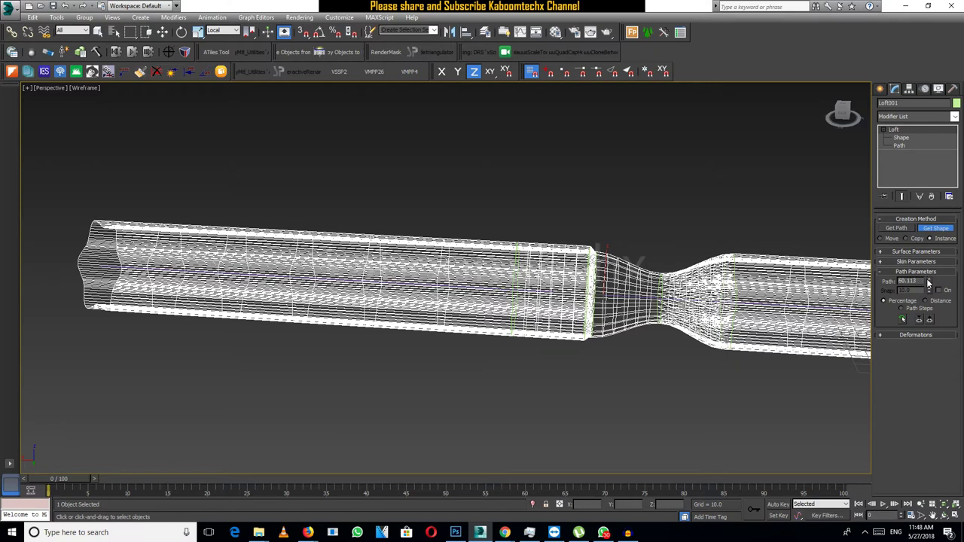
{"action": "scroll", "coordinate": [582, 291], "scroll_direction": "down", "scroll_amount": 5}
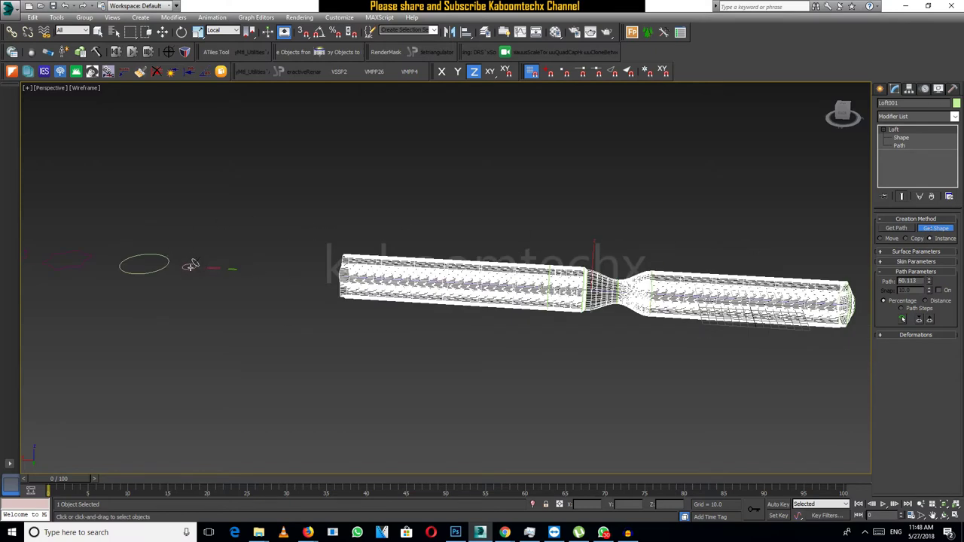
{"action": "left_click", "coordinate": [191, 266]}
{"action": "mouse_move", "coordinate": [502, 319]}
{"action": "middle_mouse_down", "text": "alt"}
{"action": "mouse_move", "coordinate": [532, 309]}
{"action": "mouse_move", "coordinate": [450, 305]}
{"action": "mouse_move", "coordinate": [526, 303]}
{"action": "middle_mouse_up", "text": "alt"}
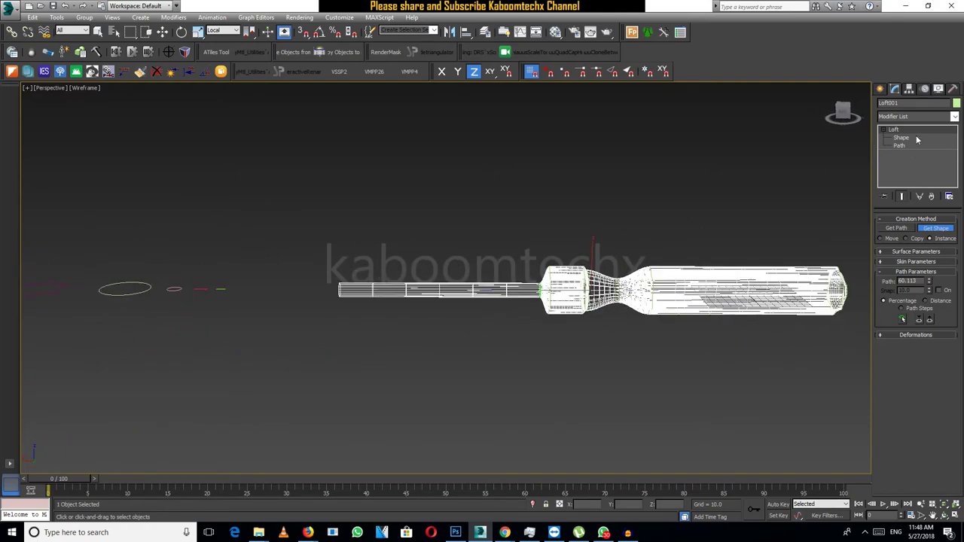
Deselect the screwdriver, show it with realistic shading and orbit to an angled view.
{"action": "left_click", "coordinate": [880, 89]}
{"action": "left_click", "coordinate": [647, 226]}
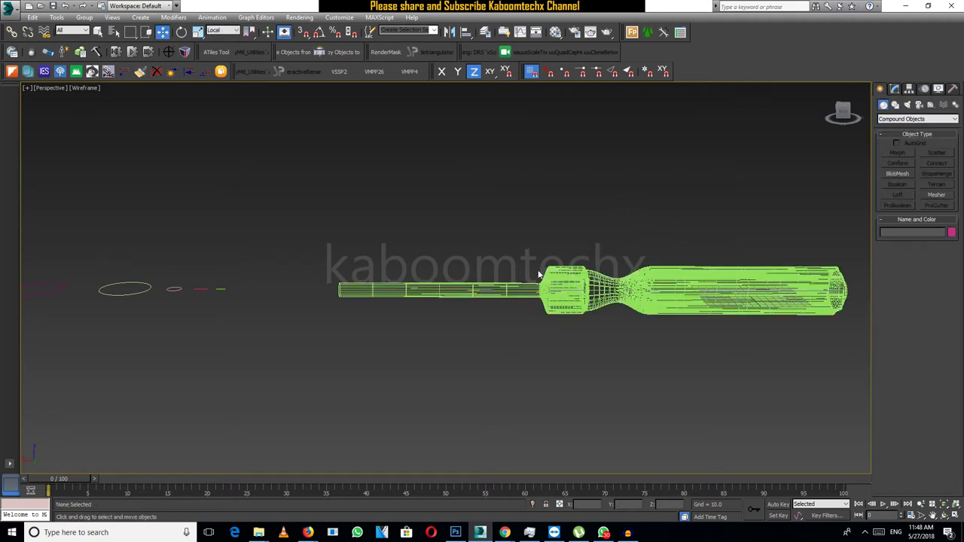
{"action": "key", "text": "F3"}
{"action": "mouse_move", "coordinate": [545, 311]}
{"action": "middle_mouse_down", "text": "alt"}
{"action": "mouse_move", "coordinate": [615, 304]}
{"action": "mouse_move", "coordinate": [558, 320]}
{"action": "middle_mouse_up", "text": "alt"}
{"action": "scroll", "coordinate": [527, 270], "scroll_direction": "up", "scroll_amount": 4}
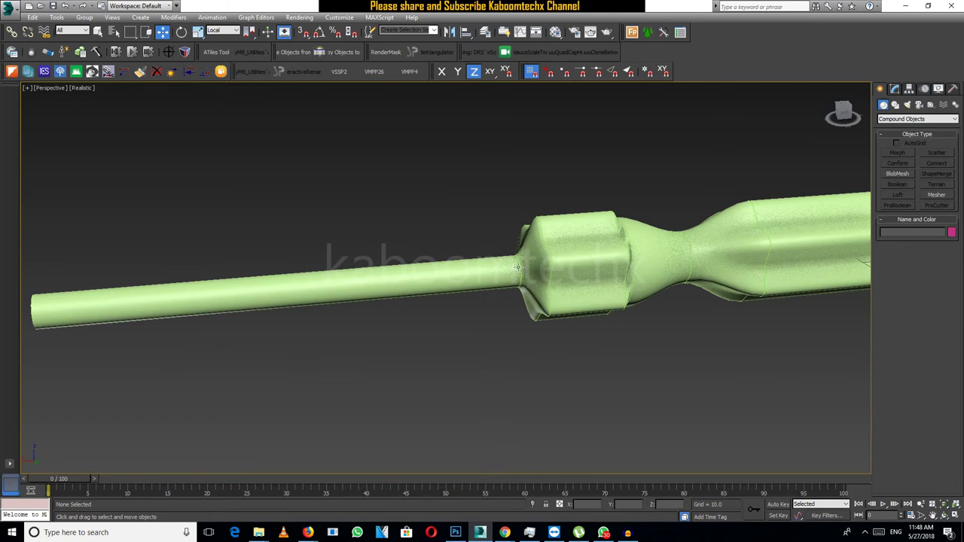
Slide the loft's cross-section where the shaft meets the head along the path.
{"action": "left_click", "coordinate": [518, 267]}
{"action": "left_click", "coordinate": [895, 89]}
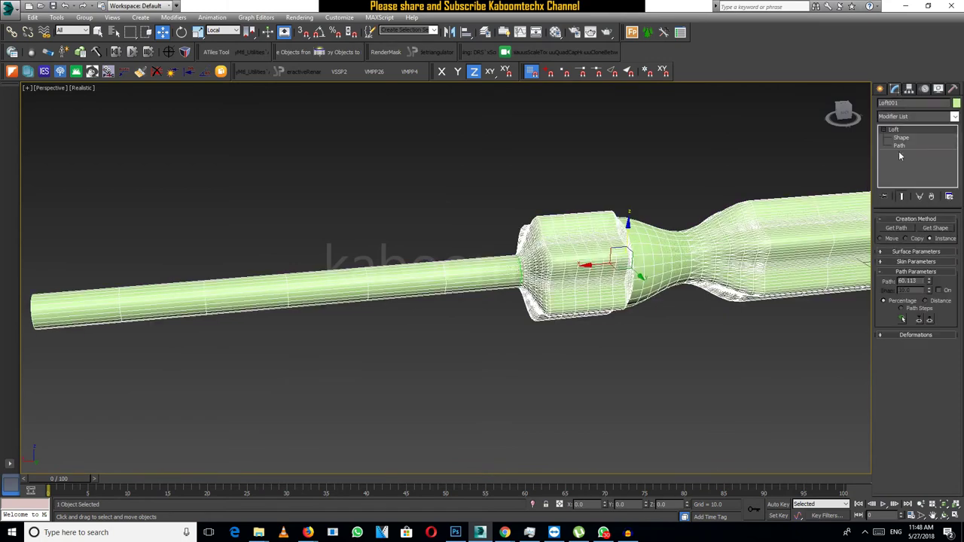
{"action": "left_click", "coordinate": [900, 138]}
{"action": "left_click", "coordinate": [518, 267]}
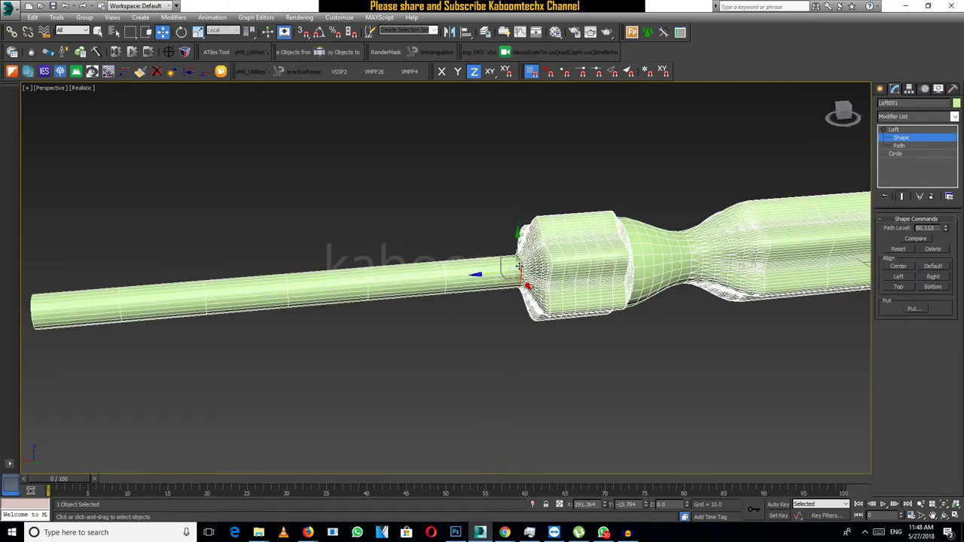
{"action": "left_click_drag", "start_coordinate": [499, 278], "coordinate": [510, 281]}
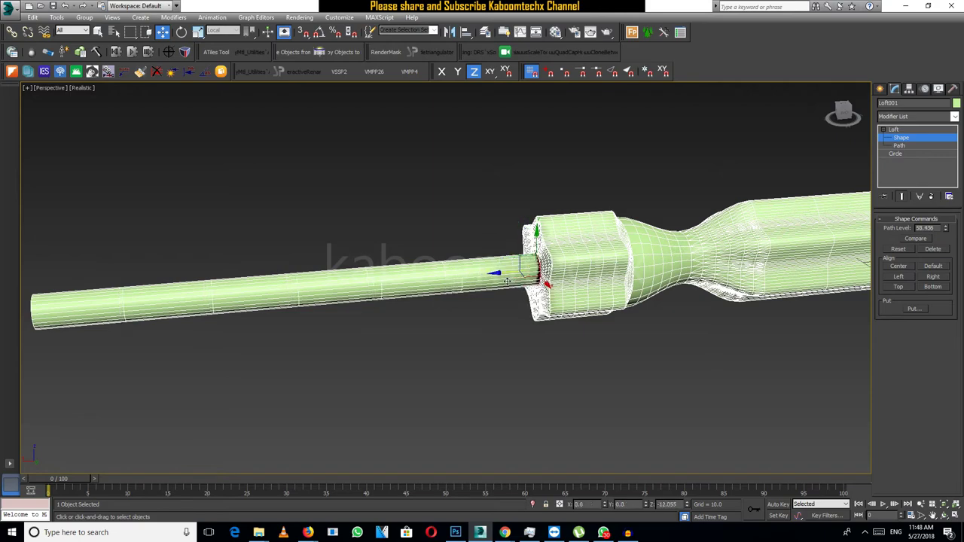
{"action": "mouse_move", "coordinate": [507, 281]}
{"action": "middle_mouse_down", "text": "alt"}
{"action": "mouse_move", "coordinate": [539, 276]}
{"action": "mouse_move", "coordinate": [505, 199]}
{"action": "middle_mouse_up", "text": "alt"}
{"action": "left_click", "coordinate": [505, 198]}
{"action": "left_click", "coordinate": [828, 87]}
{"action": "left_click", "coordinate": [894, 129]}
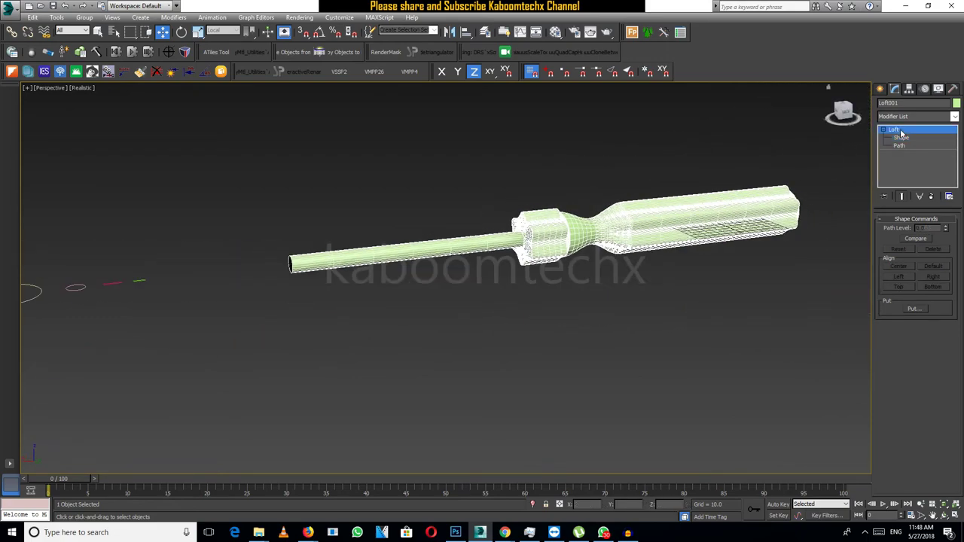
Reselect the loft and orbit and zoom close on the shaft and head.
{"action": "left_click", "coordinate": [881, 88]}
{"action": "left_click", "coordinate": [708, 163]}
{"action": "mouse_move", "coordinate": [708, 164]}
{"action": "middle_mouse_down", "text": "alt"}
{"action": "mouse_move", "coordinate": [588, 239]}
{"action": "mouse_move", "coordinate": [666, 271]}
{"action": "mouse_move", "coordinate": [529, 237]}
{"action": "mouse_move", "coordinate": [349, 249]}
{"action": "mouse_move", "coordinate": [519, 253]}
{"action": "mouse_move", "coordinate": [461, 241]}
{"action": "middle_mouse_up", "text": "alt"}
{"action": "left_click", "coordinate": [461, 242]}
{"action": "mouse_move", "coordinate": [526, 264]}
{"action": "middle_mouse_down", "text": "alt"}
{"action": "mouse_move", "coordinate": [515, 259]}
{"action": "mouse_move", "coordinate": [527, 237]}
{"action": "mouse_move", "coordinate": [456, 261]}
{"action": "middle_mouse_up", "text": "alt"}
{"action": "scroll", "coordinate": [528, 237], "scroll_direction": "up", "scroll_amount": 4}
{"action": "mouse_move", "coordinate": [233, 291]}
{"action": "middle_mouse_down"}
{"action": "mouse_move", "coordinate": [495, 265]}
{"action": "mouse_move", "coordinate": [608, 241]}
{"action": "middle_mouse_up"}
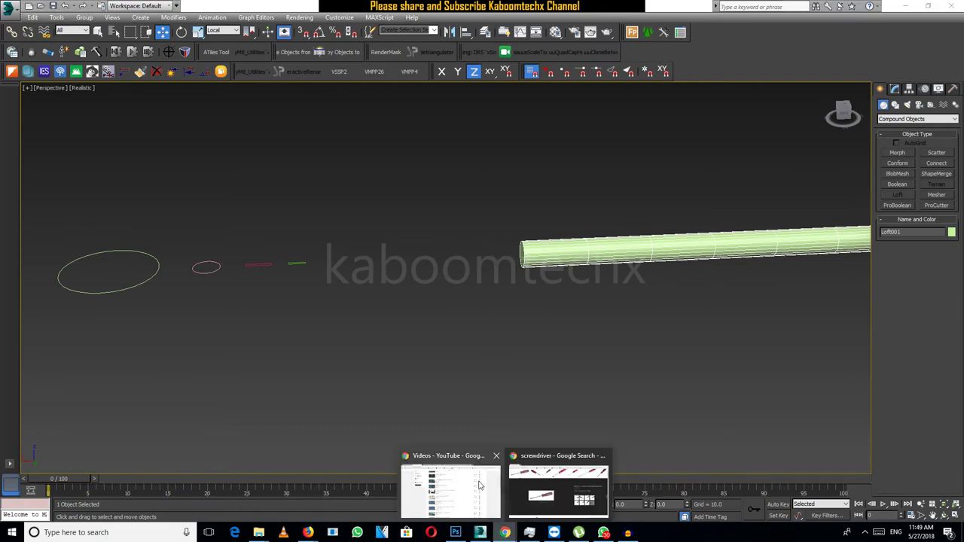
Check the screwdriver reference images in Chrome, then return to the 3ds Max scene.
{"action": "mouse_move", "coordinate": [504, 533]}
{"action": "left_click", "coordinate": [561, 482]}
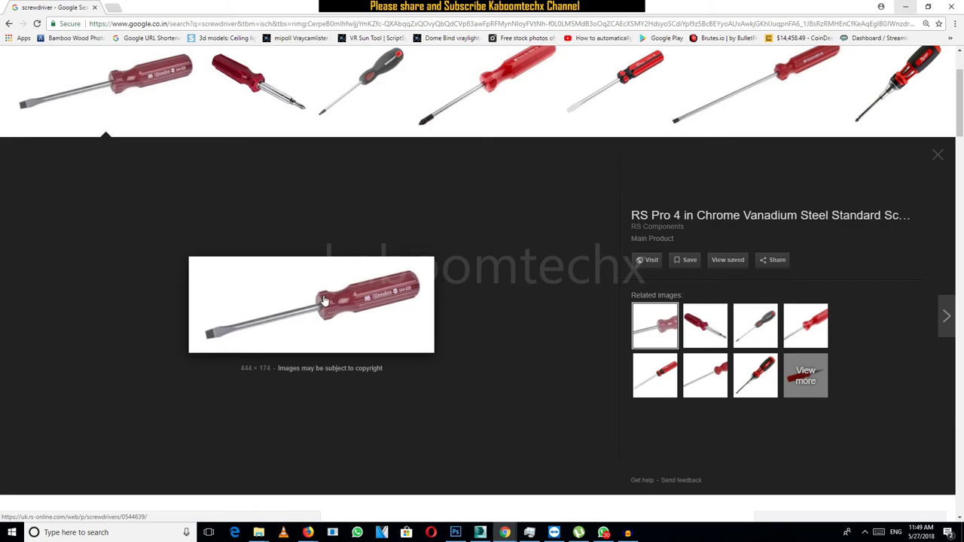
{"action": "left_click", "coordinate": [905, 7]}
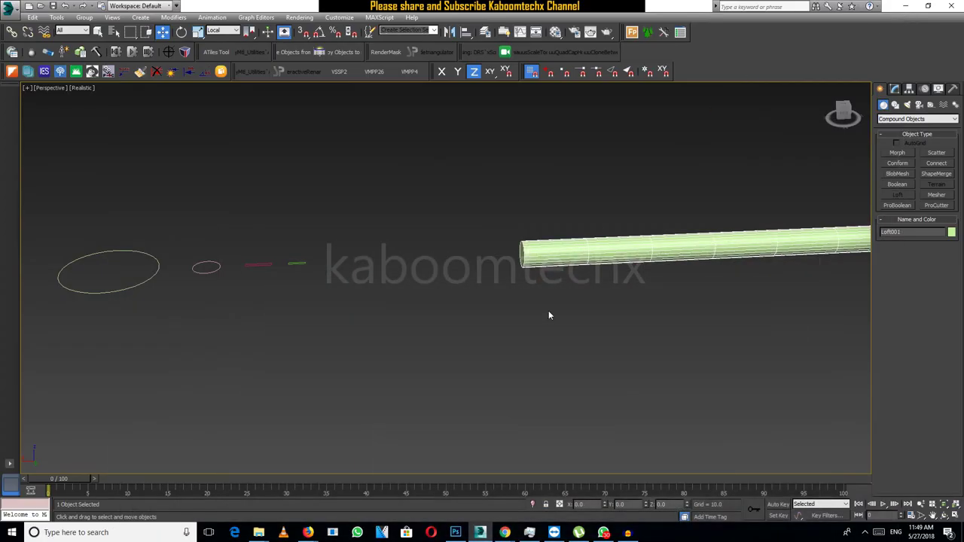
{"action": "scroll", "coordinate": [548, 311], "scroll_direction": "down", "scroll_amount": 1}
{"action": "scroll", "coordinate": [555, 322], "scroll_direction": "down", "scroll_amount": 1}
Insert the small circle as a loft cross-section near path position 95.
{"action": "middle_click_drag", "start_coordinate": [555, 322], "coordinate": [501, 302]}
{"action": "left_click", "coordinate": [895, 88]}
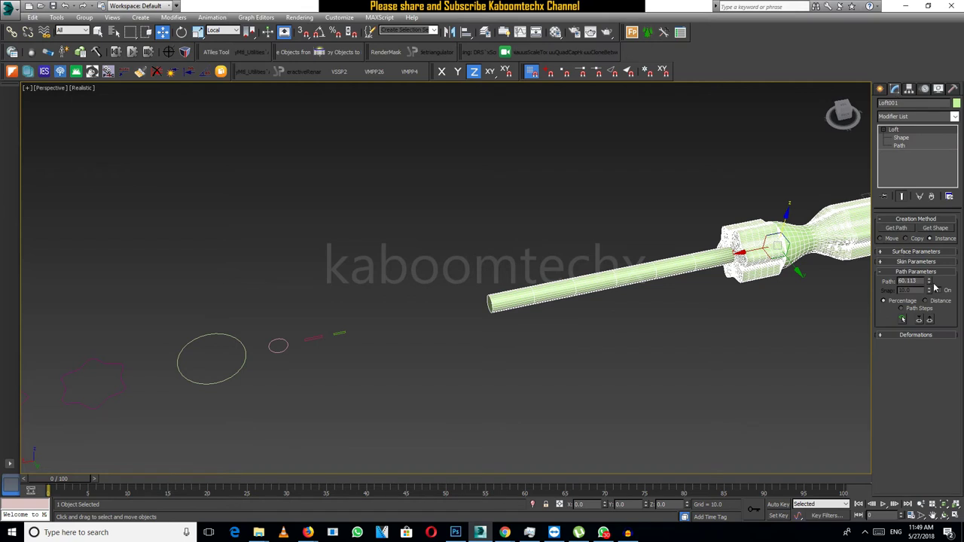
{"action": "key", "text": "F3"}
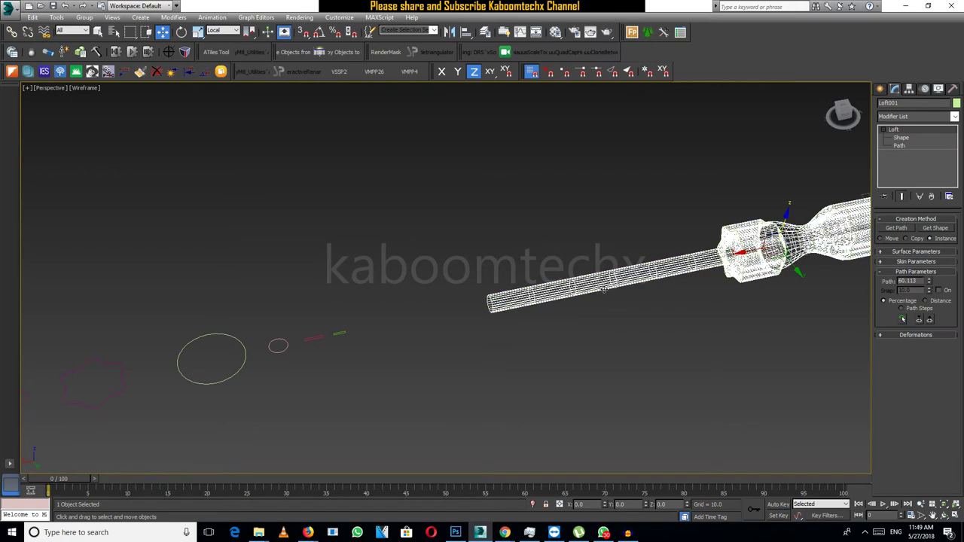
{"action": "scroll", "coordinate": [603, 288], "scroll_direction": "up", "scroll_amount": 5}
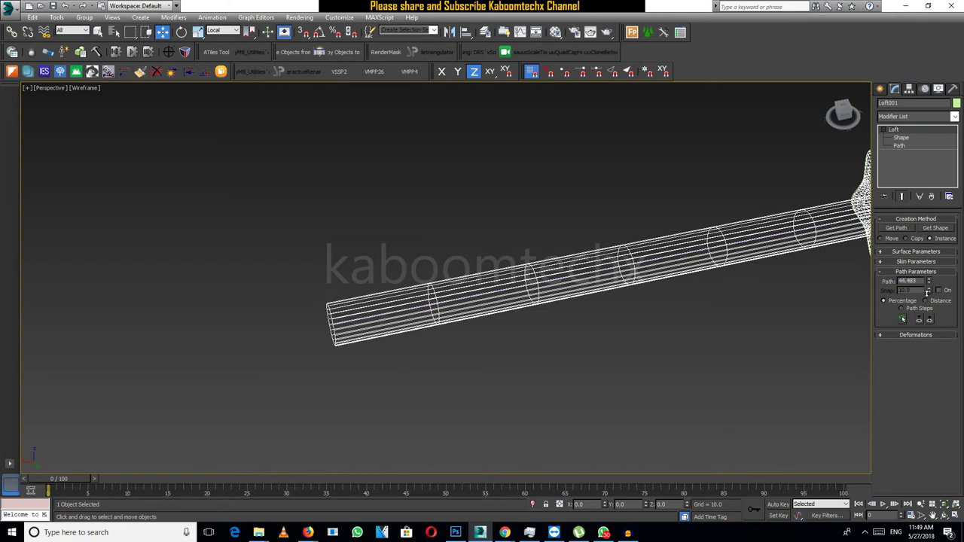
{"action": "left_click_drag", "start_coordinate": [927, 264], "coordinate": [922, 255]}
{"action": "mouse_move", "coordinate": [857, 270]}
{"action": "middle_mouse_down", "text": "alt"}
{"action": "mouse_move", "coordinate": [512, 293]}
{"action": "mouse_move", "coordinate": [400, 275]}
{"action": "mouse_move", "coordinate": [441, 263]}
{"action": "mouse_move", "coordinate": [509, 274]}
{"action": "mouse_move", "coordinate": [510, 287]}
{"action": "mouse_move", "coordinate": [306, 283]}
{"action": "middle_mouse_up", "text": "alt"}
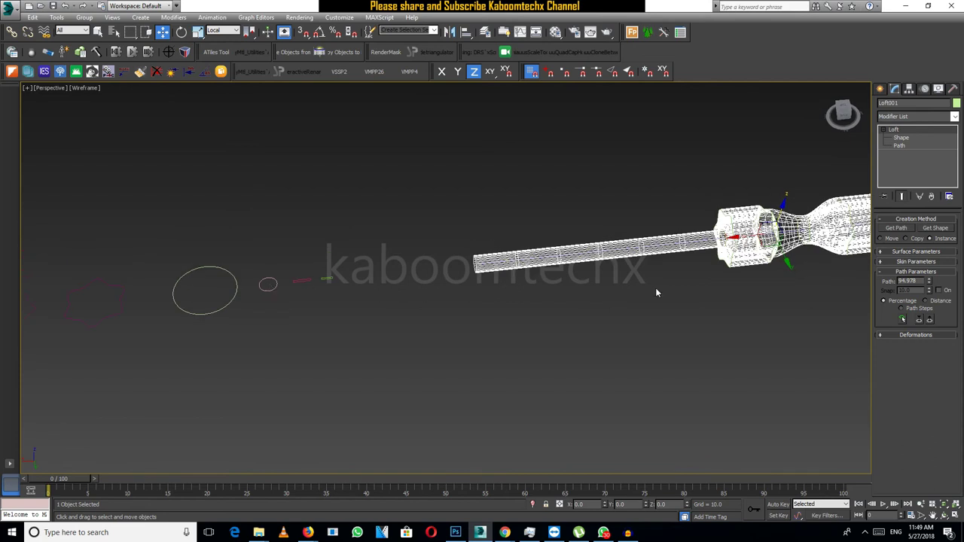
{"action": "left_click", "coordinate": [934, 229]}
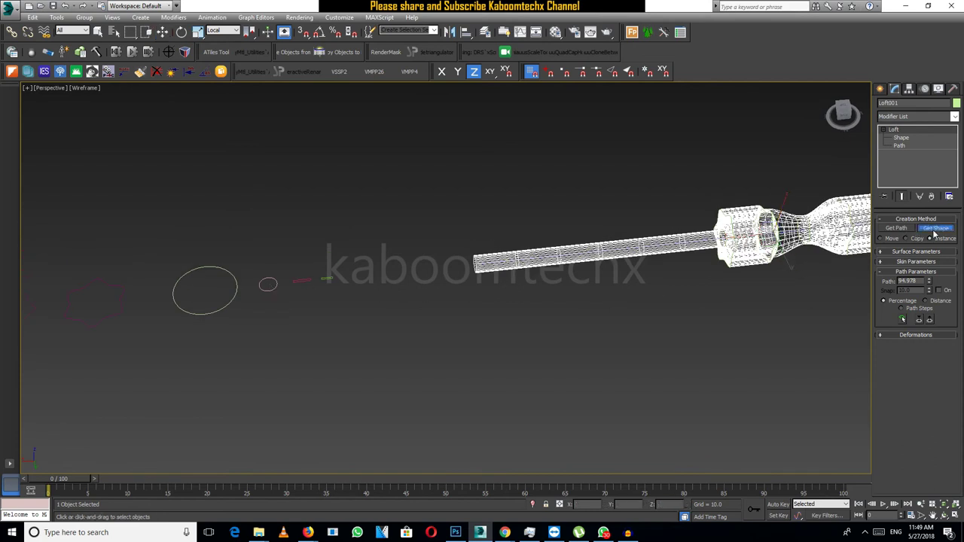
{"action": "left_click", "coordinate": [273, 287]}
{"action": "scroll", "coordinate": [503, 267], "scroll_direction": "up", "scroll_amount": 3}
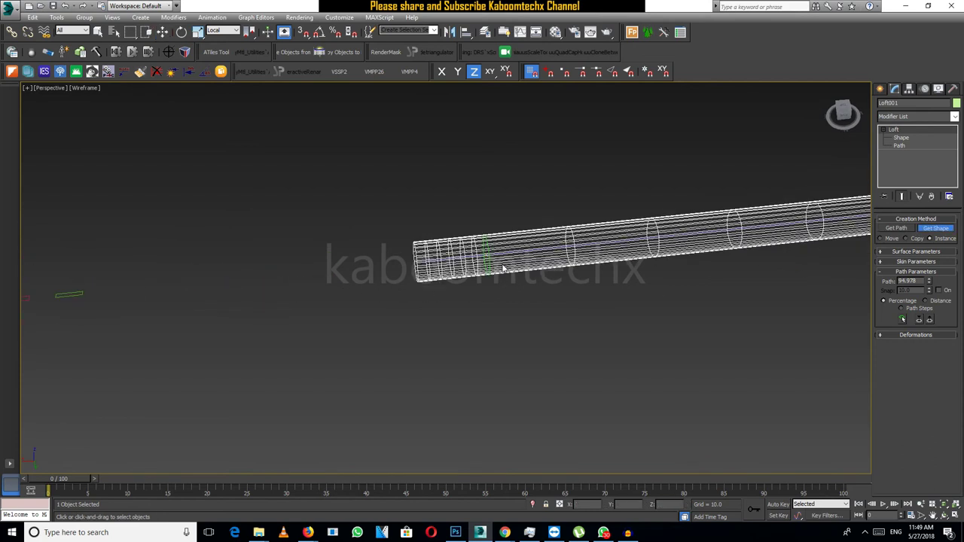
{"action": "left_click_drag", "start_coordinate": [929, 281], "coordinate": [931, 281]}
{"action": "left_click", "coordinate": [68, 293]}
Add the small flat rectangle as the end cross-section at path position 100.
{"action": "middle_click_drag", "start_coordinate": [128, 275], "coordinate": [352, 285]}
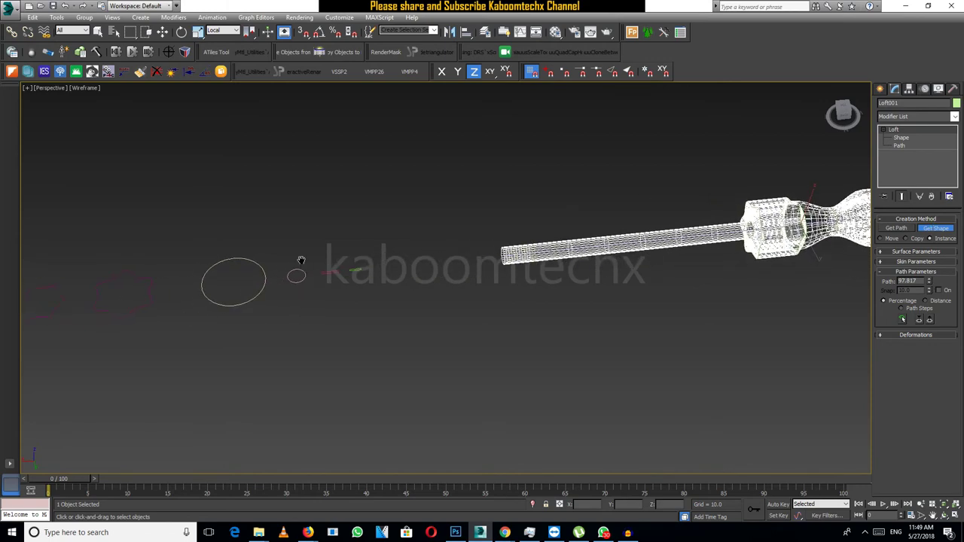
{"action": "mouse_move", "coordinate": [351, 269]}
{"action": "middle_mouse_down", "text": "alt"}
{"action": "mouse_move", "coordinate": [540, 259]}
{"action": "mouse_move", "coordinate": [525, 264]}
{"action": "middle_mouse_up", "text": "alt"}
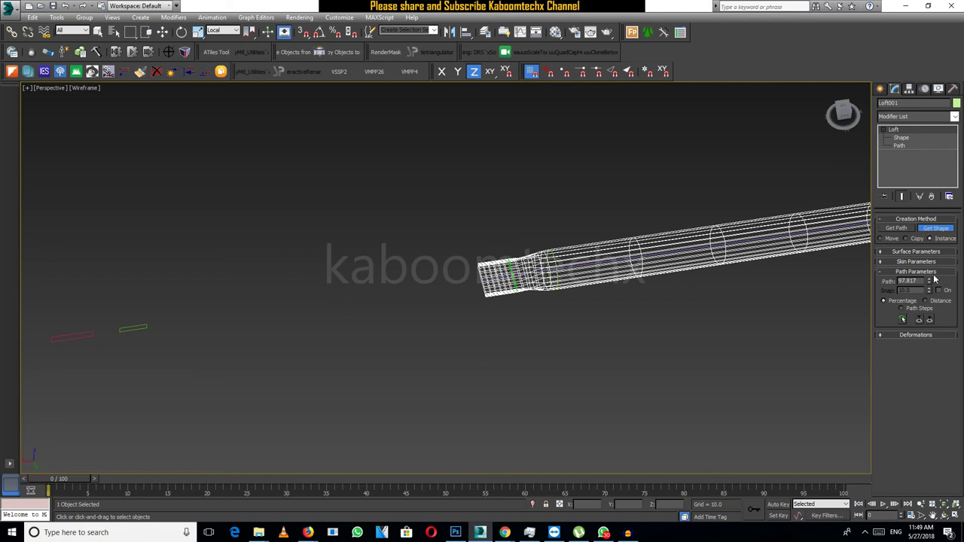
{"action": "left_click_drag", "start_coordinate": [930, 284], "coordinate": [930, 271]}
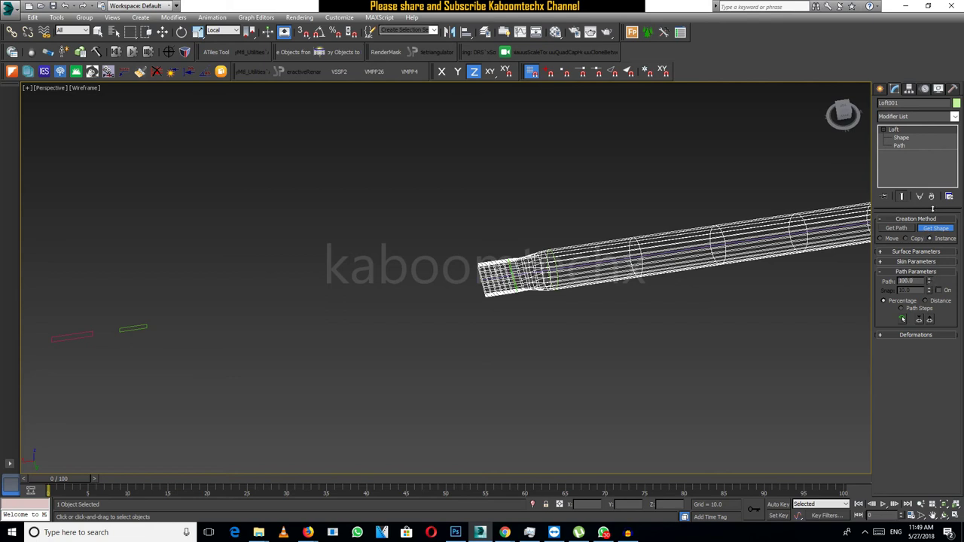
{"action": "left_click", "coordinate": [144, 327]}
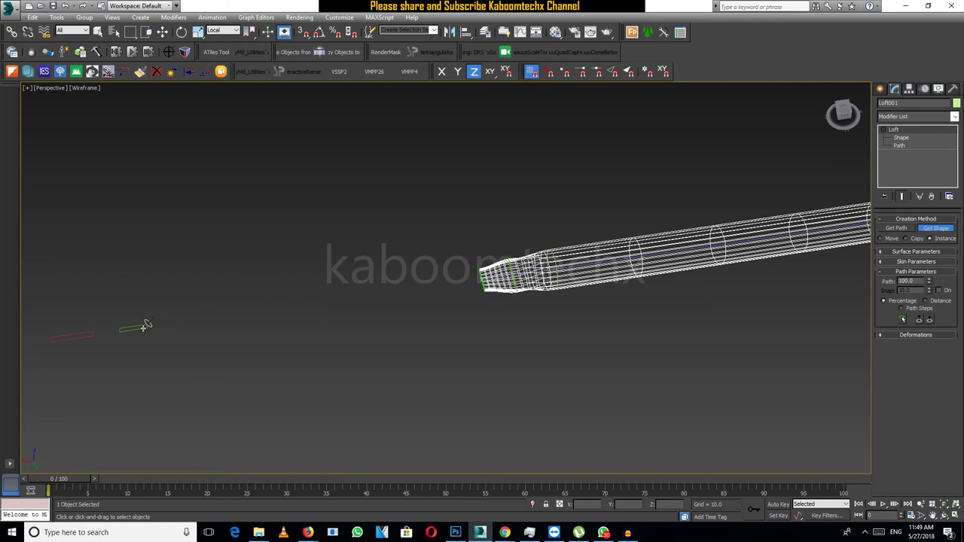
{"action": "left_click", "coordinate": [901, 137]}
{"action": "middle_click_drag", "start_coordinate": [592, 201], "coordinate": [544, 250], "text": "alt"}
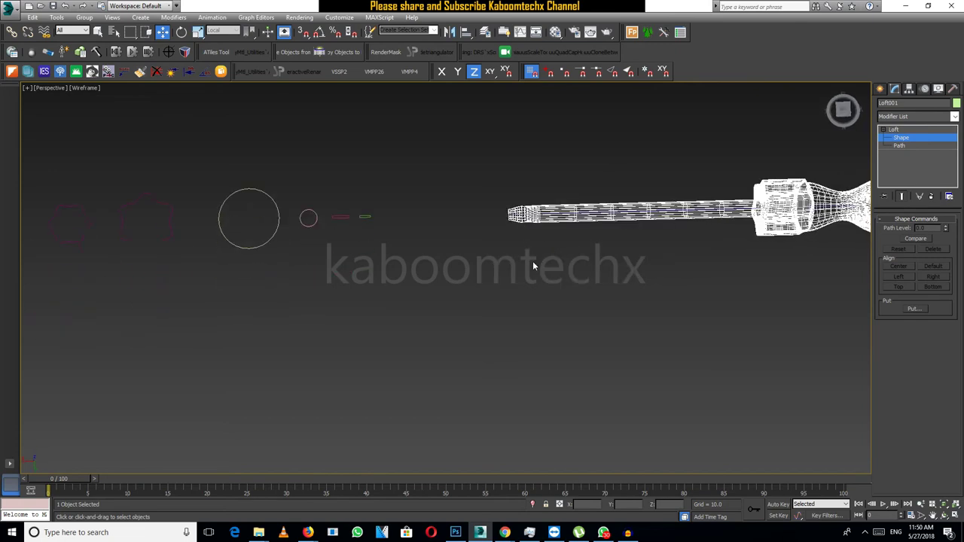
{"action": "key", "text": "F3"}
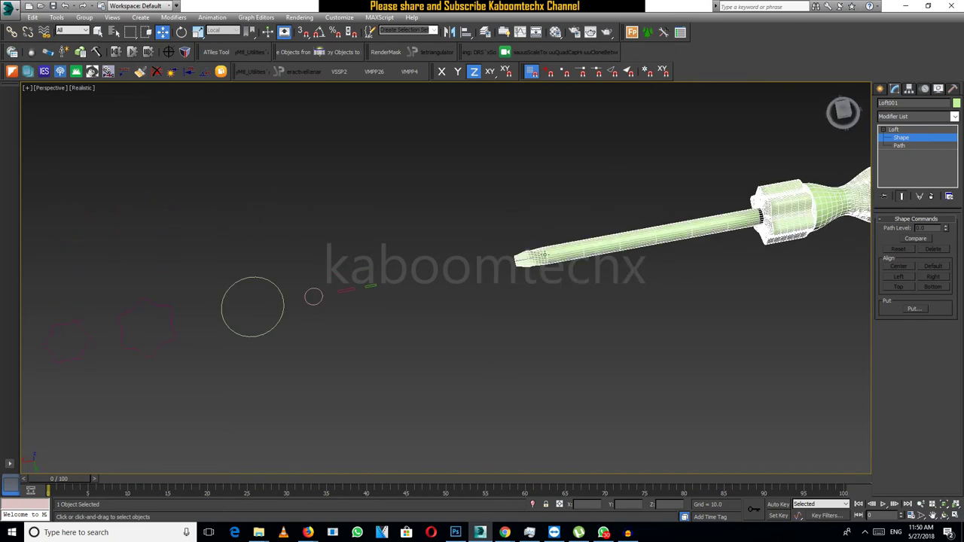
Select the tip cross-section and rotate it with Select and Rotate.
{"action": "mouse_move", "coordinate": [549, 275]}
{"action": "middle_mouse_down", "text": "alt"}
{"action": "mouse_move", "coordinate": [577, 178]}
{"action": "mouse_move", "coordinate": [561, 271]}
{"action": "mouse_move", "coordinate": [546, 206]}
{"action": "mouse_move", "coordinate": [548, 336]}
{"action": "mouse_move", "coordinate": [533, 275]}
{"action": "mouse_move", "coordinate": [654, 251]}
{"action": "mouse_move", "coordinate": [661, 220]}
{"action": "mouse_move", "coordinate": [525, 302]}
{"action": "middle_mouse_up", "text": "alt"}
{"action": "scroll", "coordinate": [561, 272], "scroll_direction": "up", "scroll_amount": 3}
{"action": "scroll", "coordinate": [525, 303], "scroll_direction": "up", "scroll_amount": 2}
{"action": "scroll", "coordinate": [525, 302], "scroll_direction": "up", "scroll_amount": 2}
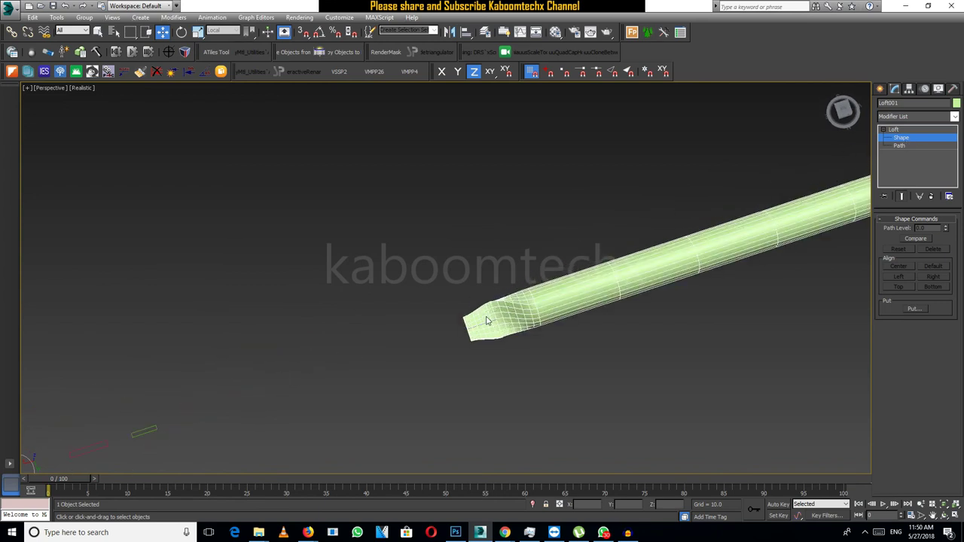
{"action": "left_click_drag", "start_coordinate": [496, 370], "coordinate": [497, 358]}
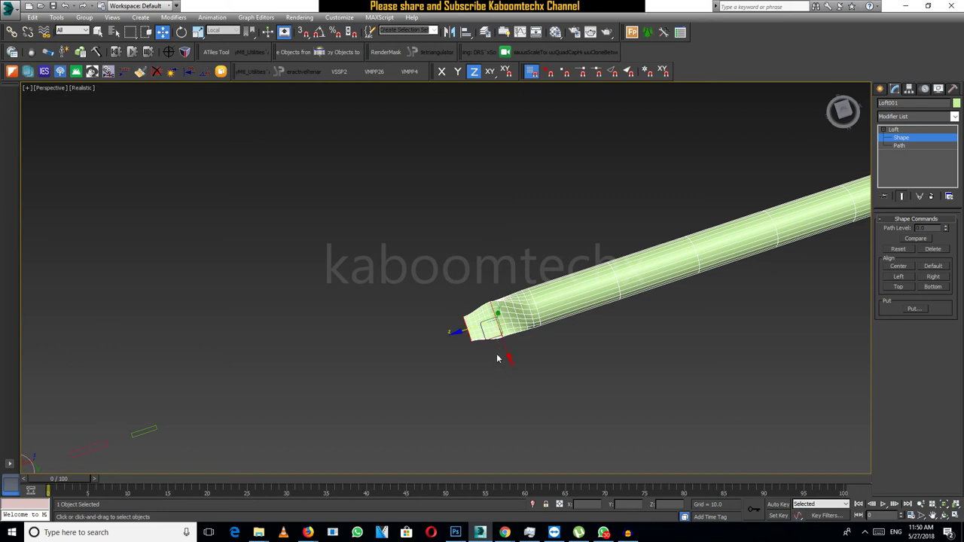
{"action": "key", "text": "e"}
{"action": "left_click_drag", "start_coordinate": [450, 281], "coordinate": [505, 246]}
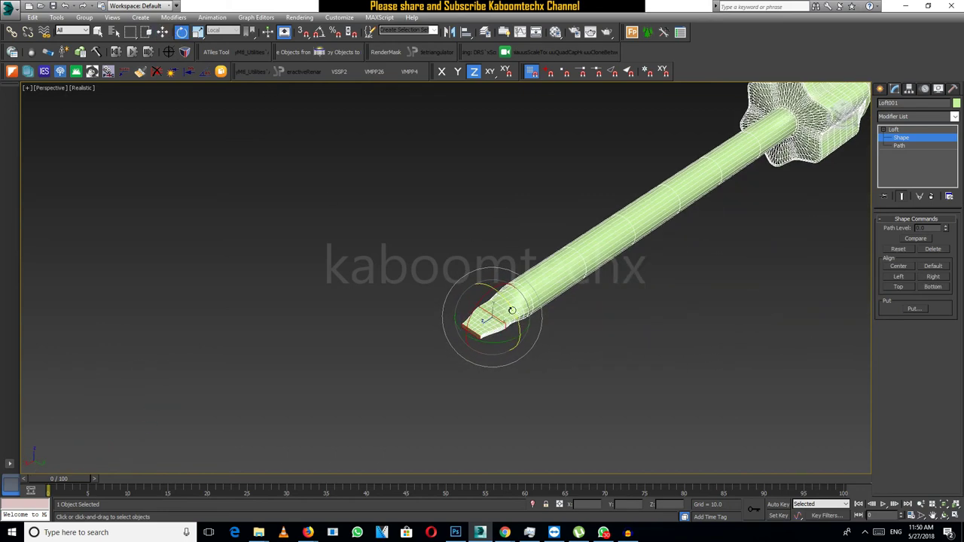
{"action": "left_click_drag", "start_coordinate": [512, 312], "coordinate": [534, 359]}
Scale the tip rectangle on Y to flatten the blade, then fine-tune its rotation.
{"action": "mouse_move", "coordinate": [534, 362]}
{"action": "middle_mouse_down", "text": "alt"}
{"action": "mouse_move", "coordinate": [562, 381]}
{"action": "mouse_move", "coordinate": [686, 370]}
{"action": "mouse_move", "coordinate": [673, 327]}
{"action": "mouse_move", "coordinate": [597, 306]}
{"action": "mouse_move", "coordinate": [502, 337]}
{"action": "mouse_move", "coordinate": [532, 376]}
{"action": "middle_mouse_up", "text": "alt"}
{"action": "scroll", "coordinate": [490, 322], "scroll_direction": "up", "scroll_amount": 3}
{"action": "left_click", "coordinate": [434, 316]}
{"action": "left_click", "coordinate": [197, 32]}
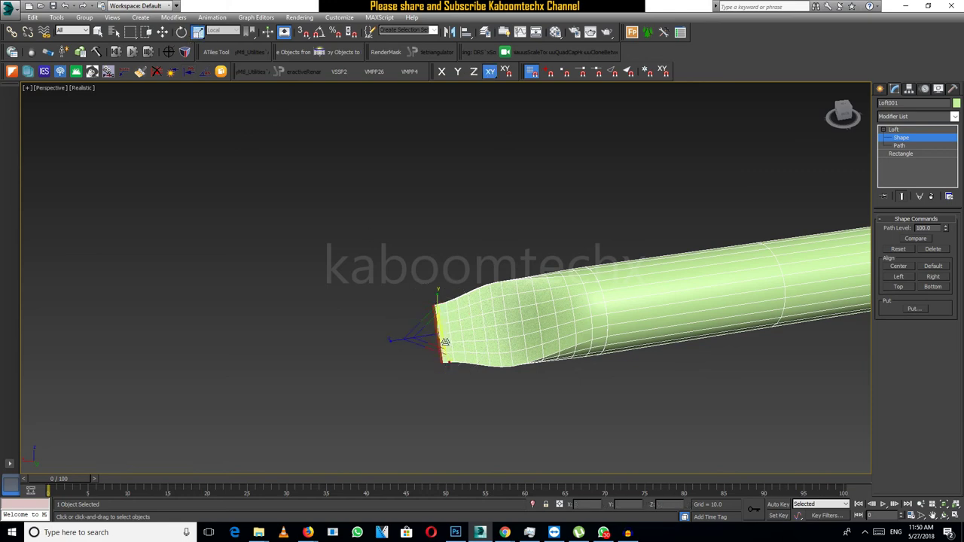
{"action": "middle_click_drag", "start_coordinate": [436, 332], "coordinate": [293, 148], "text": "alt"}
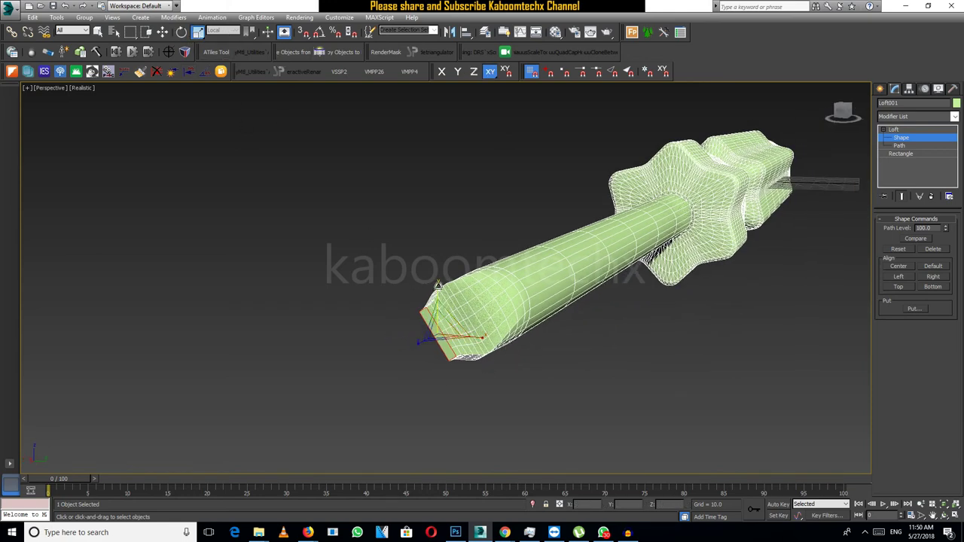
{"action": "left_click_drag", "start_coordinate": [438, 292], "coordinate": [443, 317]}
{"action": "key", "text": "e"}
{"action": "left_click_drag", "start_coordinate": [469, 314], "coordinate": [469, 339]}
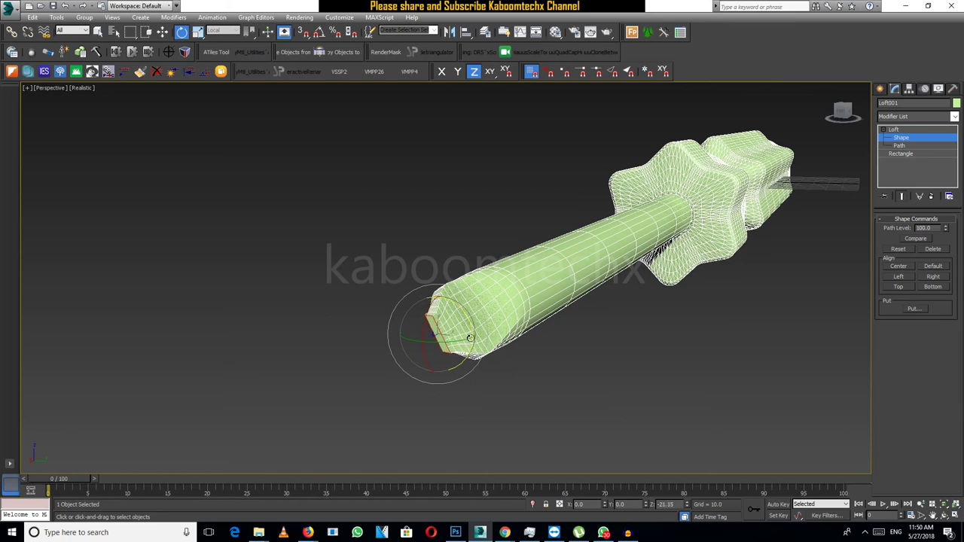
Exit shape editing, frame the screwdriver in view and select the lofted mesh.
{"action": "left_click", "coordinate": [551, 372]}
{"action": "scroll", "coordinate": [582, 375], "scroll_direction": "down", "scroll_amount": 3}
{"action": "mouse_move", "coordinate": [582, 374]}
{"action": "middle_mouse_down", "text": "alt"}
{"action": "mouse_move", "coordinate": [499, 382]}
{"action": "mouse_move", "coordinate": [513, 386]}
{"action": "middle_mouse_up", "text": "alt"}
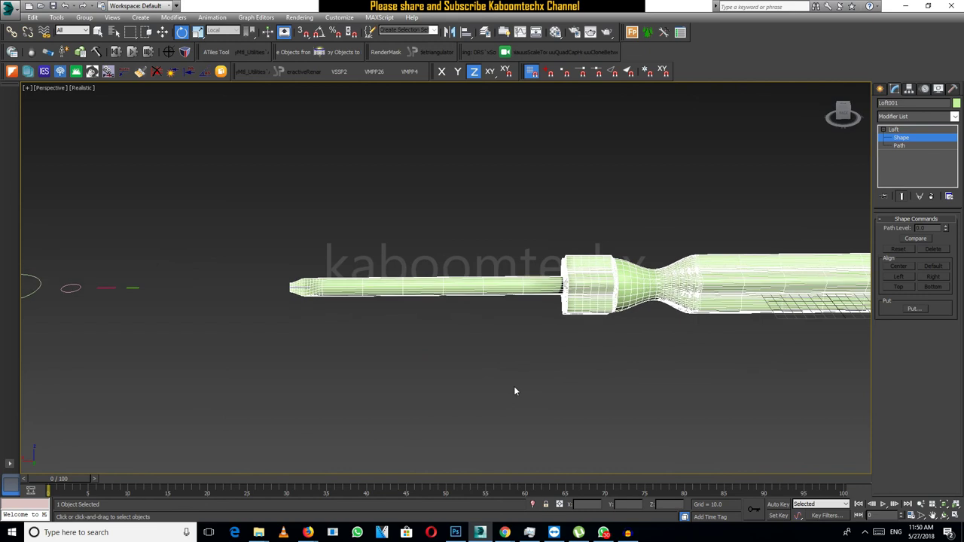
{"action": "left_click", "coordinate": [899, 129]}
{"action": "left_click", "coordinate": [880, 89]}
{"action": "left_click", "coordinate": [588, 209]}
{"action": "scroll", "coordinate": [591, 220], "scroll_direction": "down", "scroll_amount": 3}
{"action": "middle_click_drag", "start_coordinate": [592, 224], "coordinate": [675, 248], "text": "alt"}
{"action": "left_click", "coordinate": [629, 267]}
{"action": "key", "text": "z"}
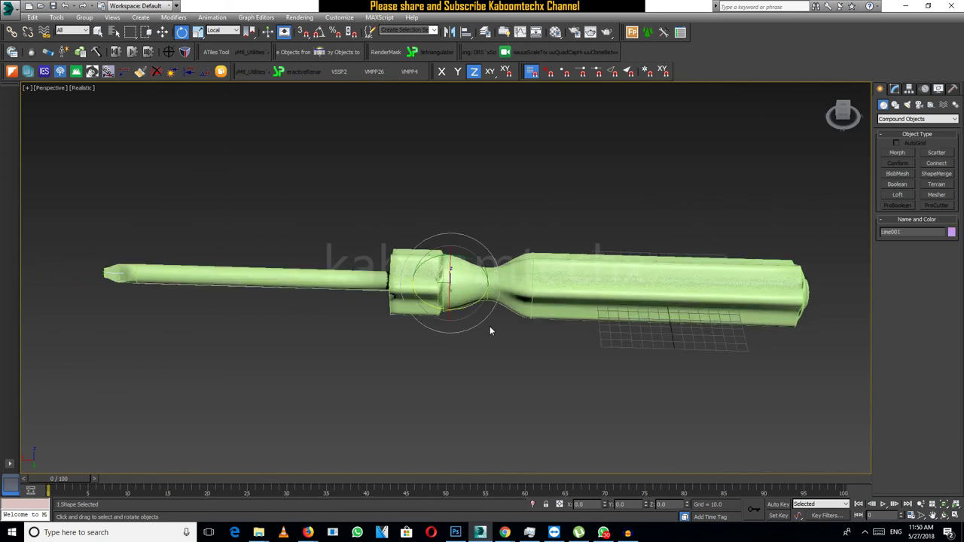
{"action": "left_click", "coordinate": [694, 270]}
Add a MeshSmooth modifier to Loft001 from the Modifier List.
{"action": "left_click", "coordinate": [894, 88]}
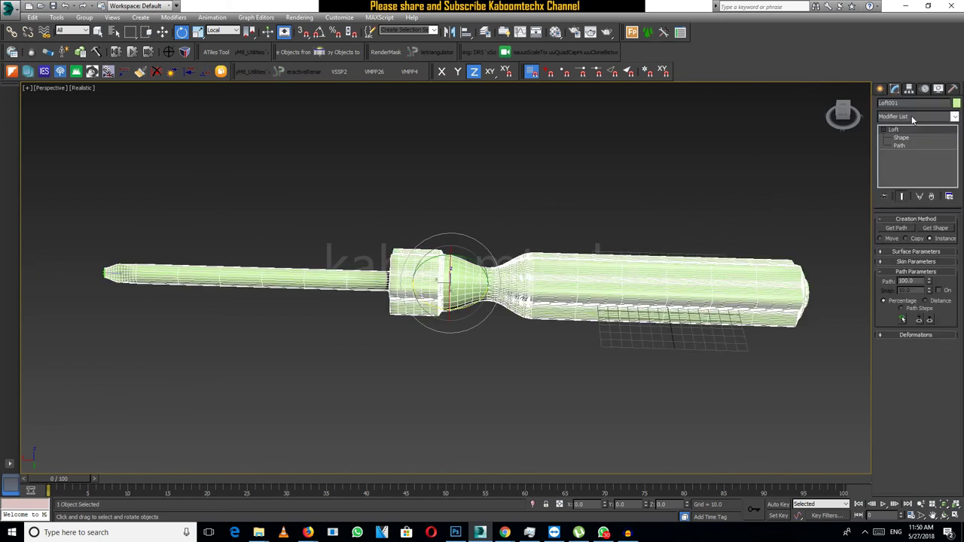
{"action": "left_click", "coordinate": [918, 116]}
{"action": "key", "text": "m"}
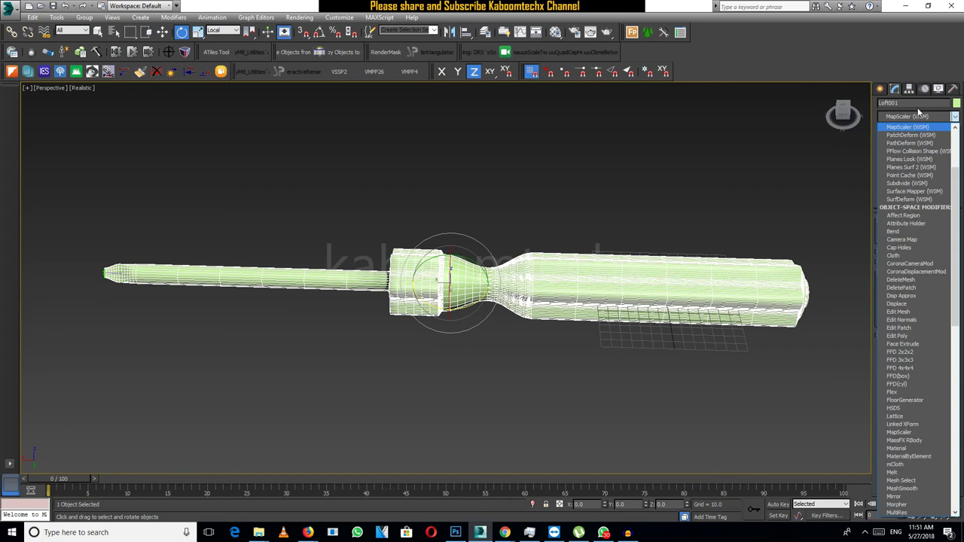
{"action": "left_click", "coordinate": [904, 183]}
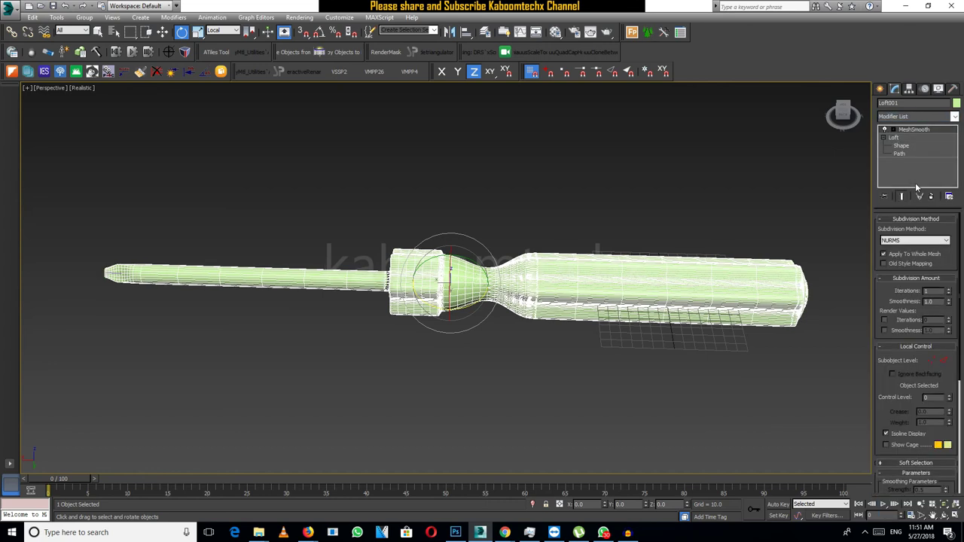
{"action": "left_click", "coordinate": [591, 196]}
{"action": "scroll", "coordinate": [591, 197], "scroll_direction": "down", "scroll_amount": 3}
{"action": "mouse_move", "coordinate": [591, 196]}
{"action": "middle_mouse_down", "text": "alt"}
{"action": "mouse_move", "coordinate": [609, 200]}
{"action": "mouse_move", "coordinate": [323, 258]}
{"action": "mouse_move", "coordinate": [404, 231]}
{"action": "mouse_move", "coordinate": [525, 309]}
{"action": "mouse_move", "coordinate": [555, 316]}
{"action": "middle_mouse_up", "text": "alt"}
Set the viewport to Shaded display and orbit to inspect the smoothed screwdriver.
{"action": "left_click", "coordinate": [403, 310]}
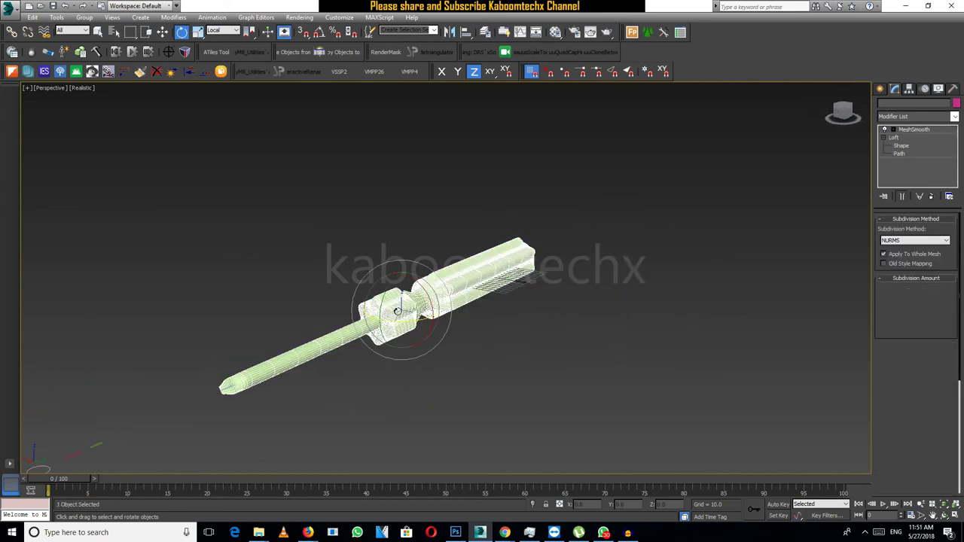
{"action": "left_click", "coordinate": [90, 89]}
{"action": "left_click", "coordinate": [113, 112]}
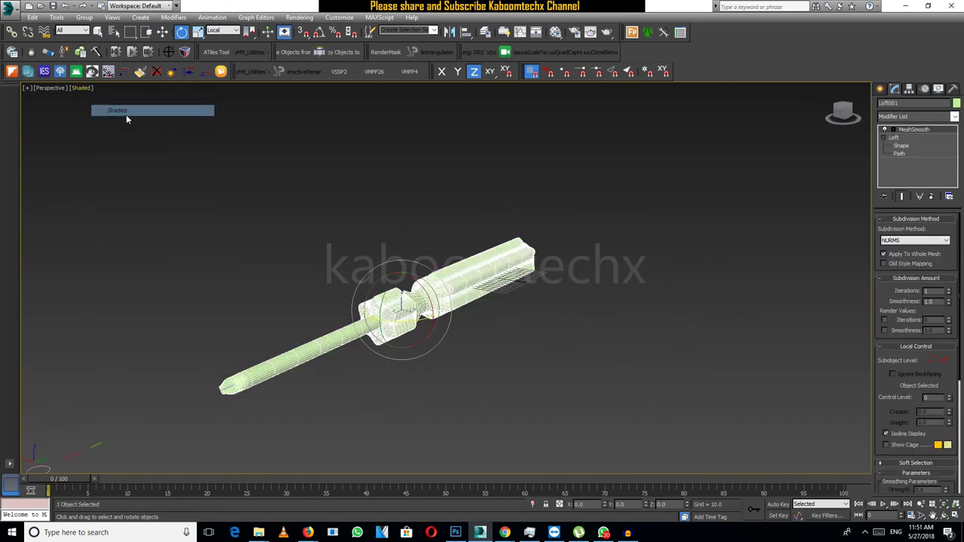
{"action": "left_click", "coordinate": [526, 318]}
{"action": "middle_click_drag", "start_coordinate": [524, 318], "coordinate": [473, 317], "text": "alt"}
{"action": "scroll", "coordinate": [416, 310], "scroll_direction": "up", "scroll_amount": 4}
{"action": "scroll", "coordinate": [408, 322], "scroll_direction": "up", "scroll_amount": 2}
{"action": "middle_click_drag", "start_coordinate": [408, 321], "coordinate": [487, 317], "text": "alt"}
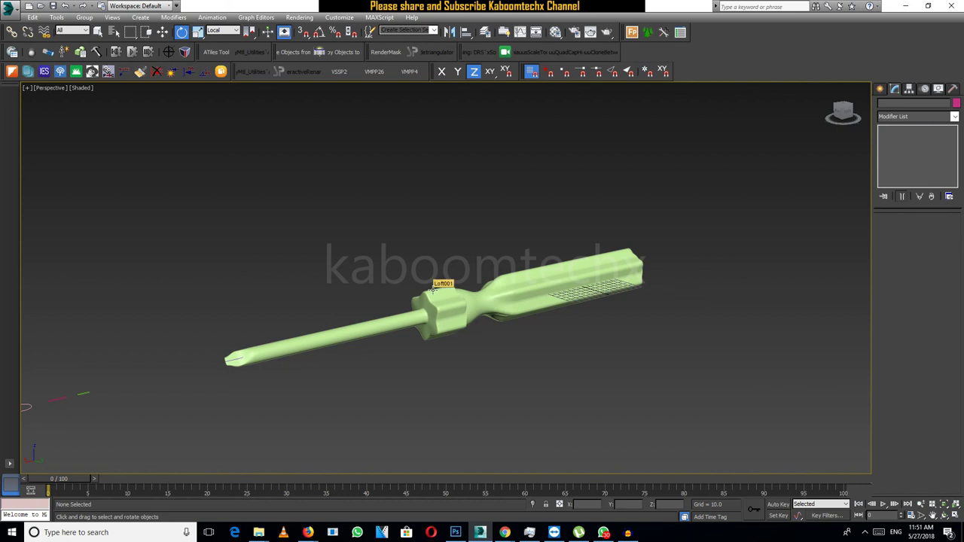
{"action": "left_click", "coordinate": [435, 294]}
{"action": "middle_click_drag", "start_coordinate": [435, 293], "coordinate": [513, 304], "text": "alt"}
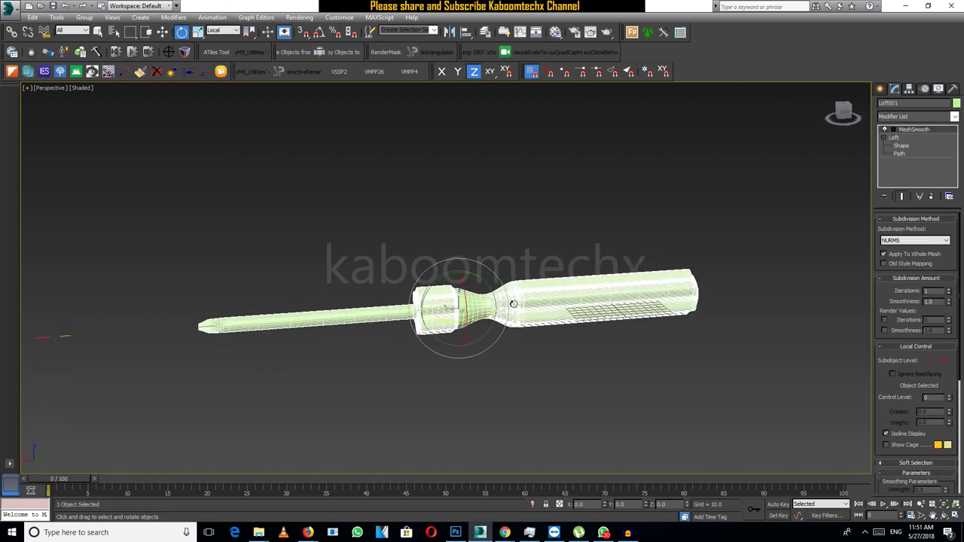